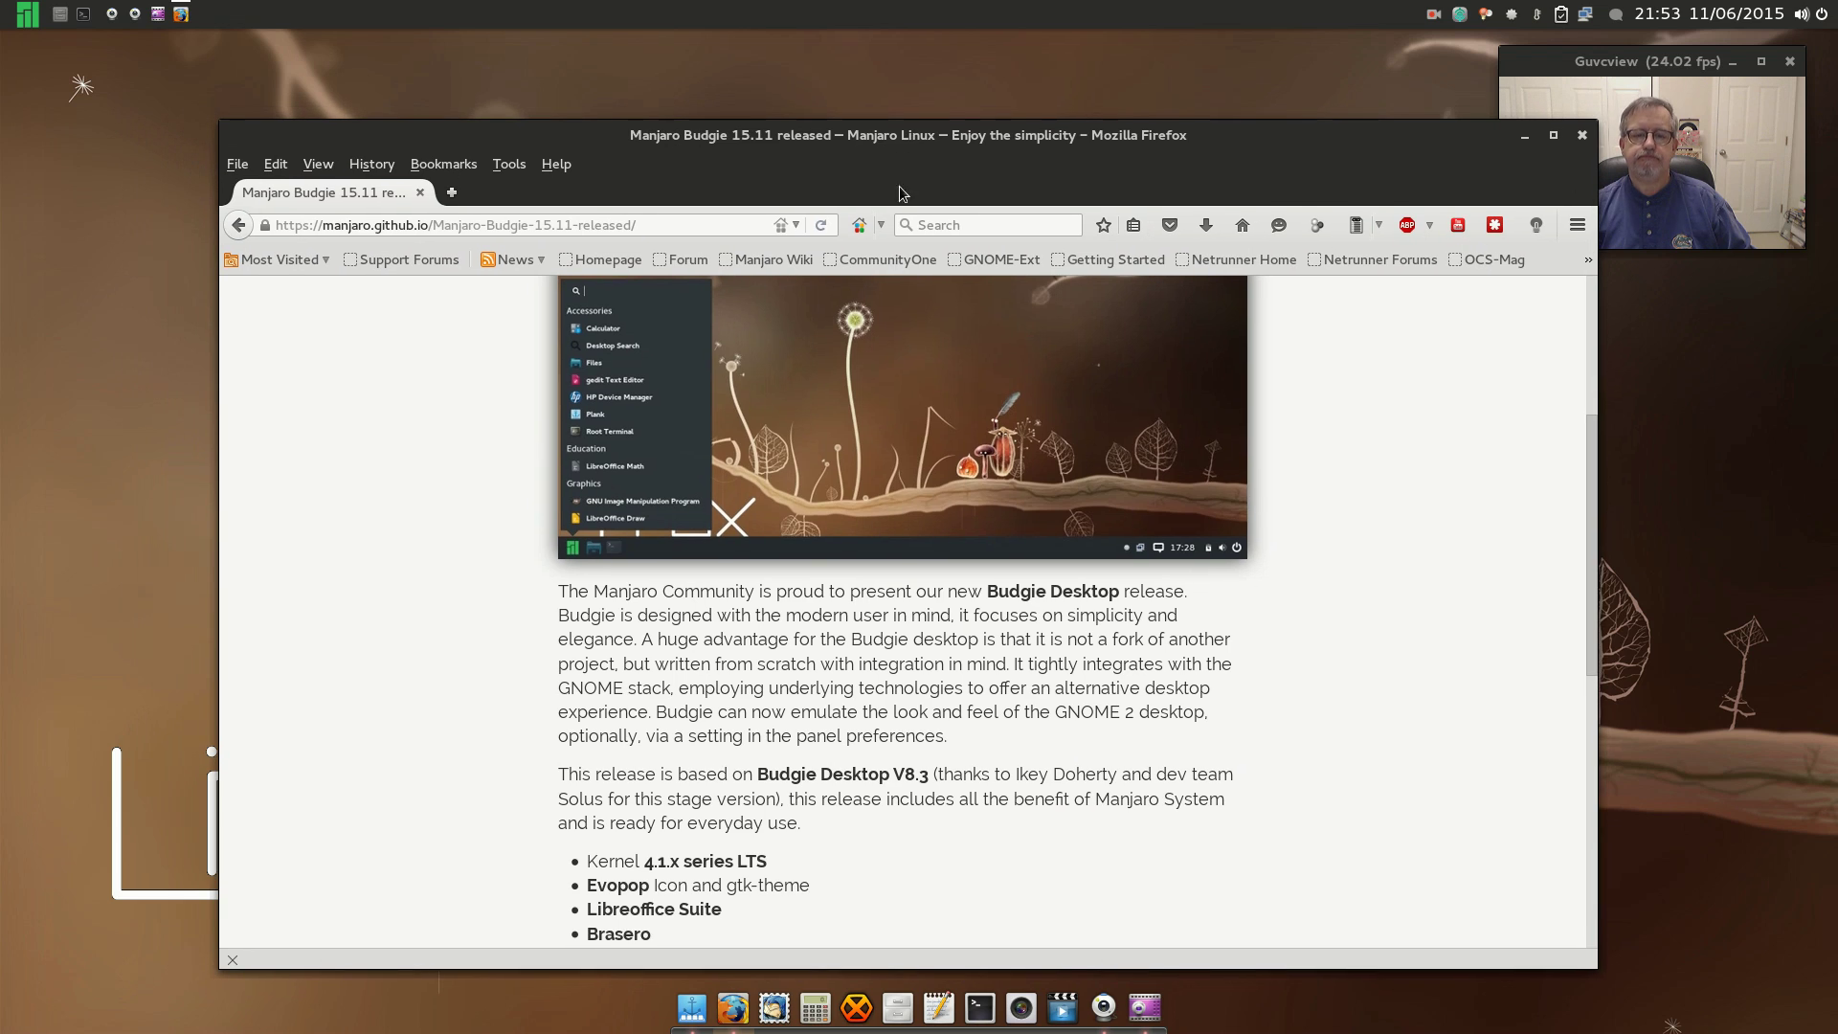
Scroll the Manjaro Budgie 15.11 announcement page to its included-features bullet list
scroll(792, 659, up, 1)
scroll(828, 641, up, 4)
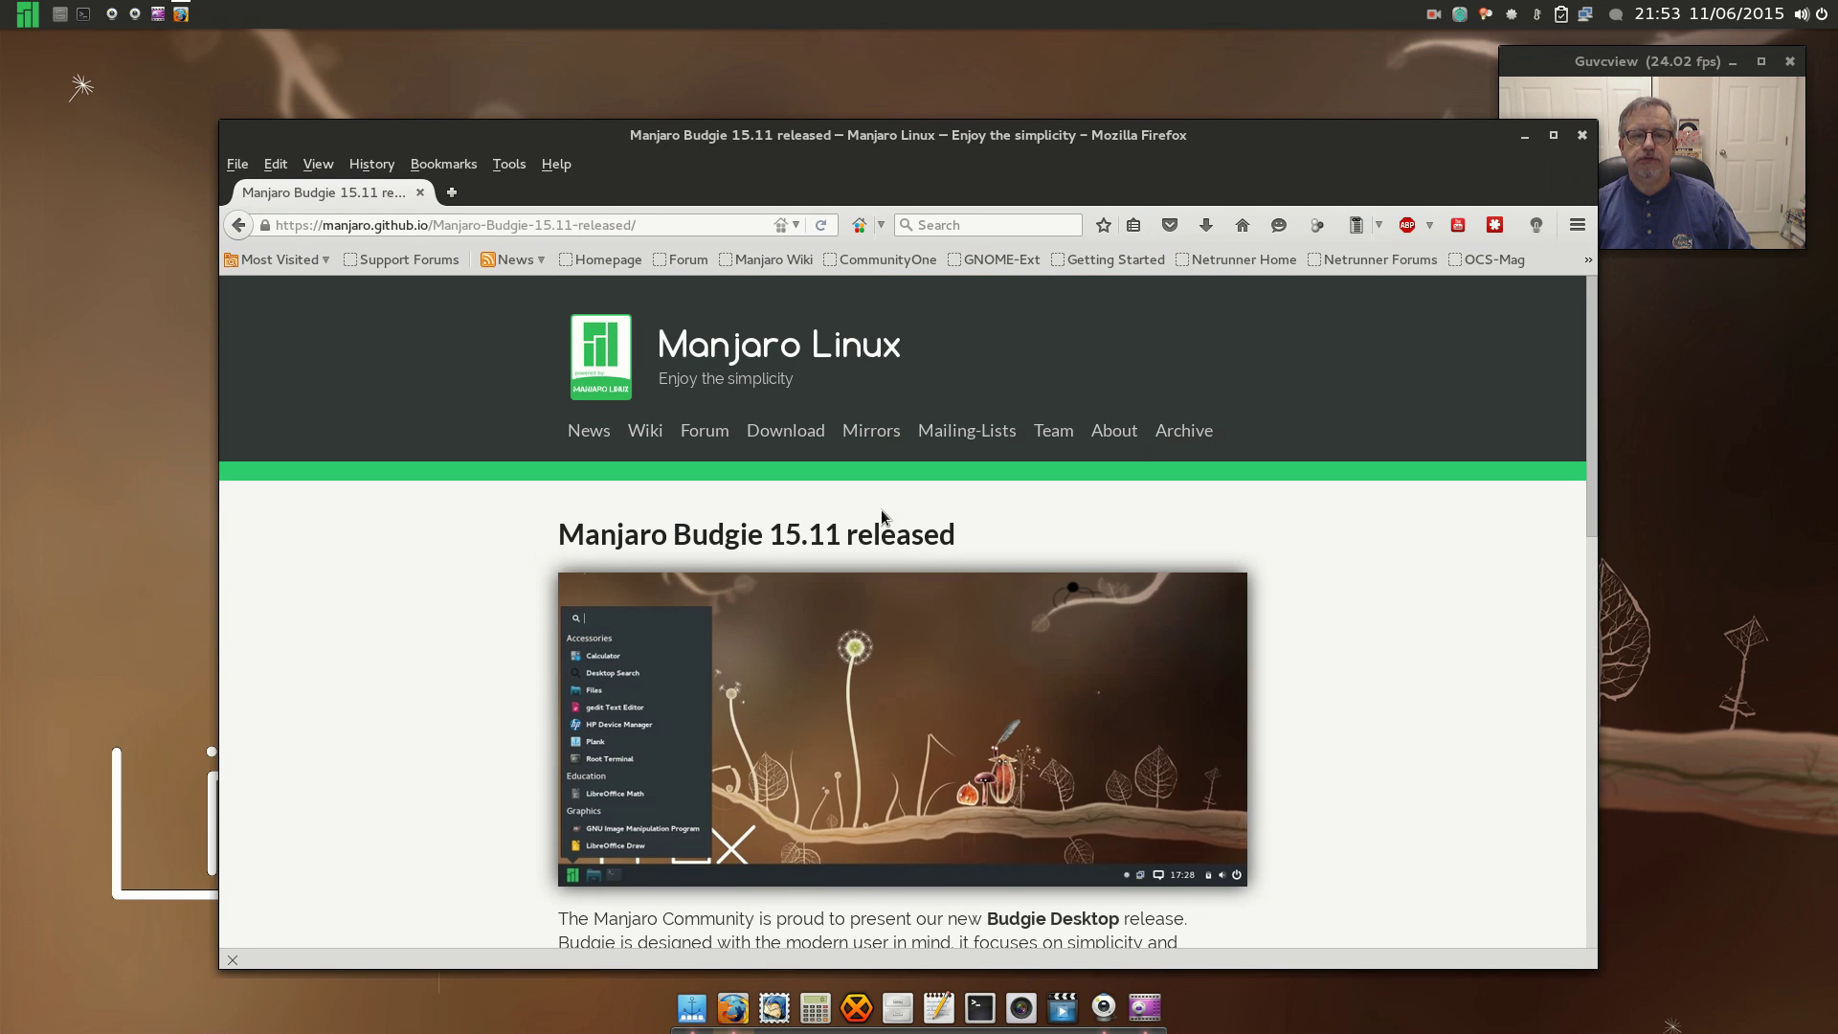
scroll(1458, 660, down, 3)
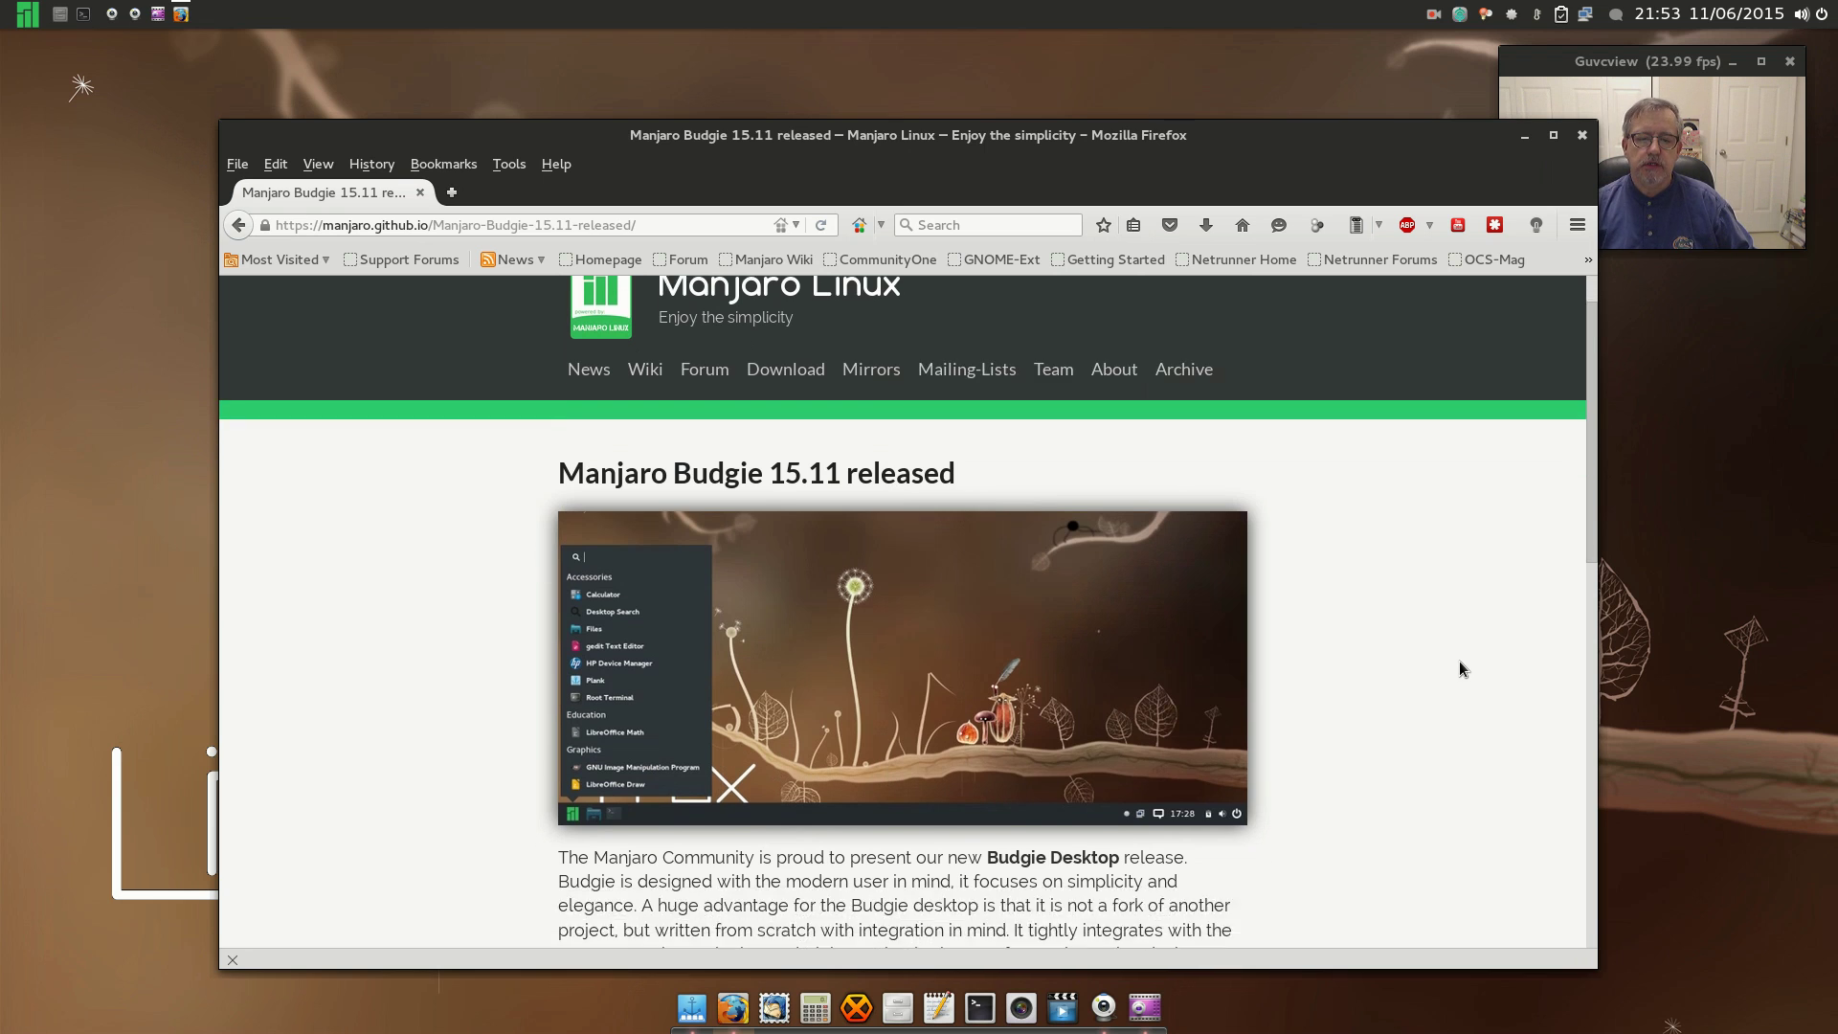
scroll(1459, 660, down, 9)
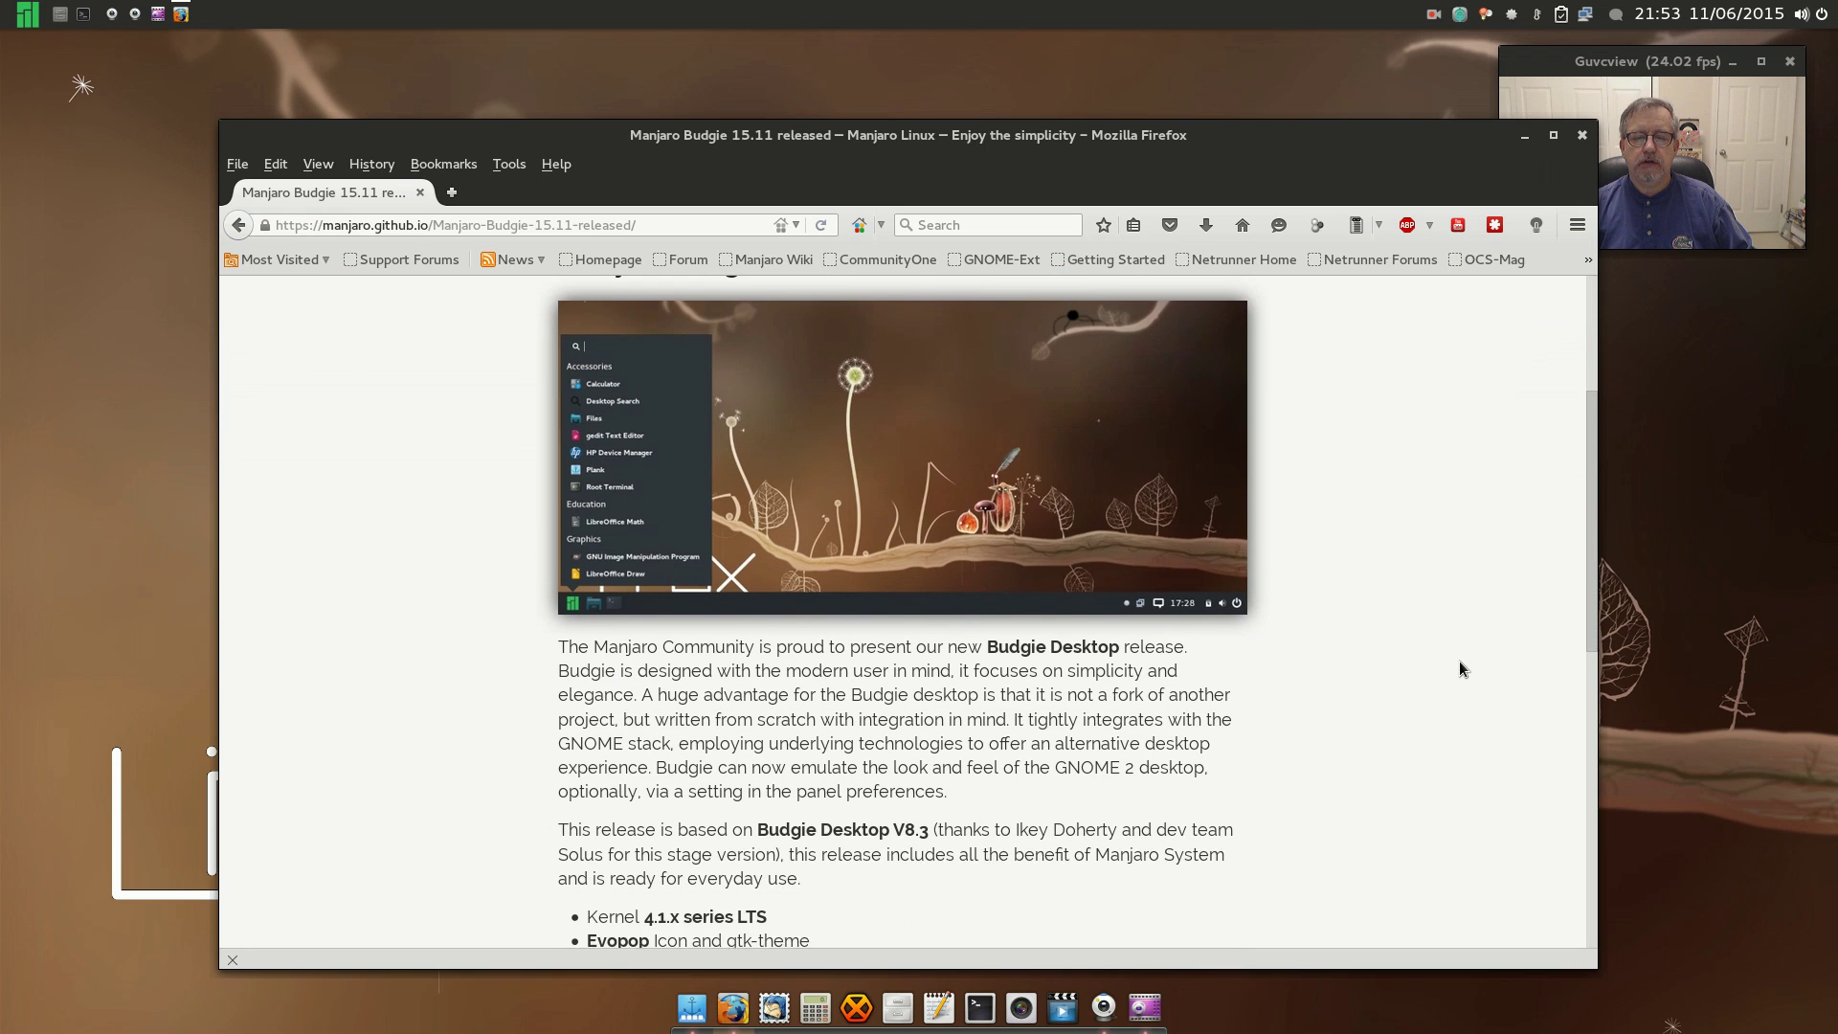
scroll(1459, 668, up, 2)
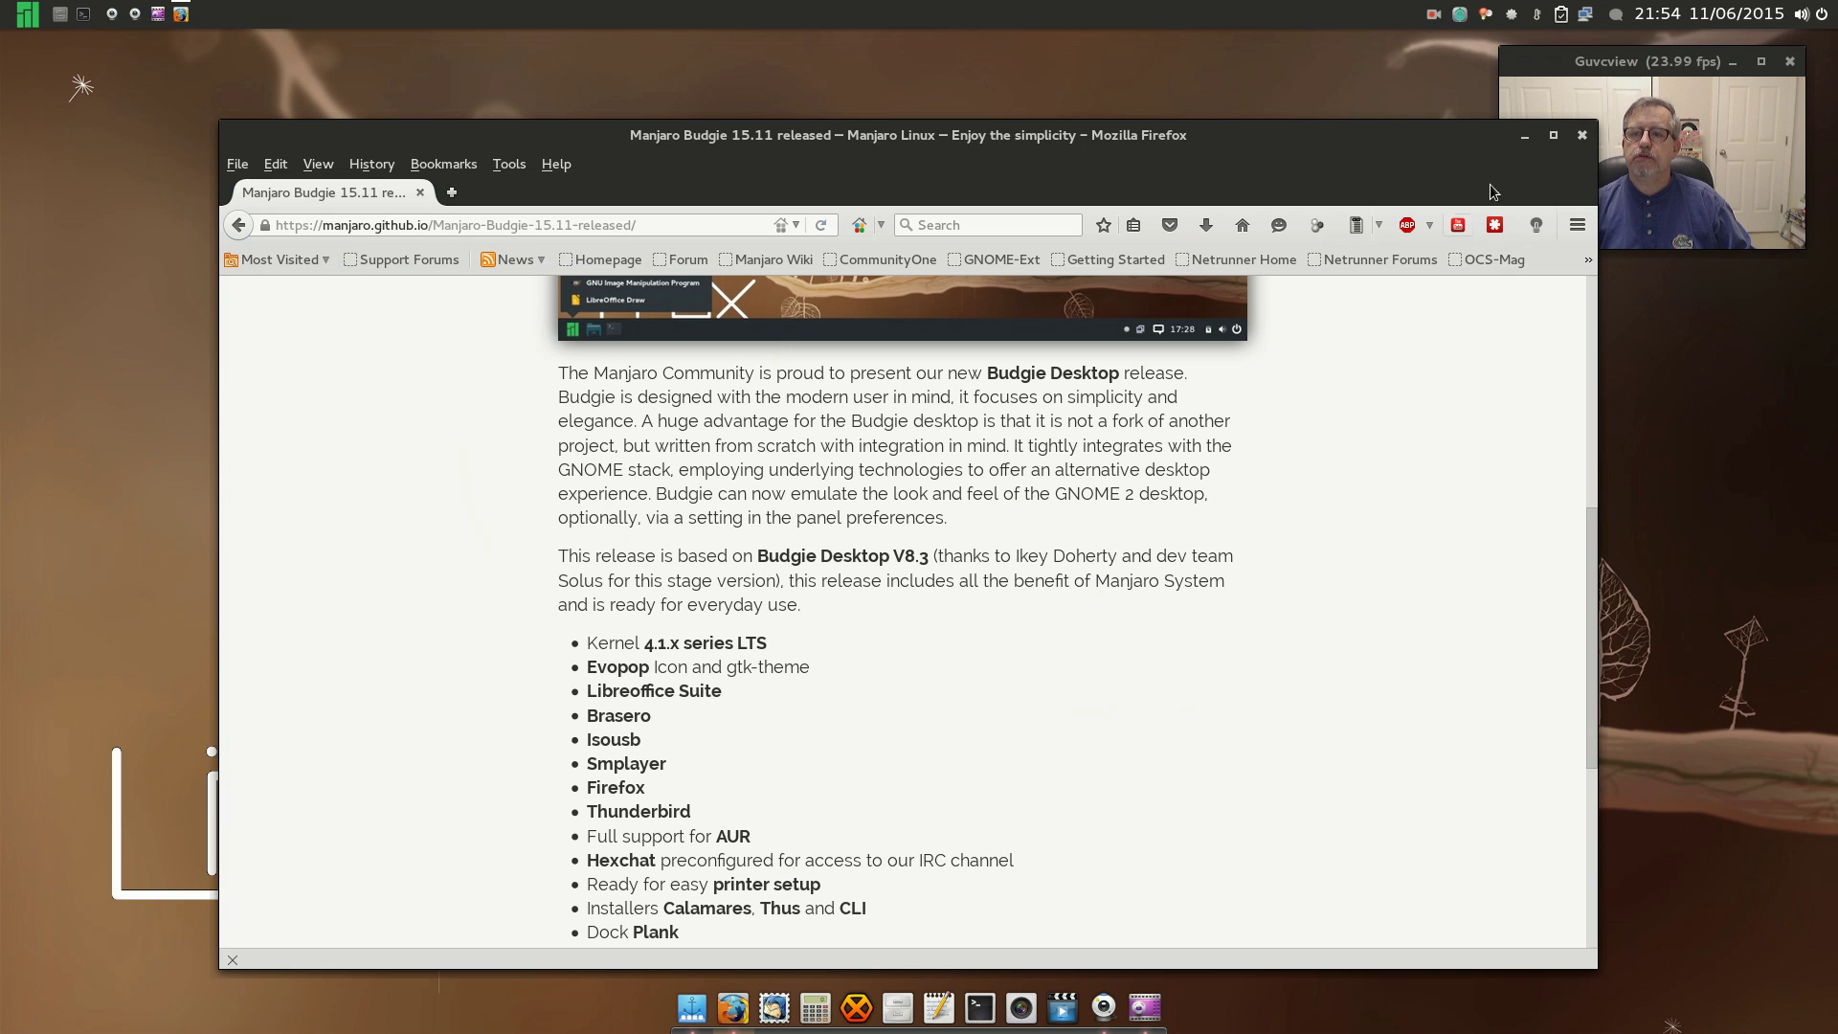
Minimize Firefox to reveal the empty desktop wallpaper and dock
click(1522, 137)
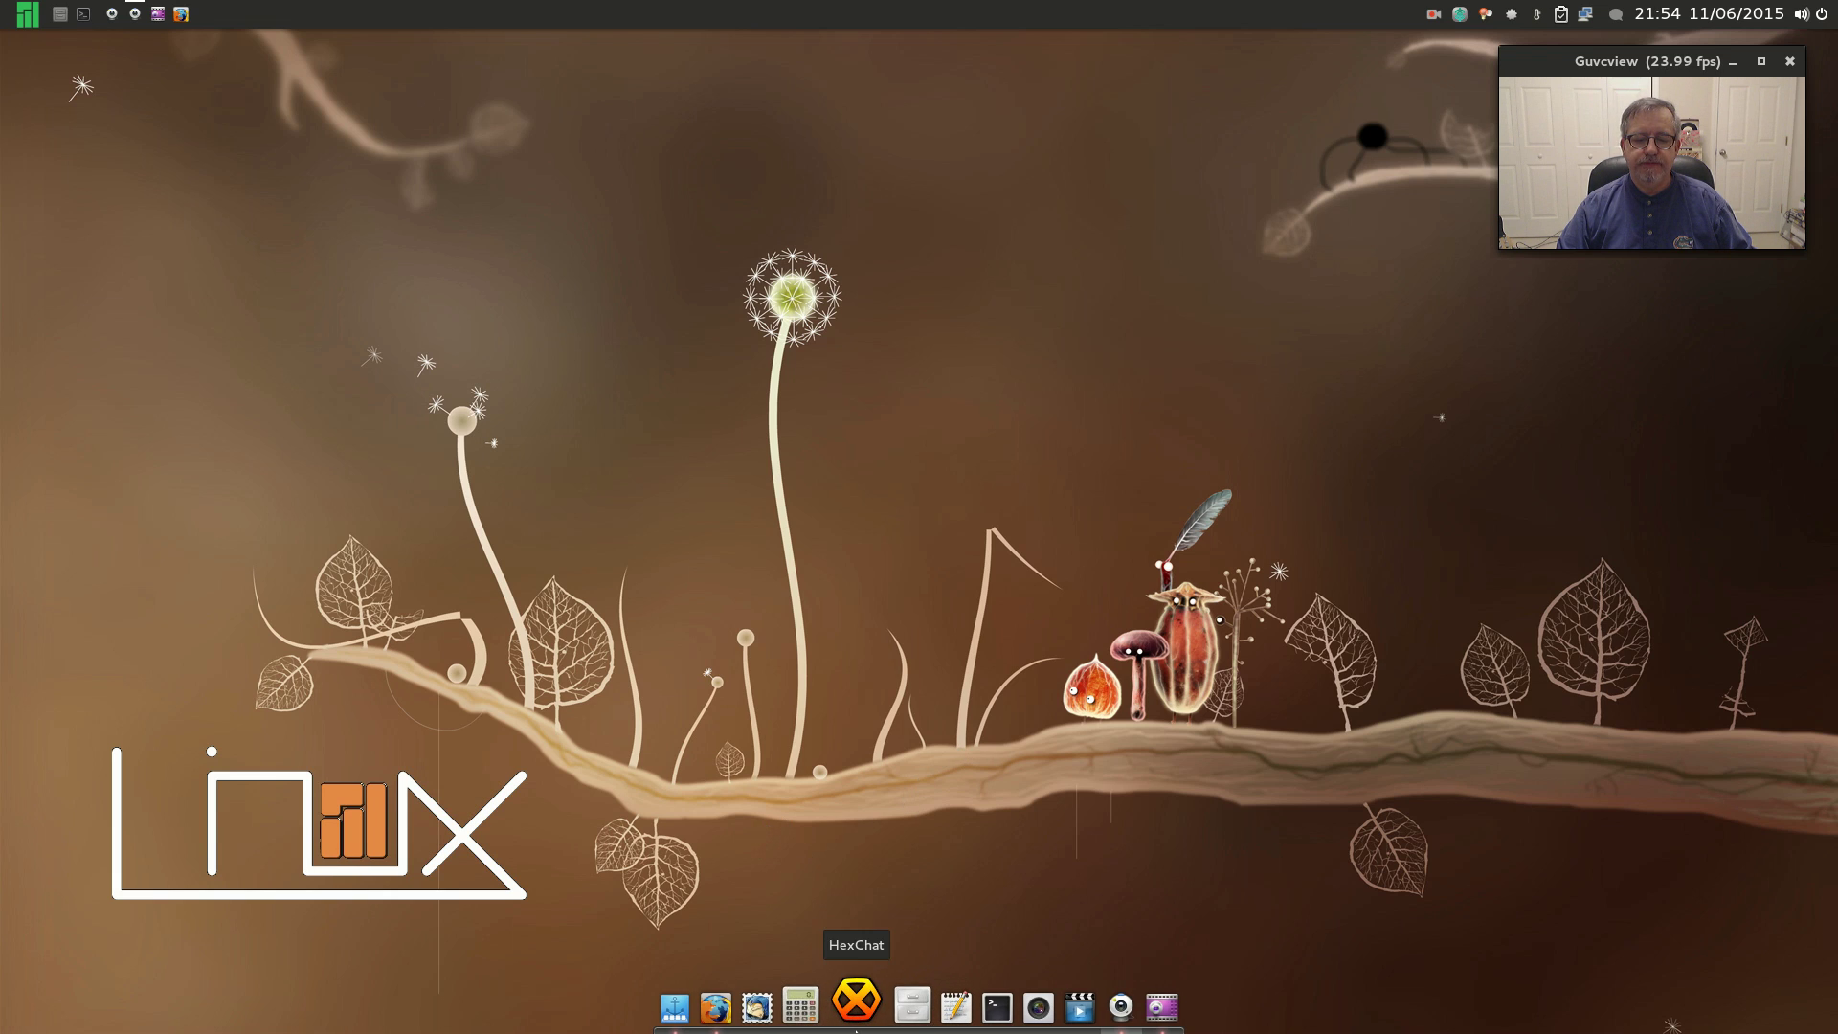
Open the Plank dock preferences and switch the dock theme to Gtk+
right_click(689, 1005)
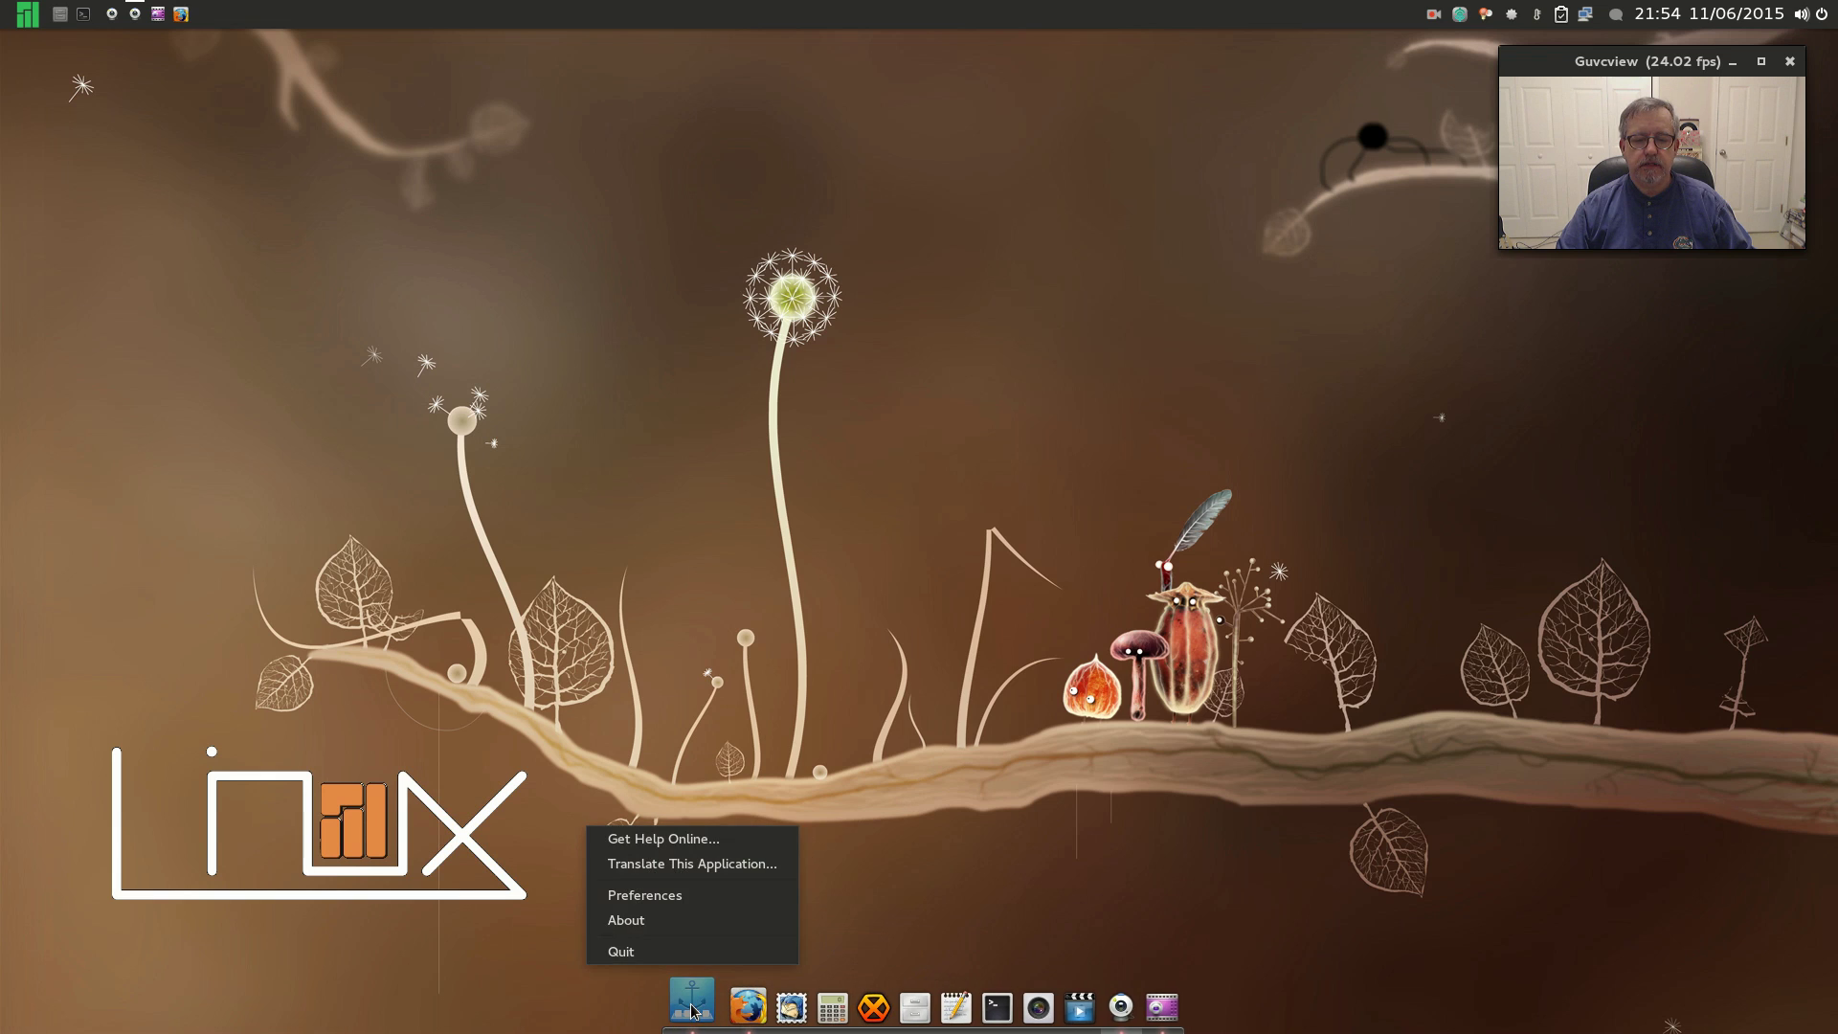
click(661, 894)
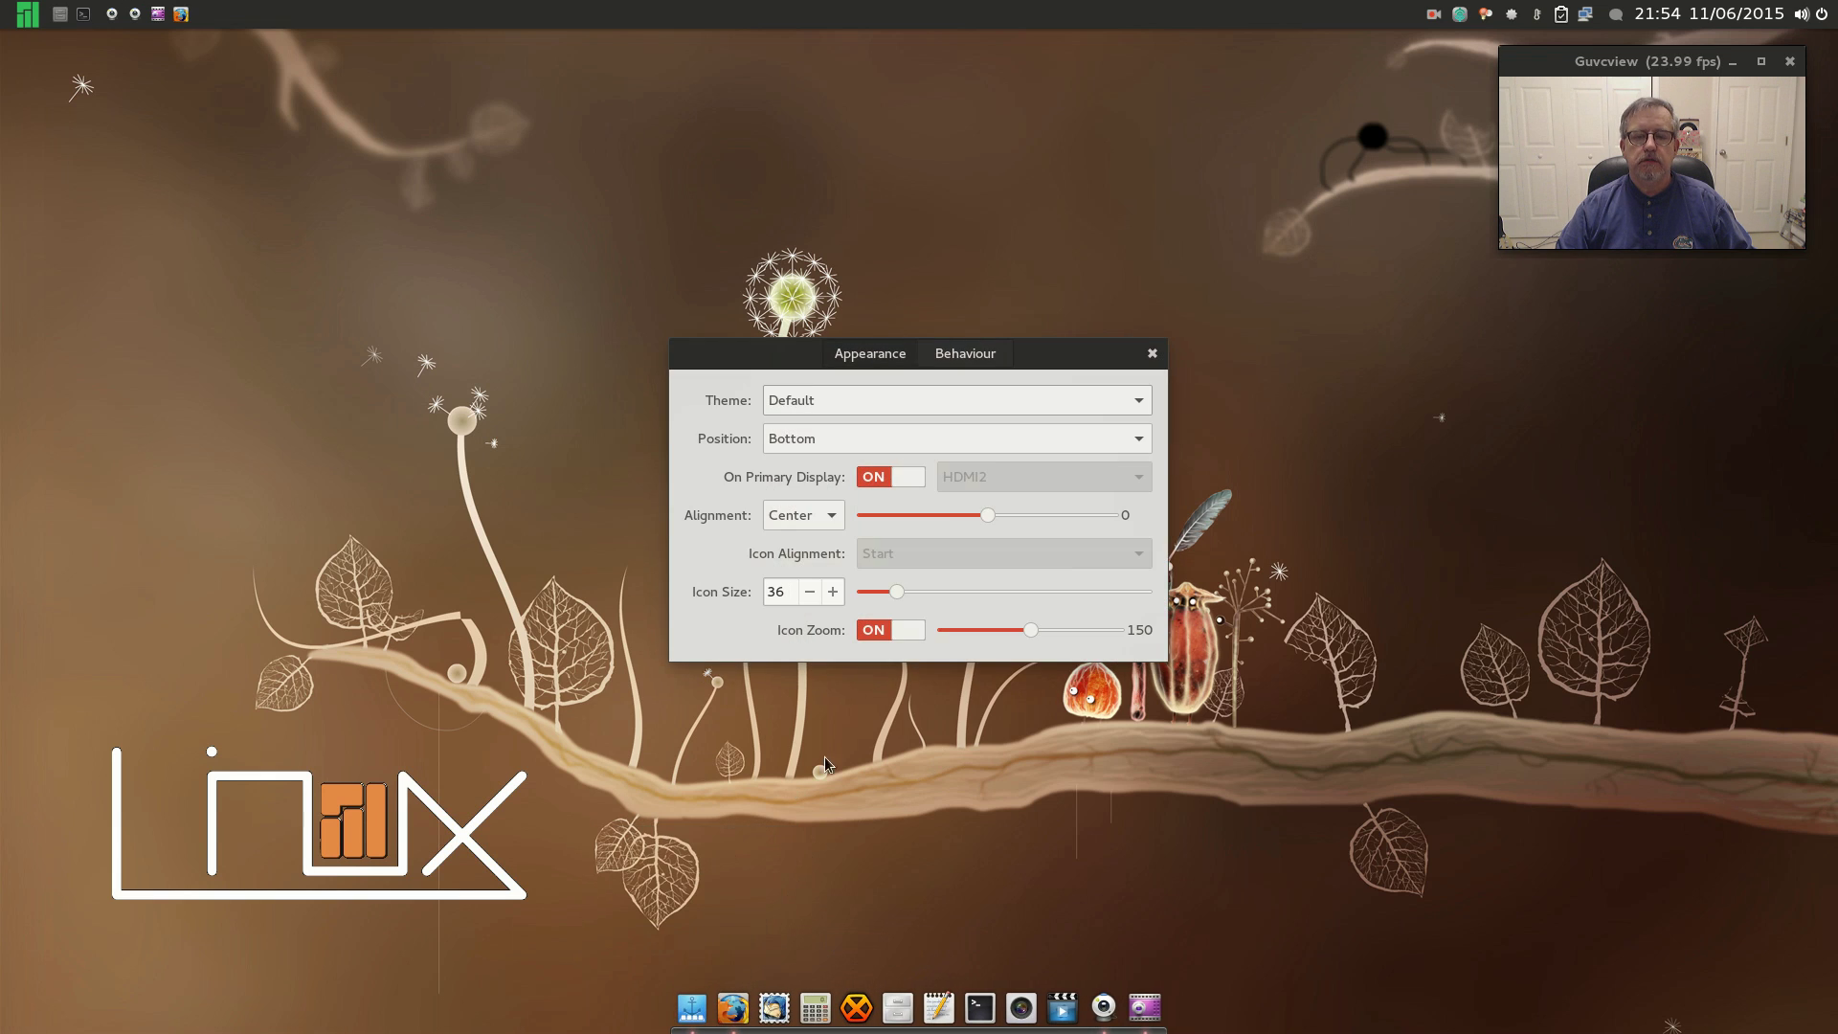
click(1110, 402)
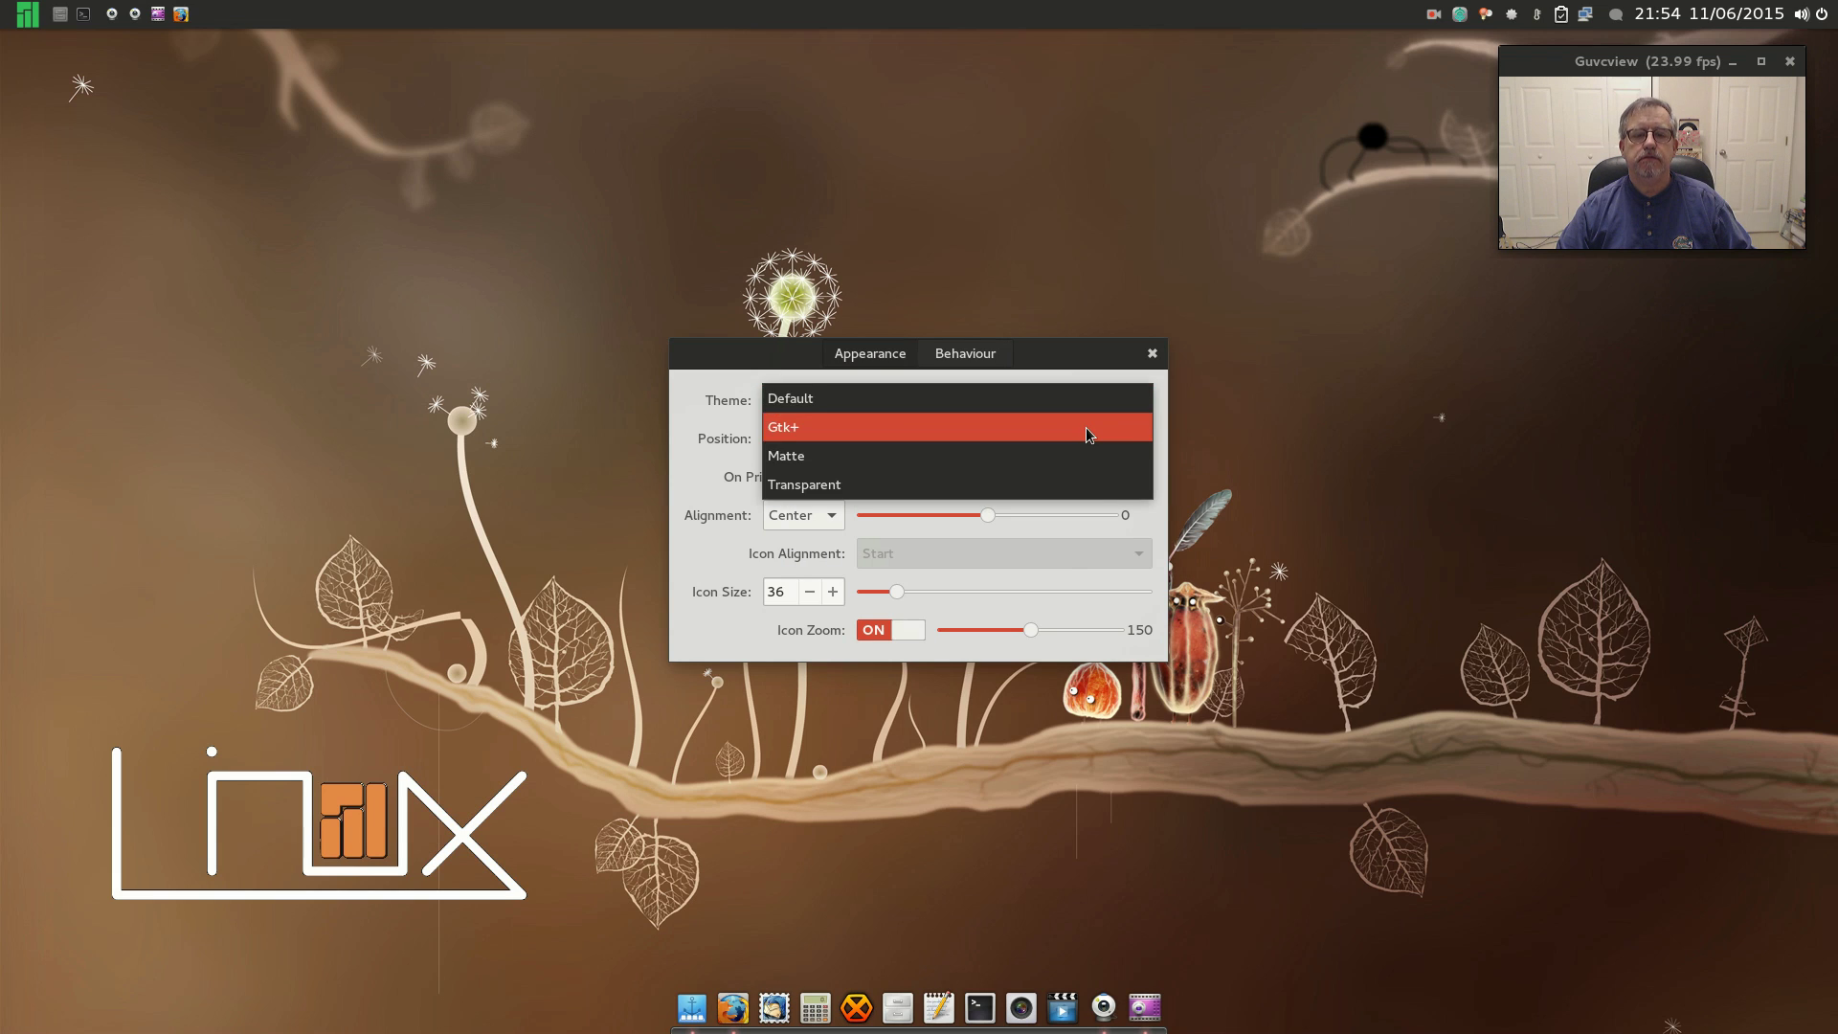
click(1088, 432)
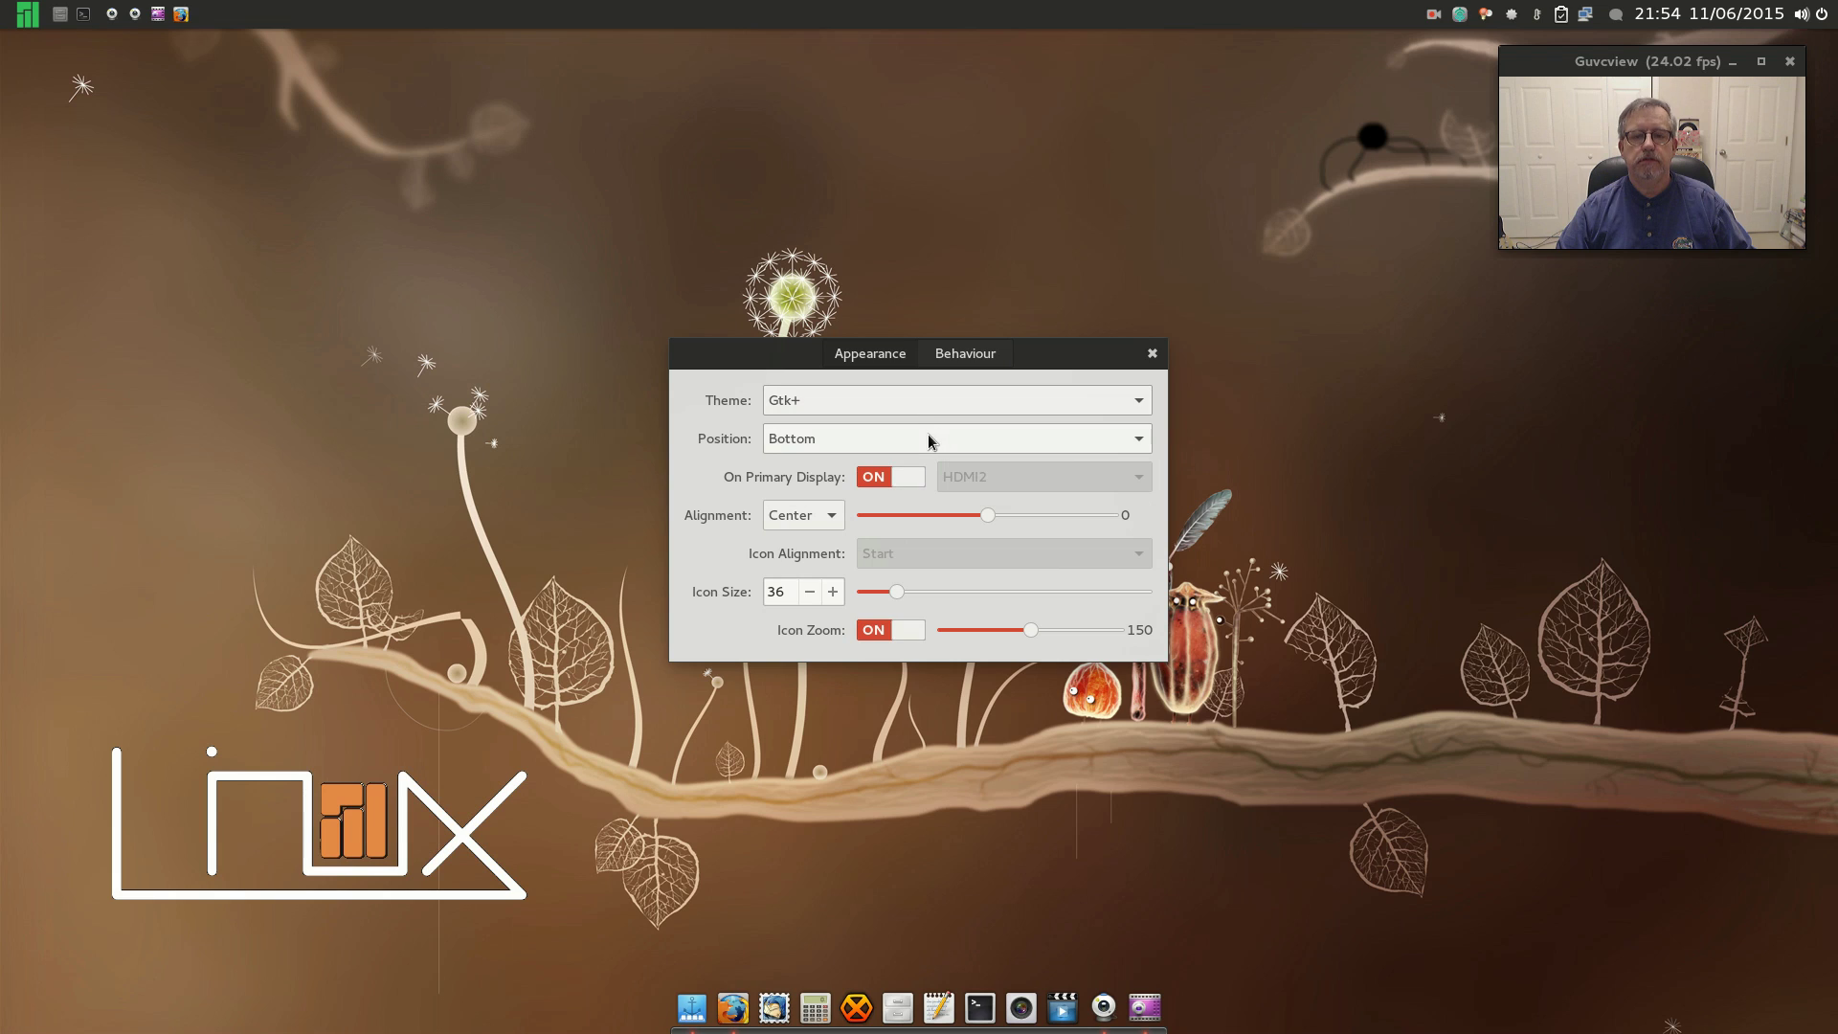
Try the Matte and Transparent dock themes, then return the theme to Default
click(1126, 402)
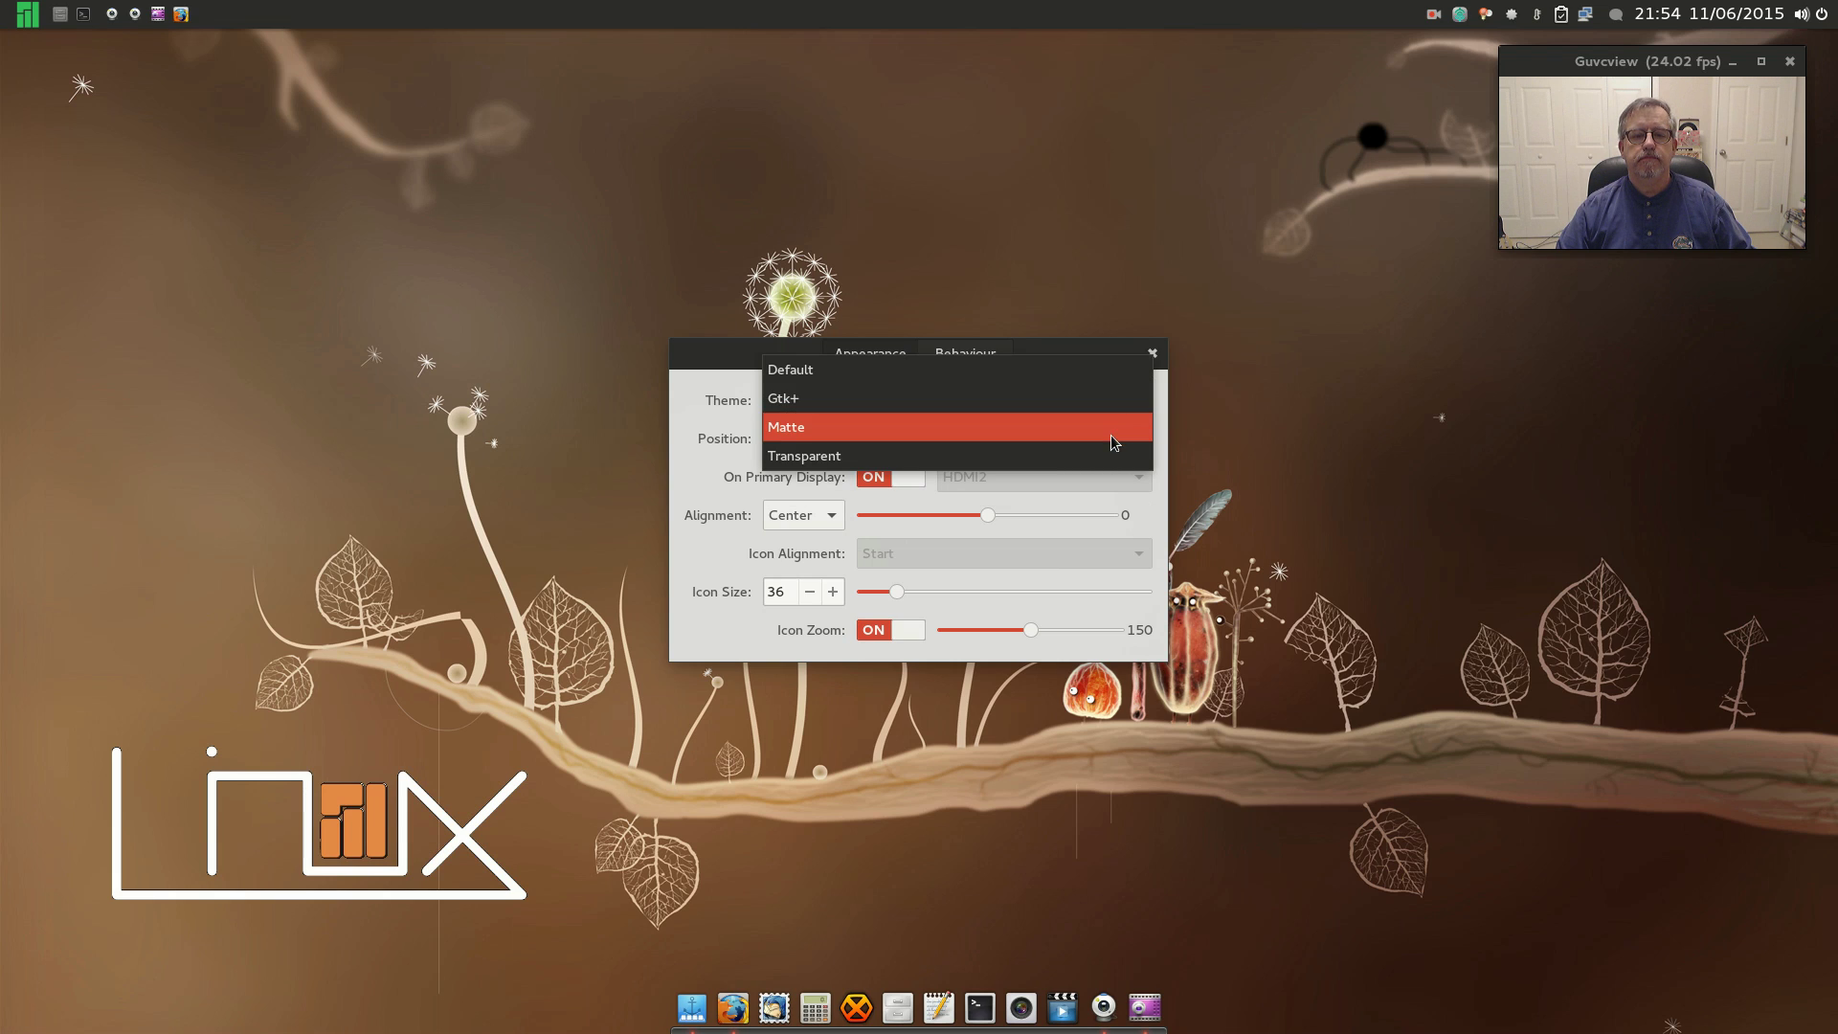
click(1114, 427)
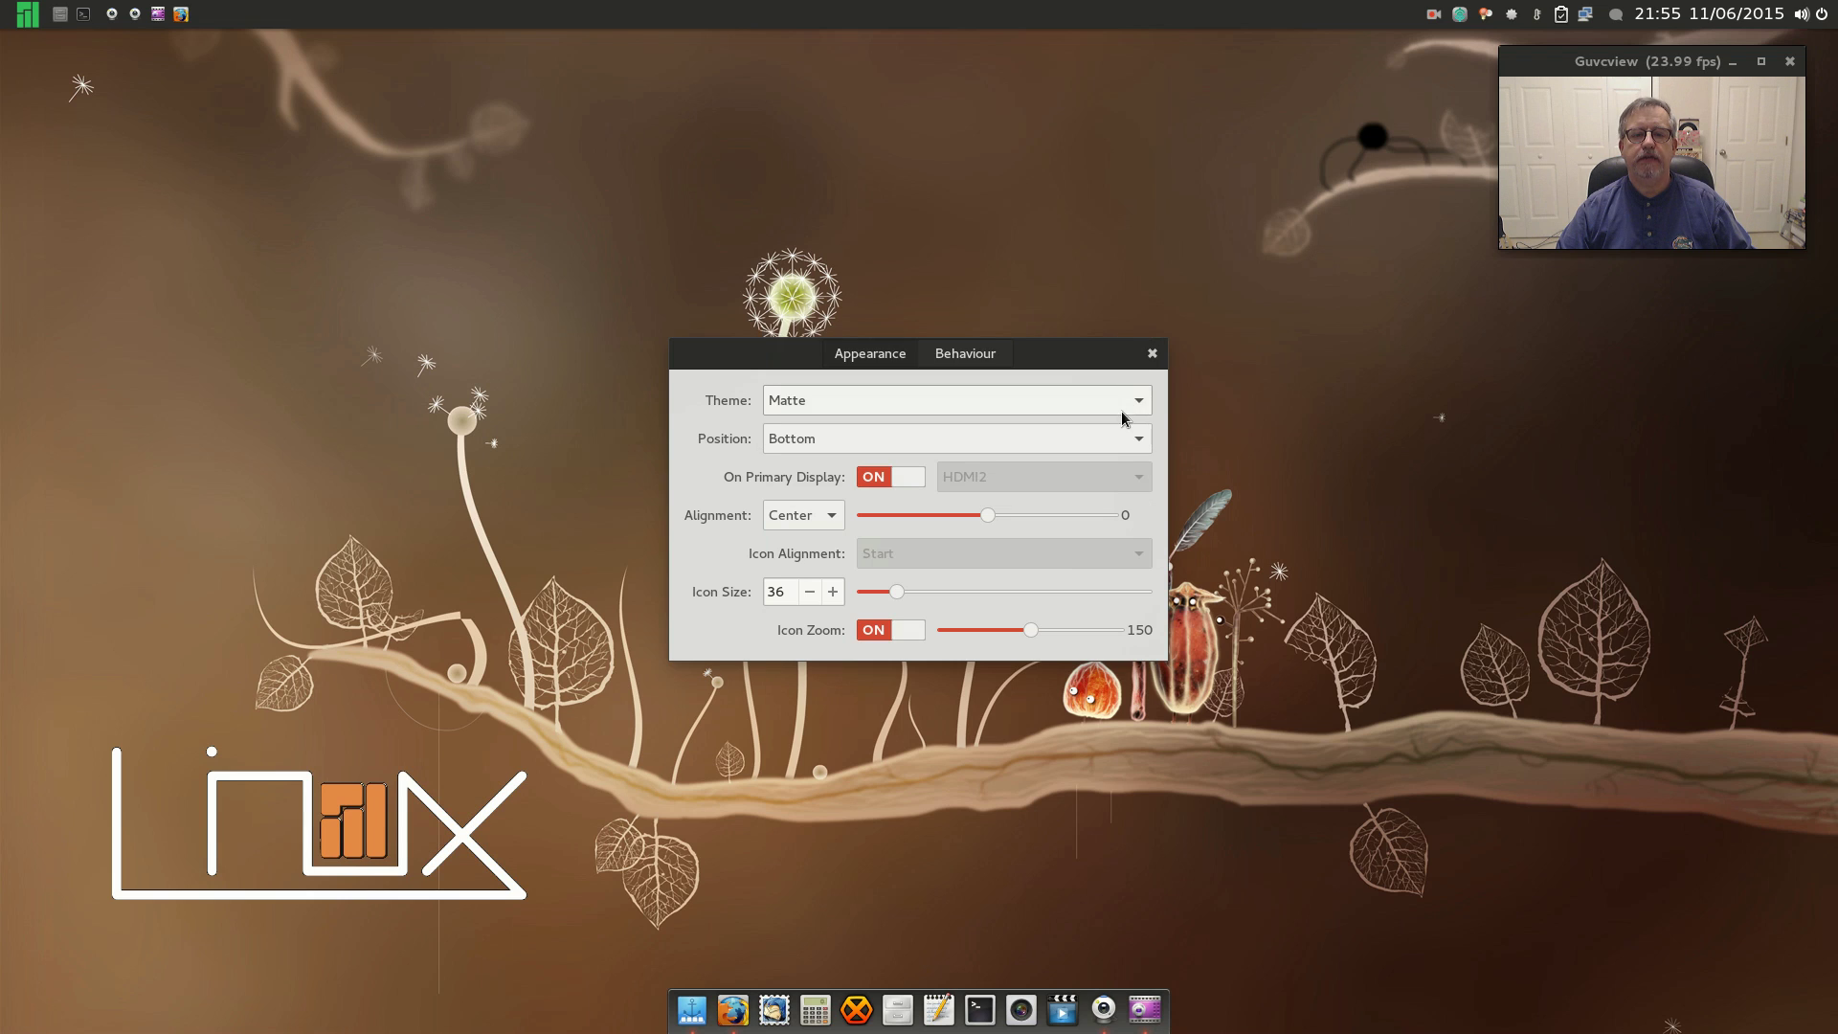
click(1129, 401)
click(1118, 427)
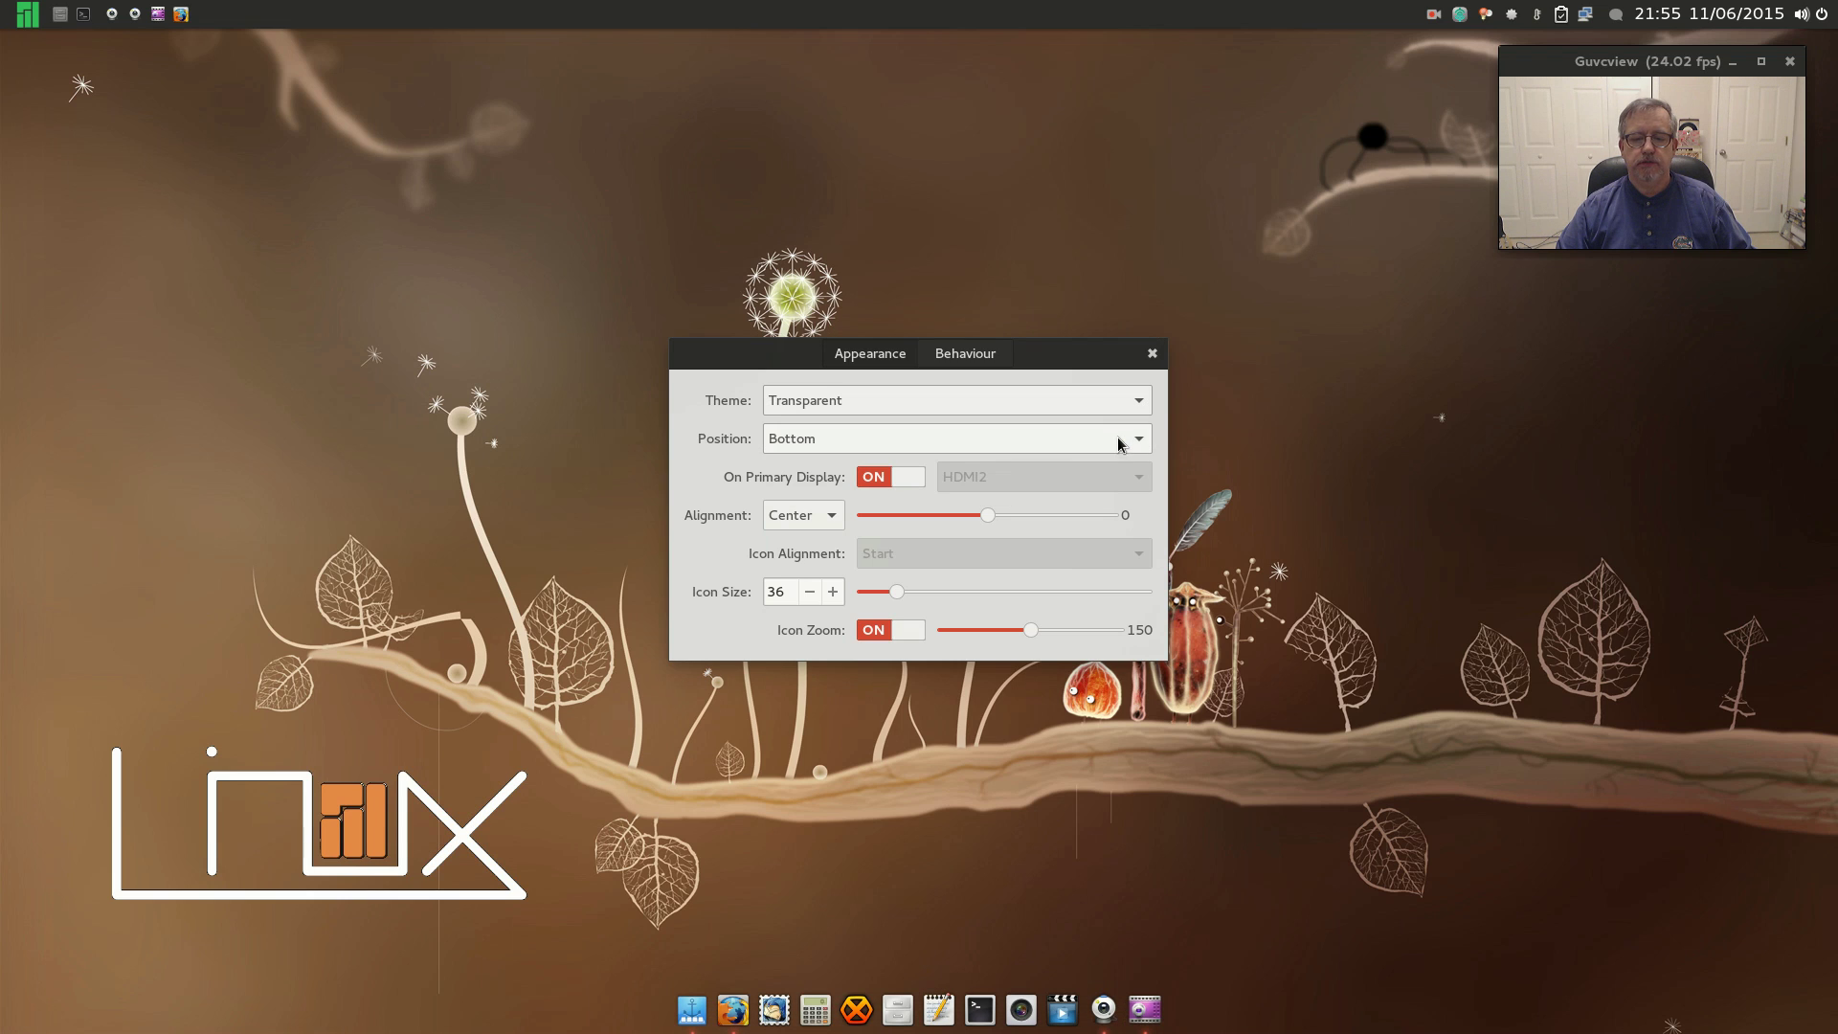
click(1124, 403)
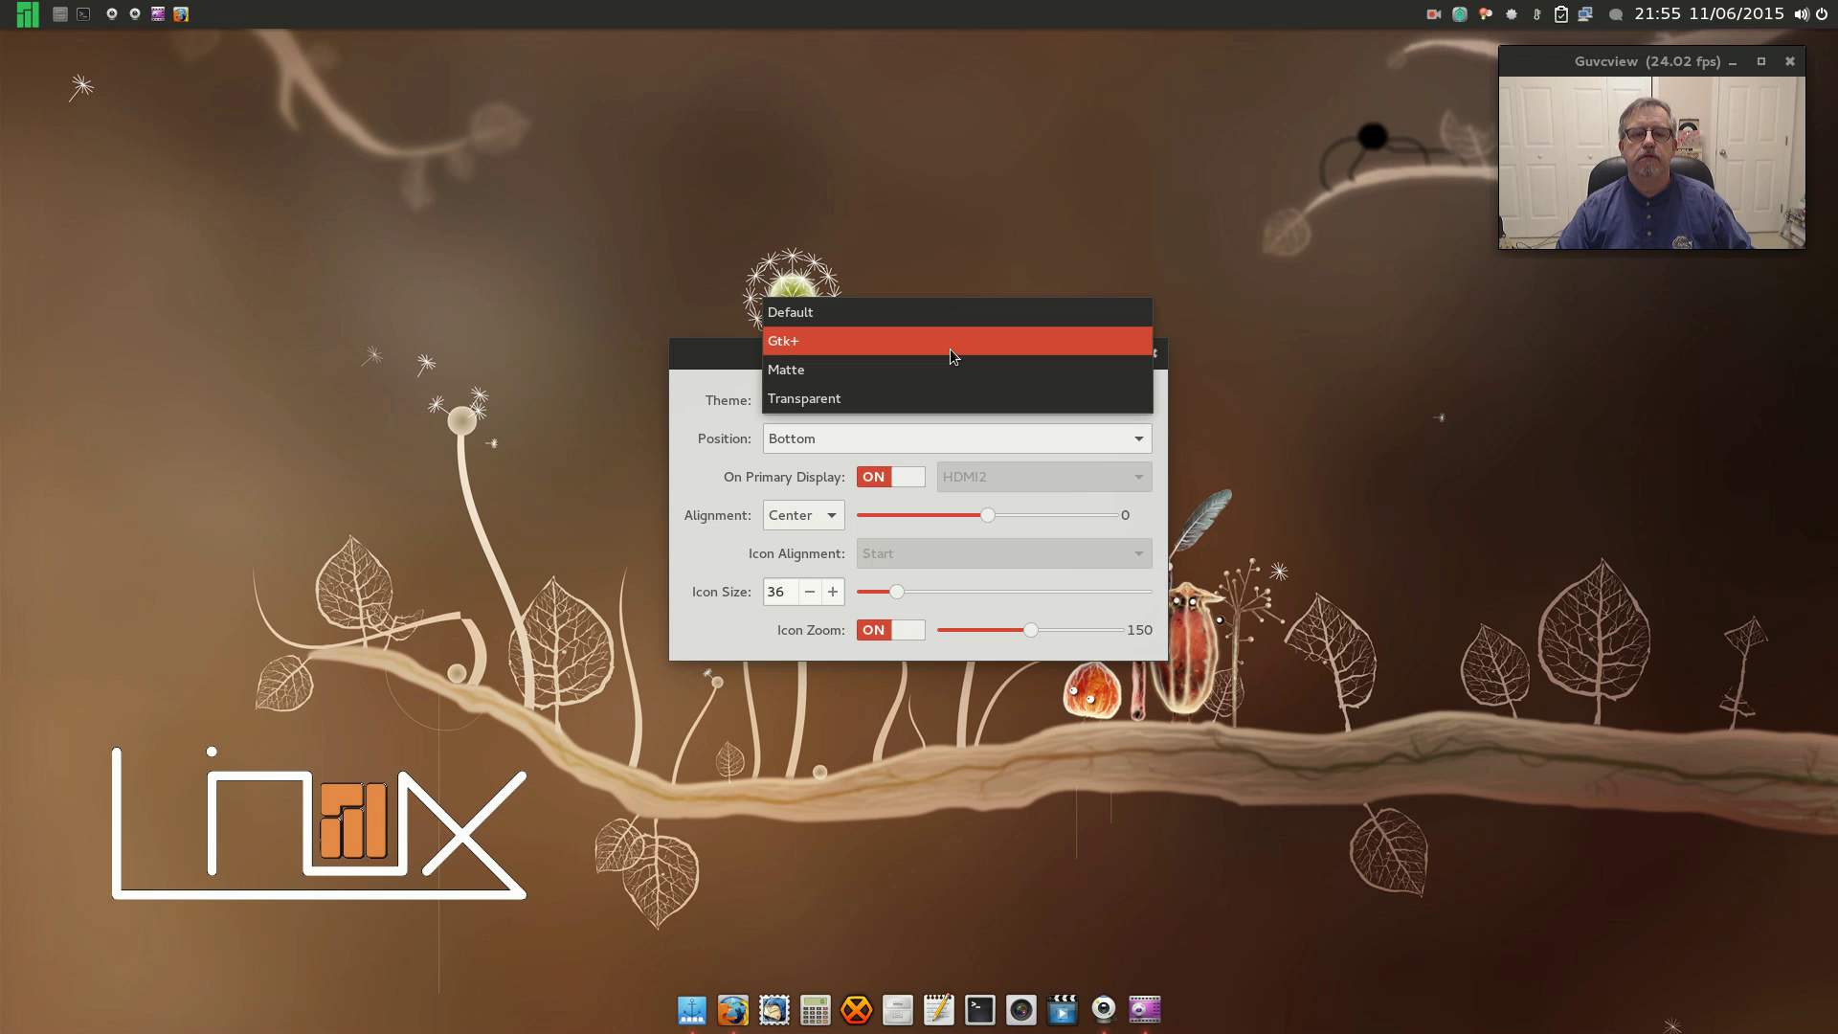
click(947, 320)
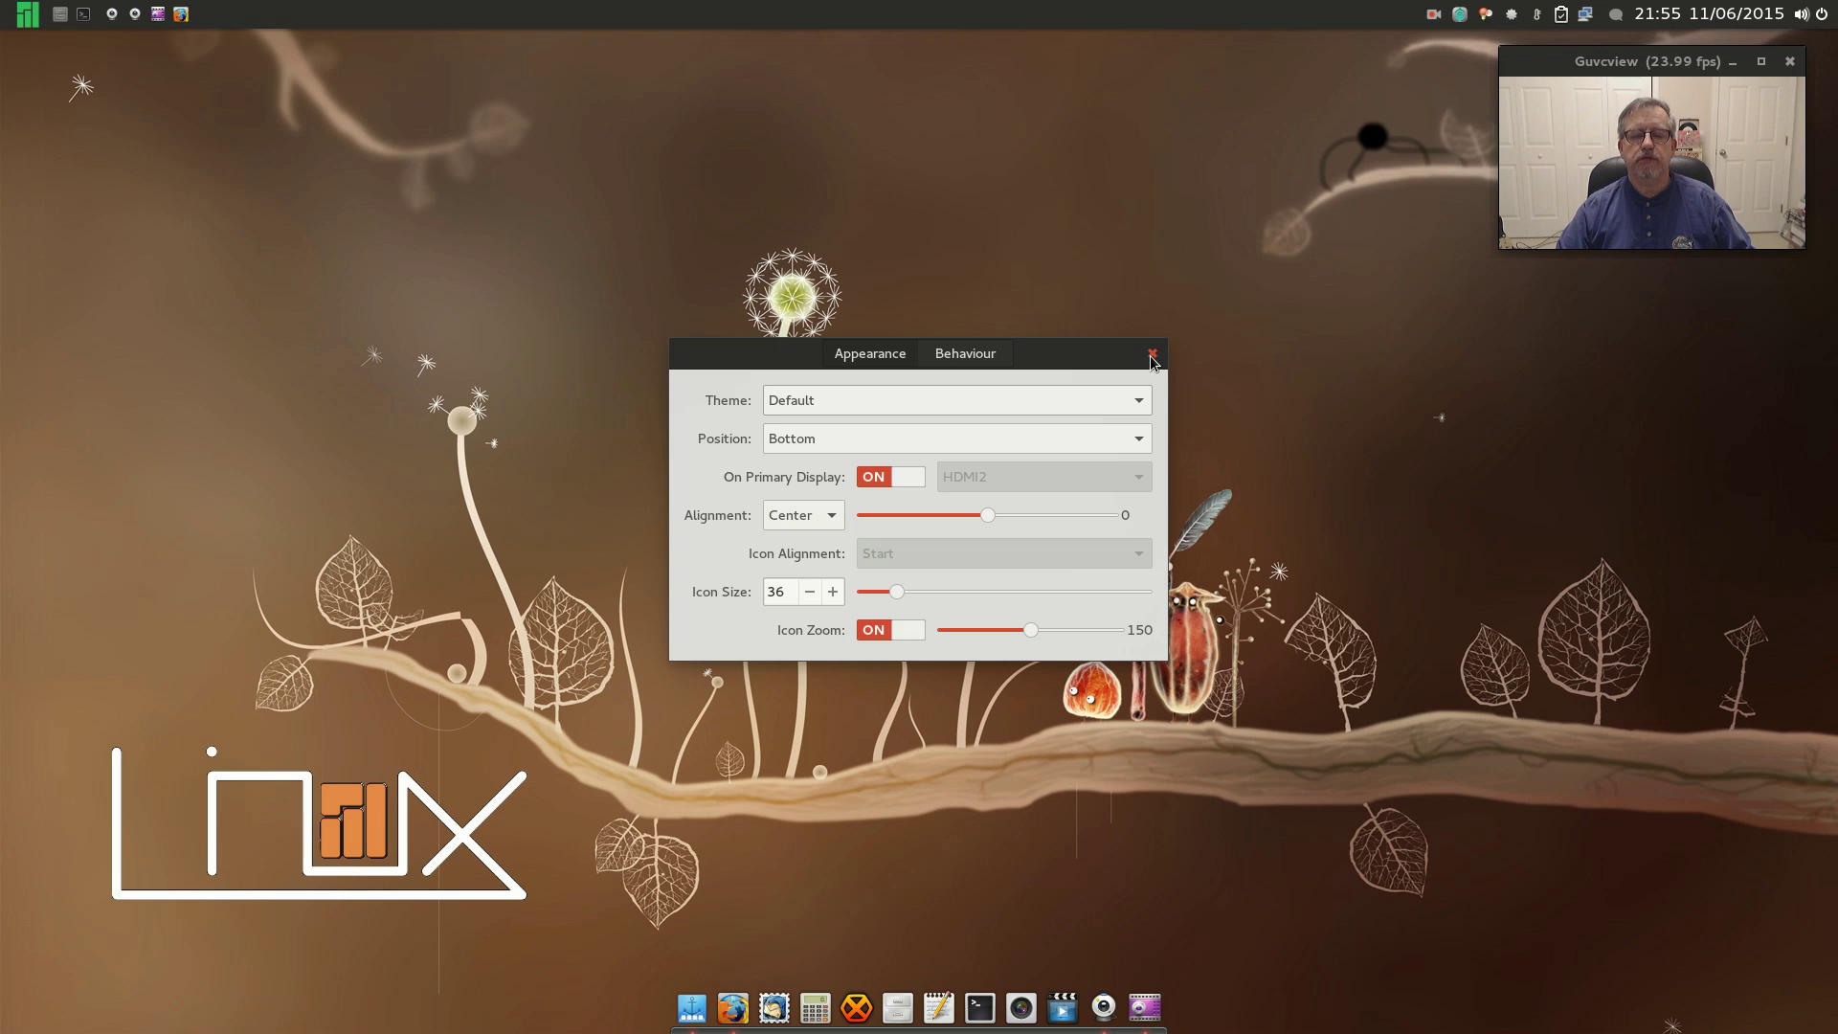
Turn Hide Dock on in the Behaviour tab with Intellihide mode
click(978, 361)
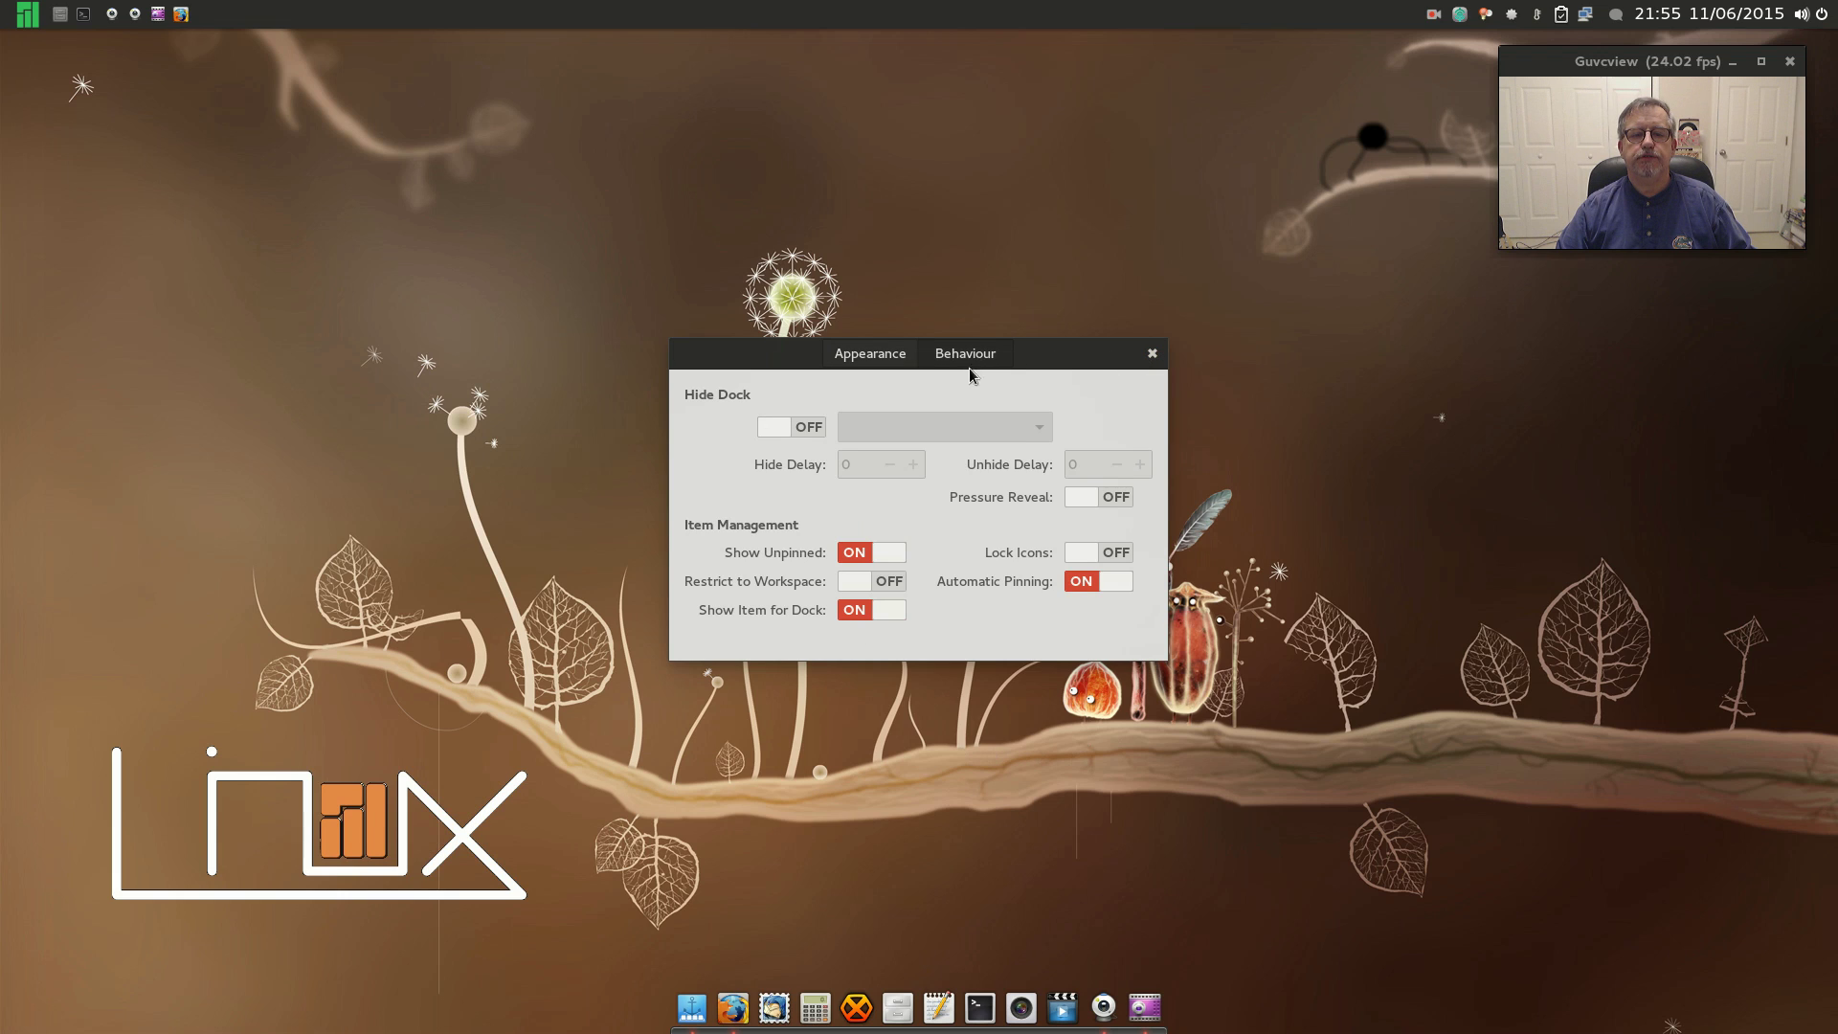
click(797, 427)
click(928, 426)
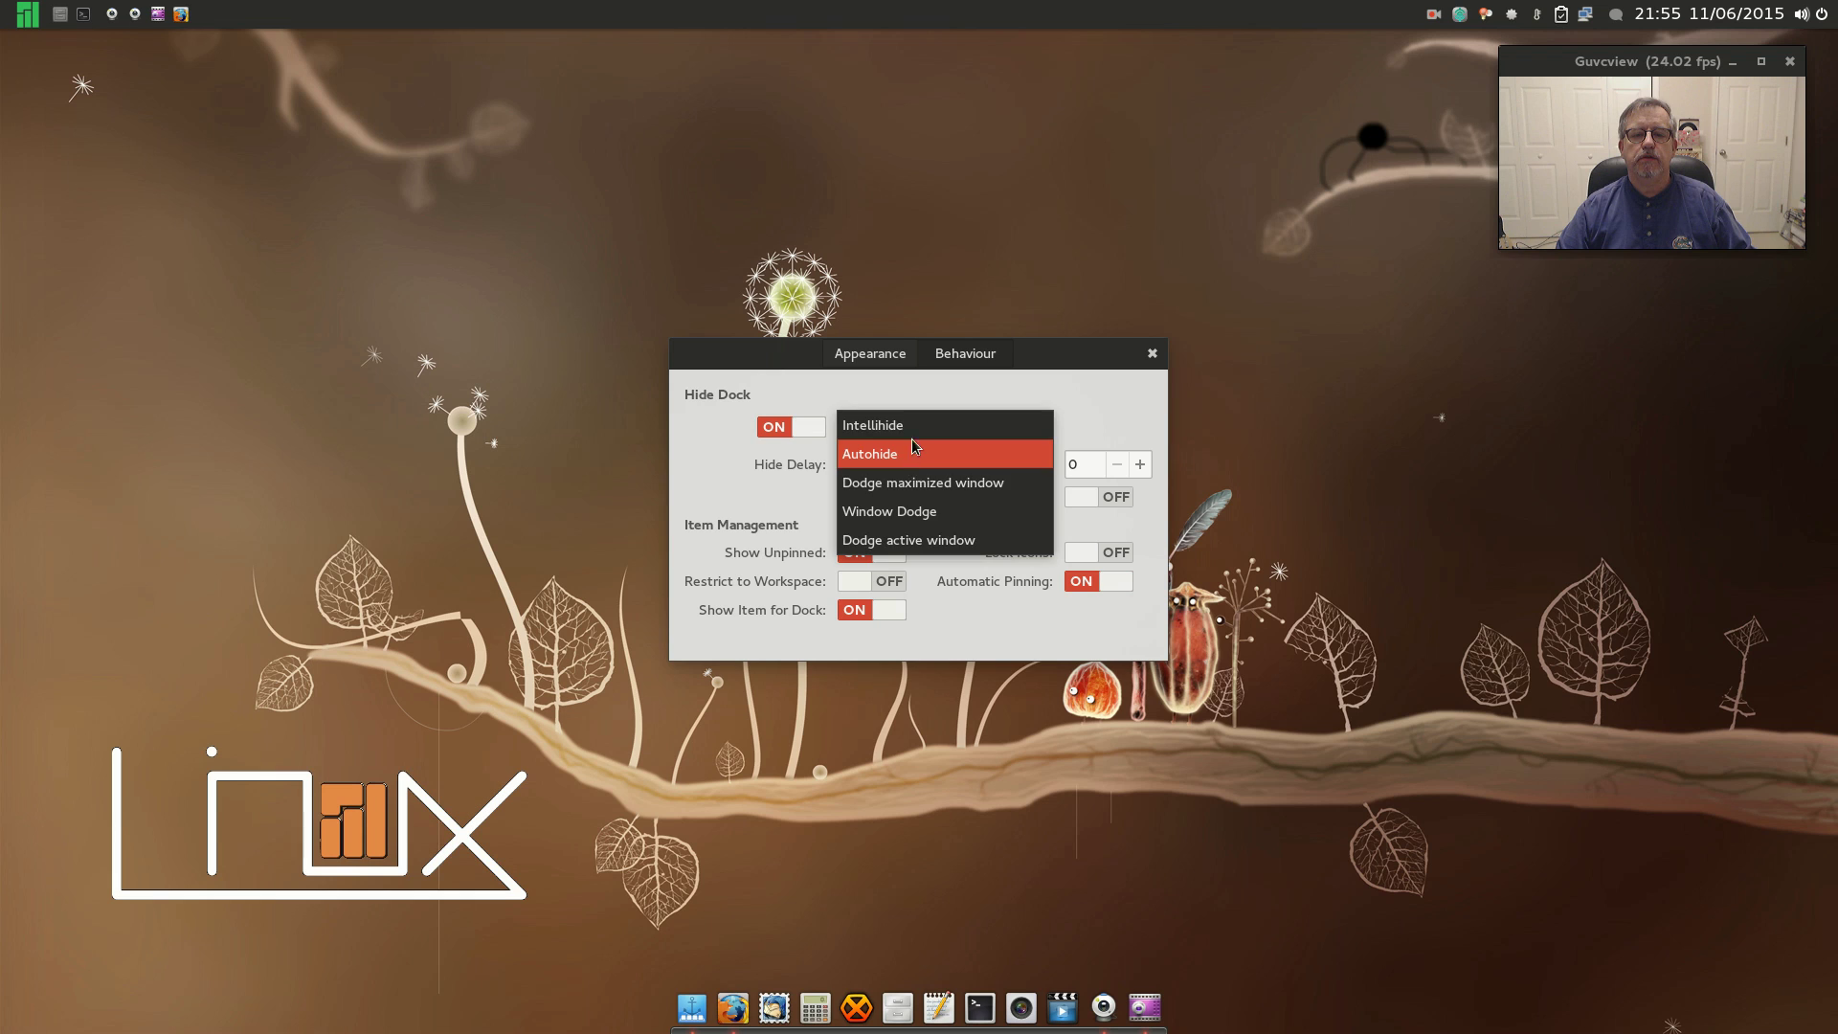
click(912, 437)
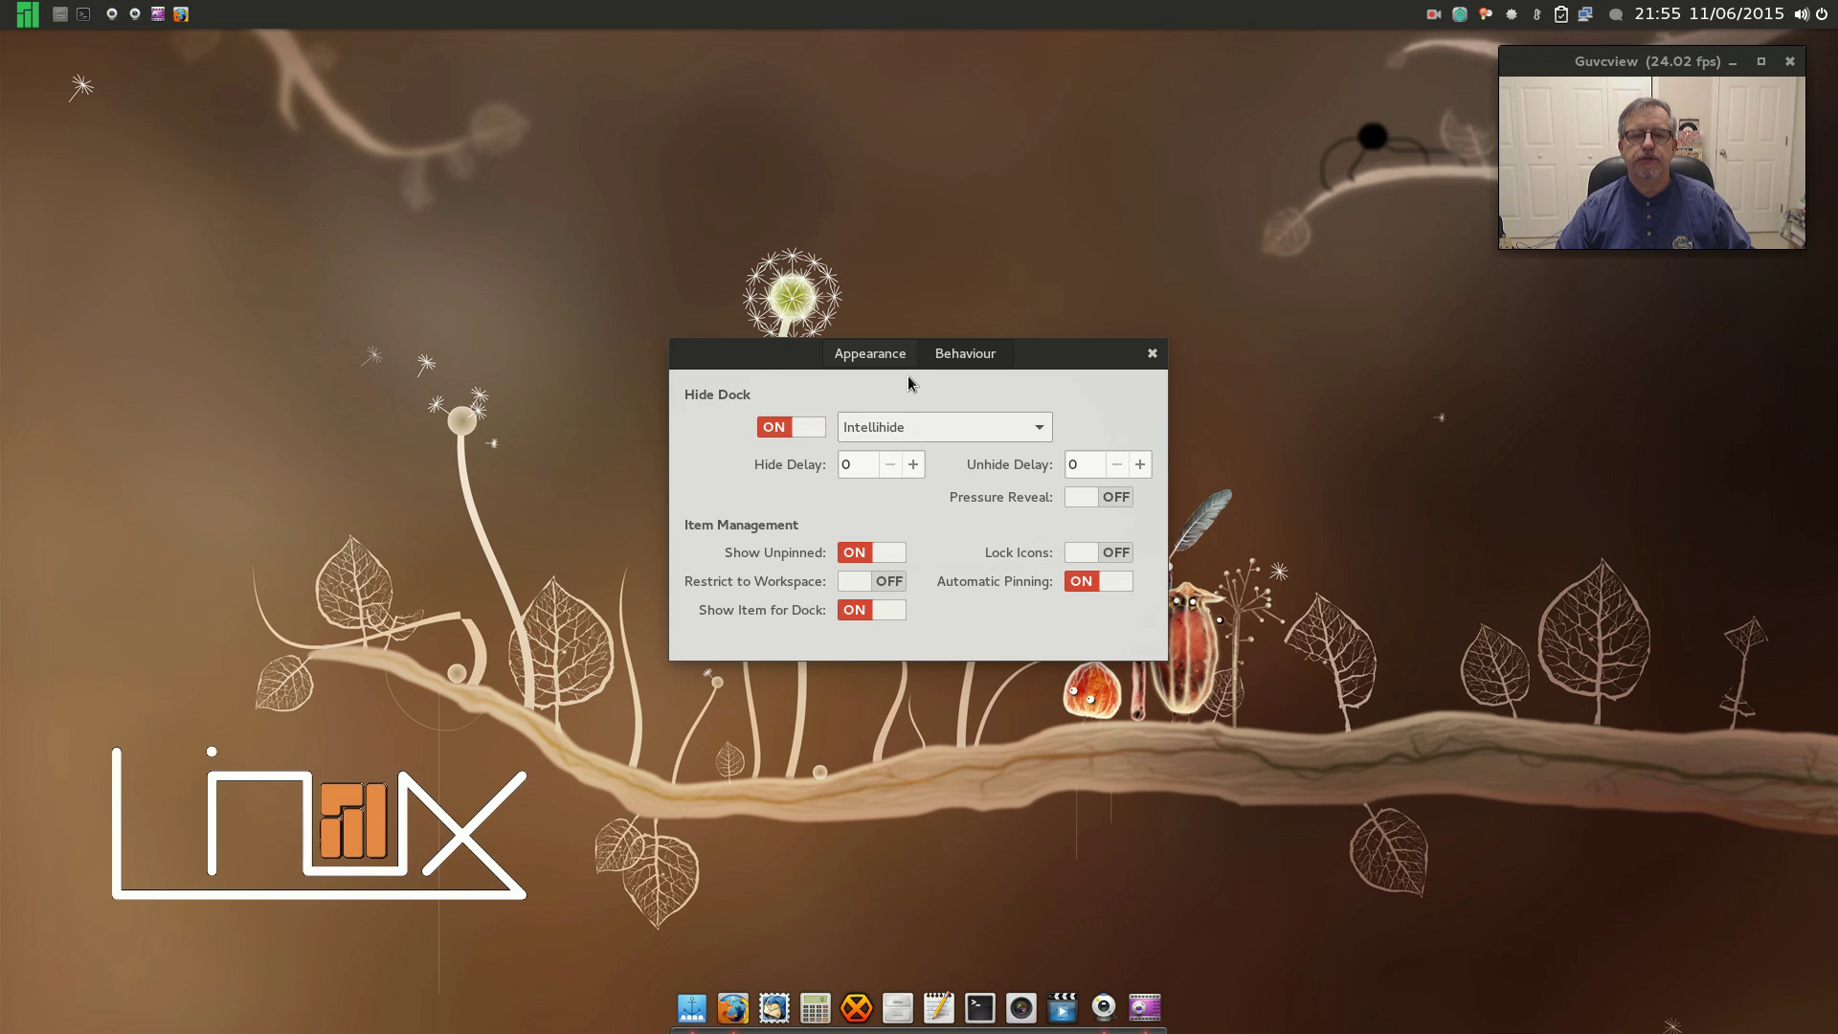
drag(910, 372, 897, 190)
Close the Plank preferences dialog and minimize Firefox, leaving the bare desktop
click(734, 1005)
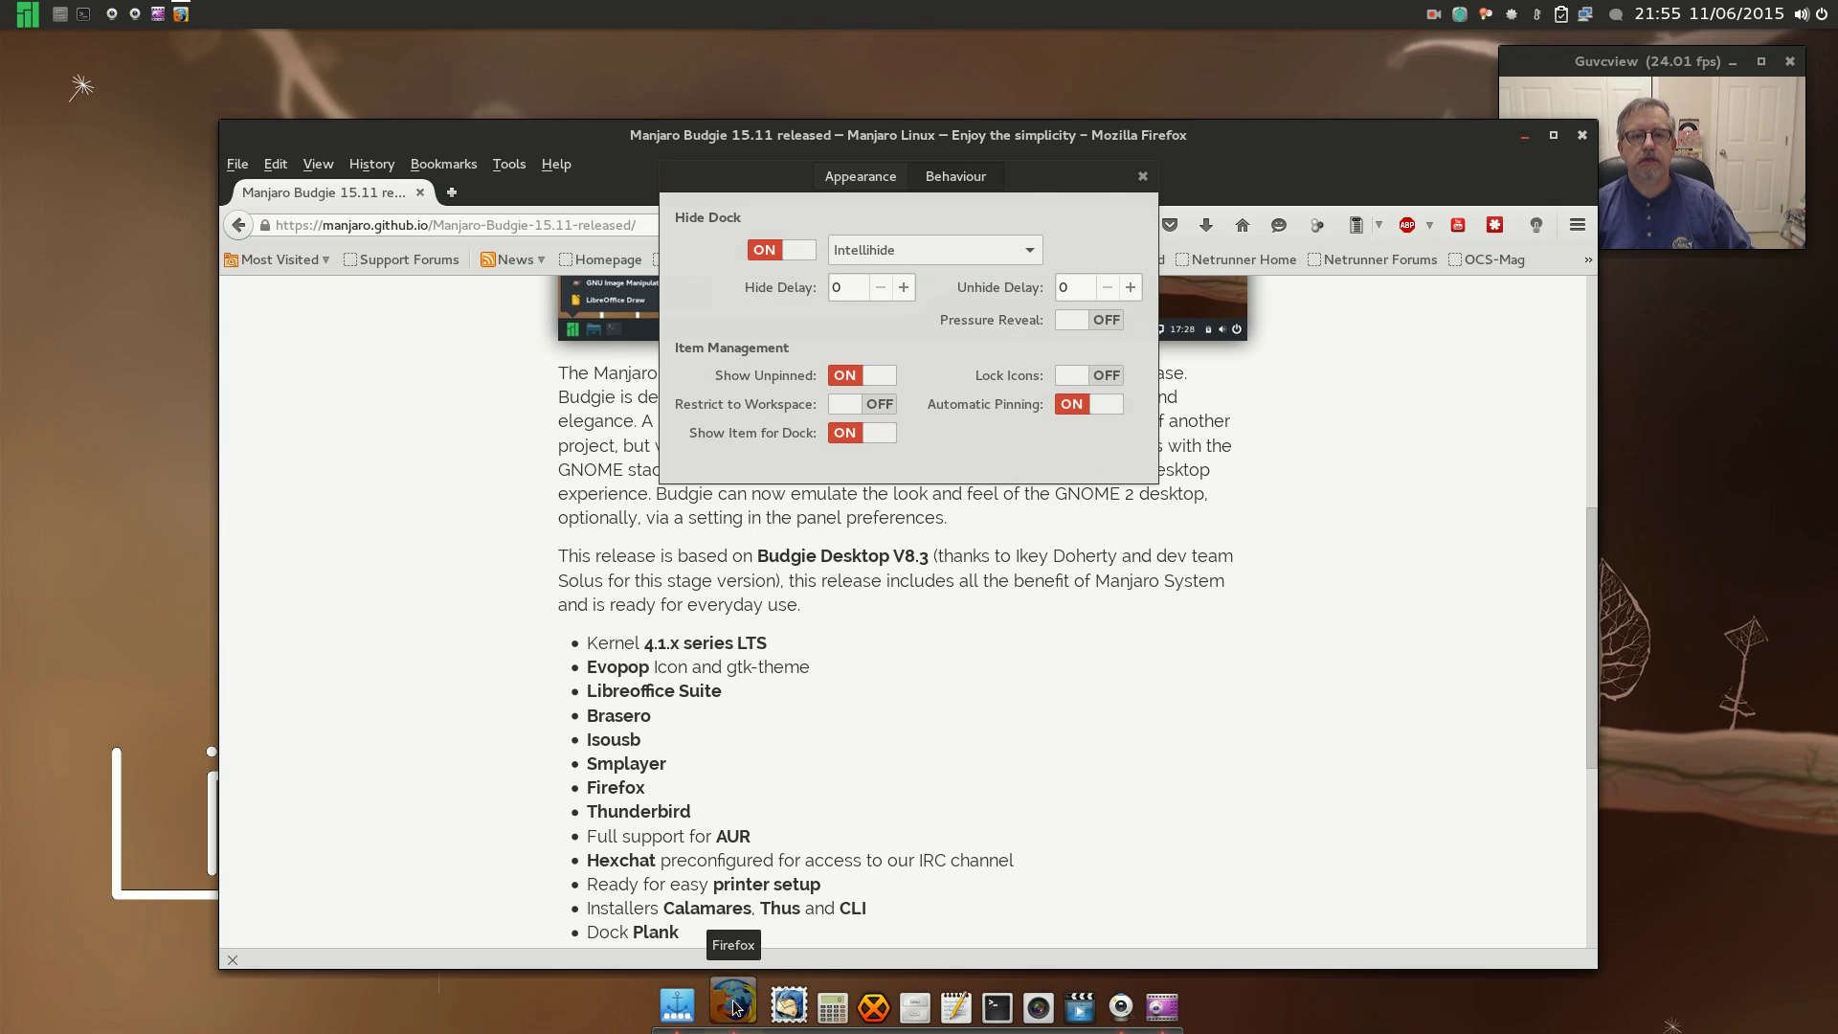
drag(912, 138, 722, 78)
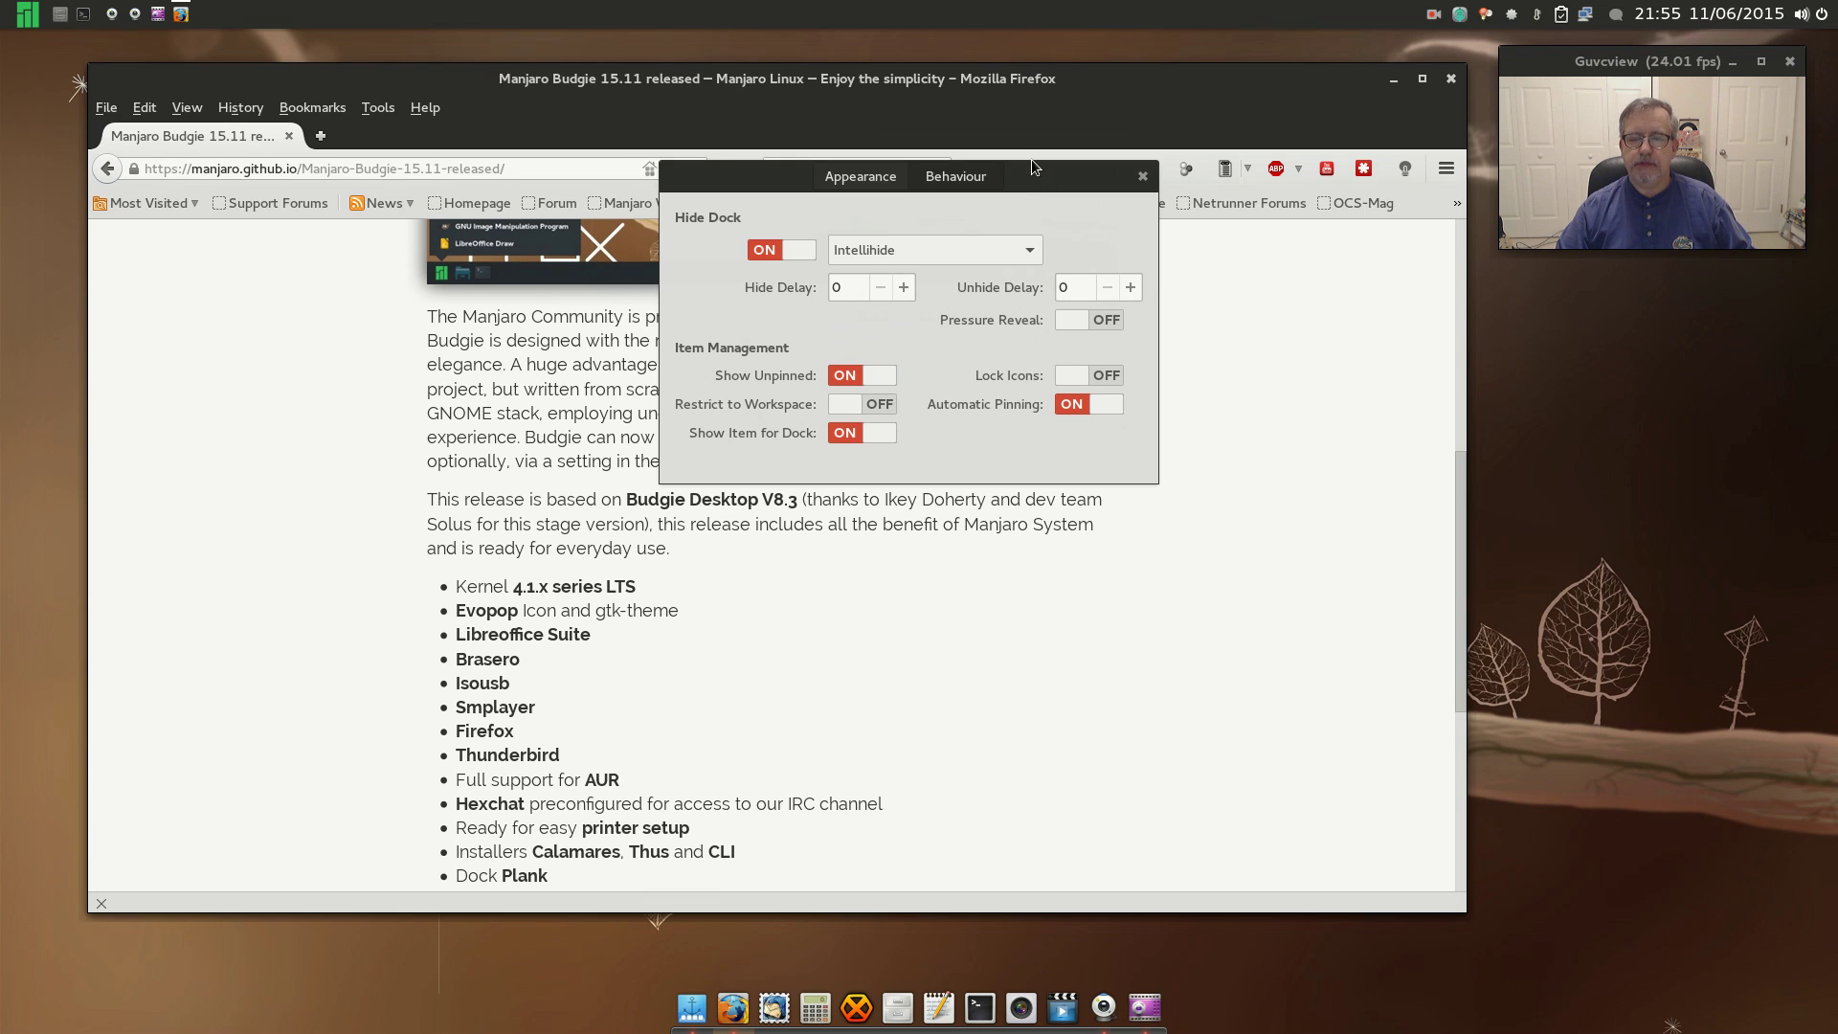
click(1142, 176)
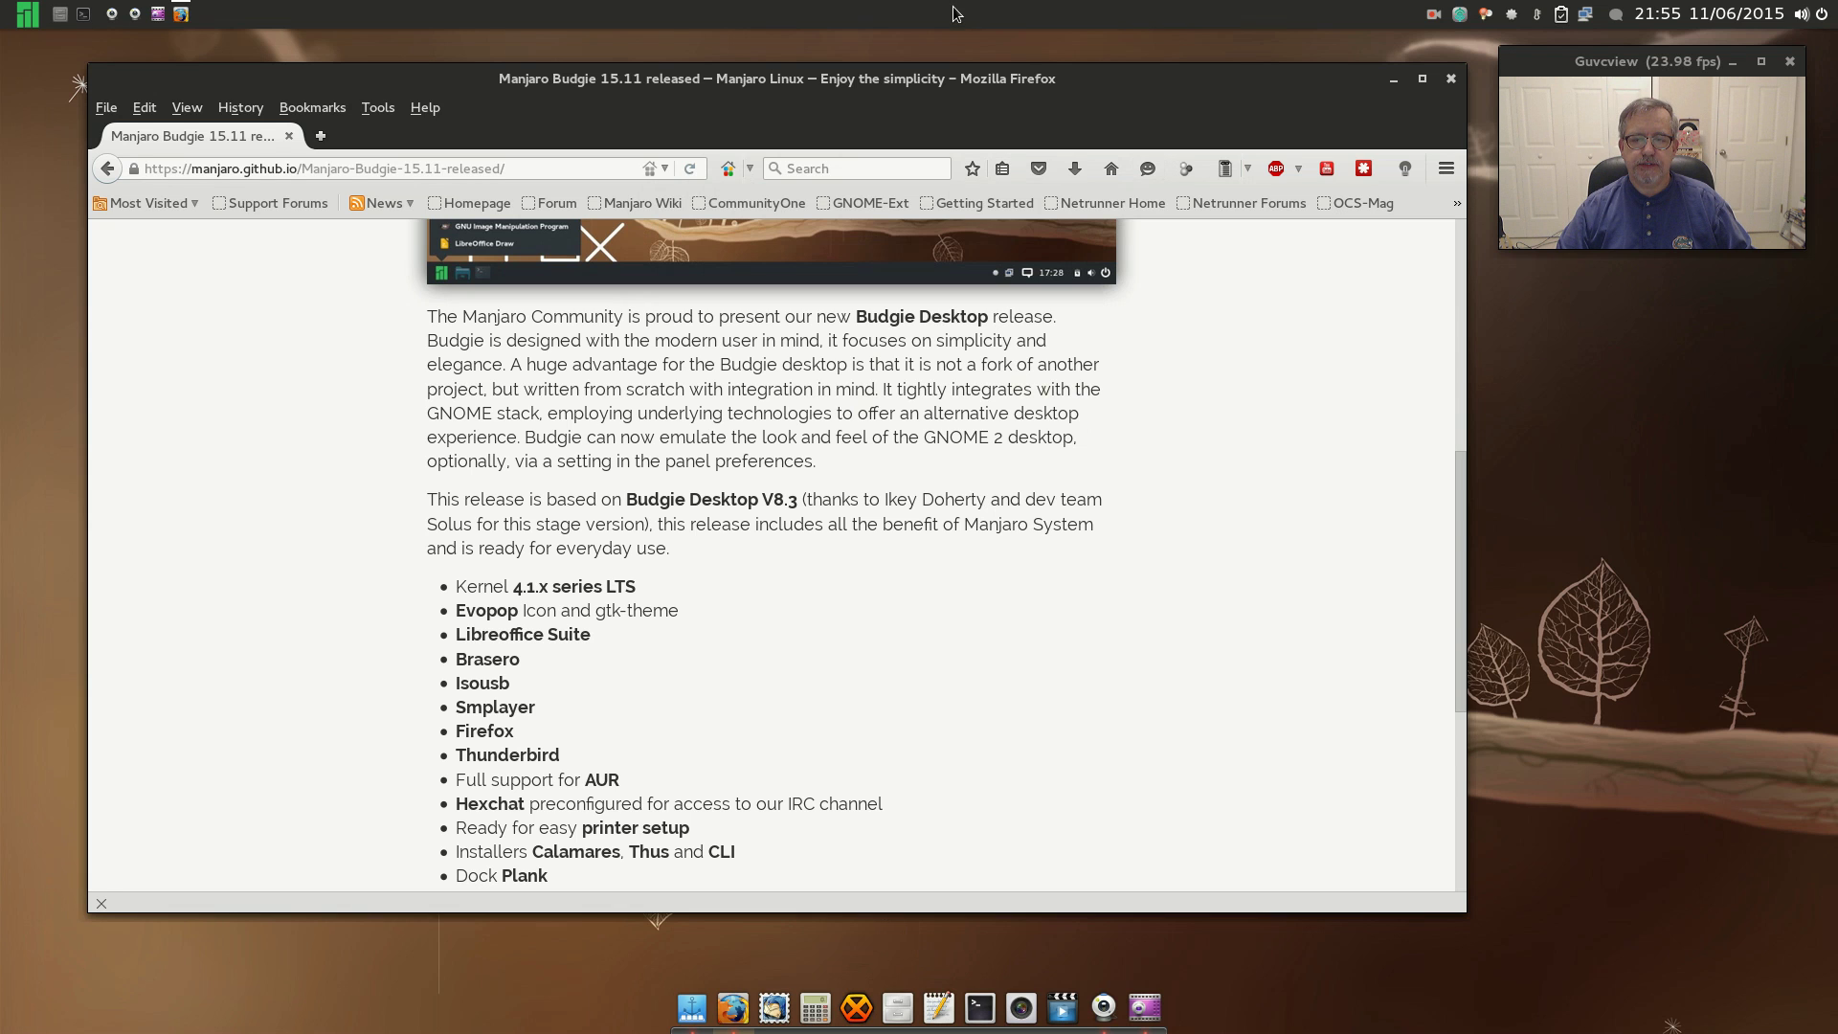
click(1393, 79)
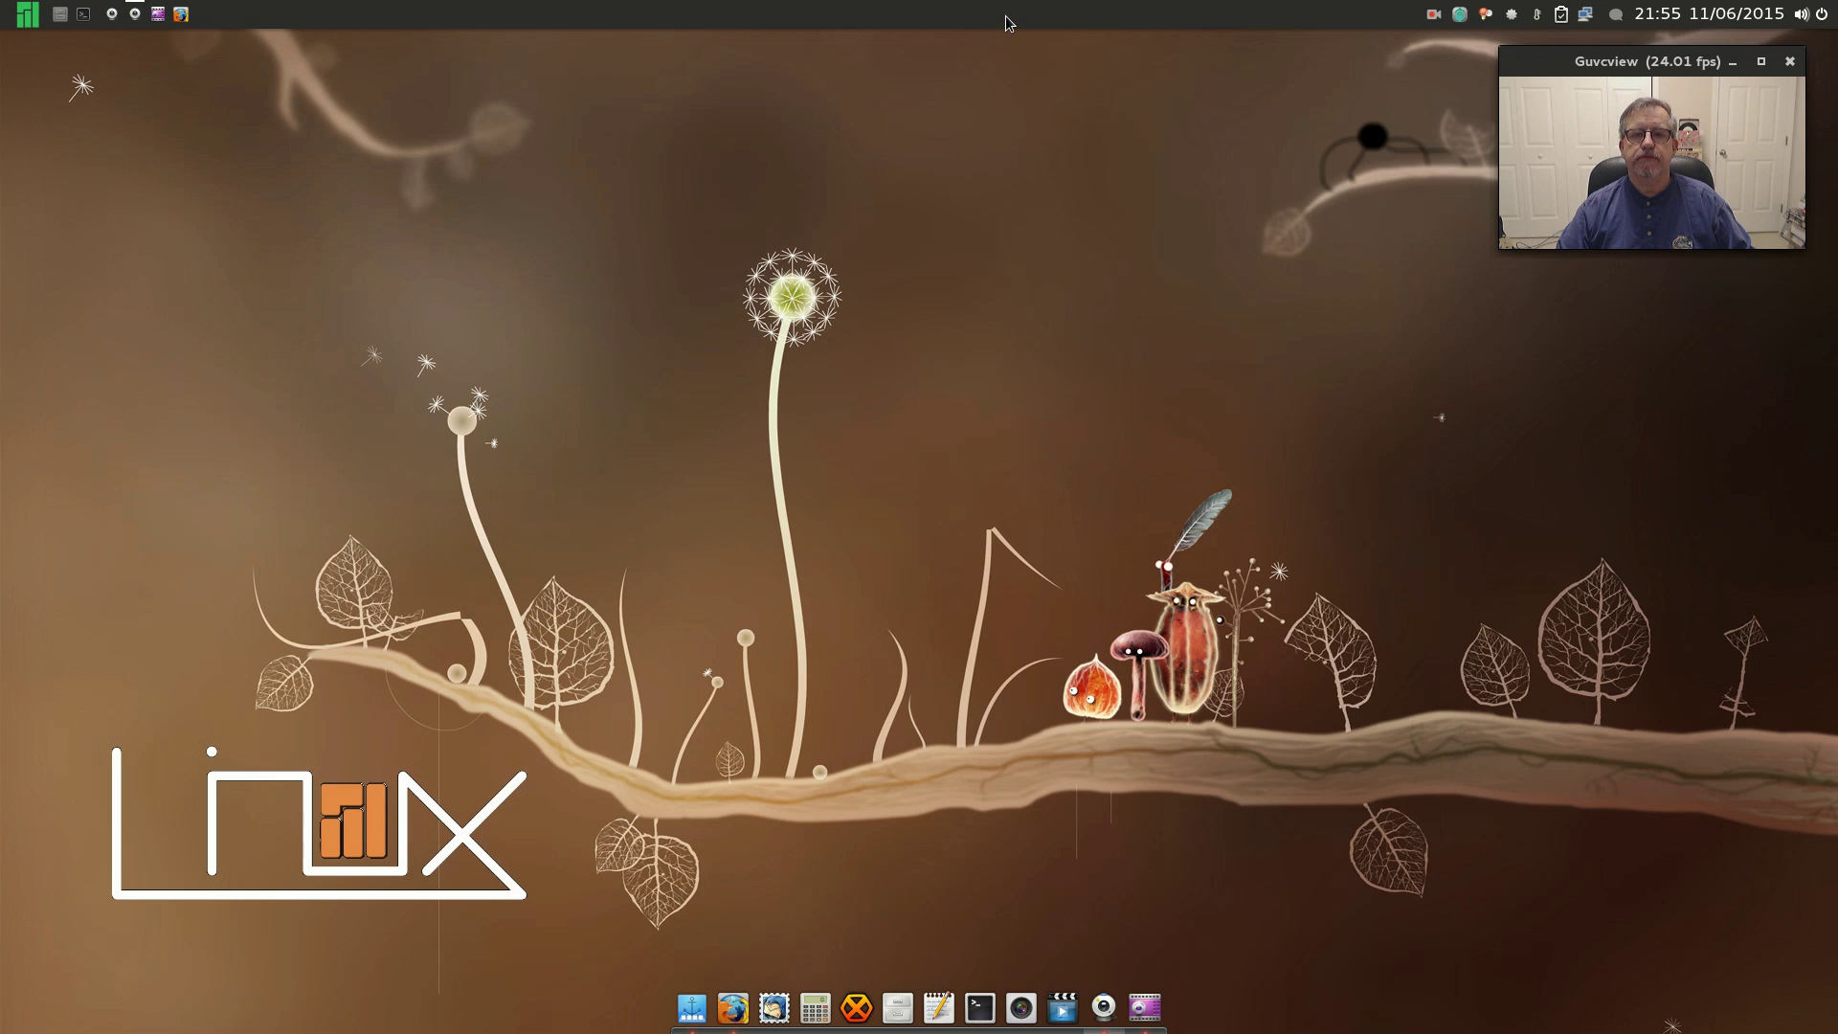
Open Budgie desktop settings from the top panel menu and show its Panel page
right_click(1005, 23)
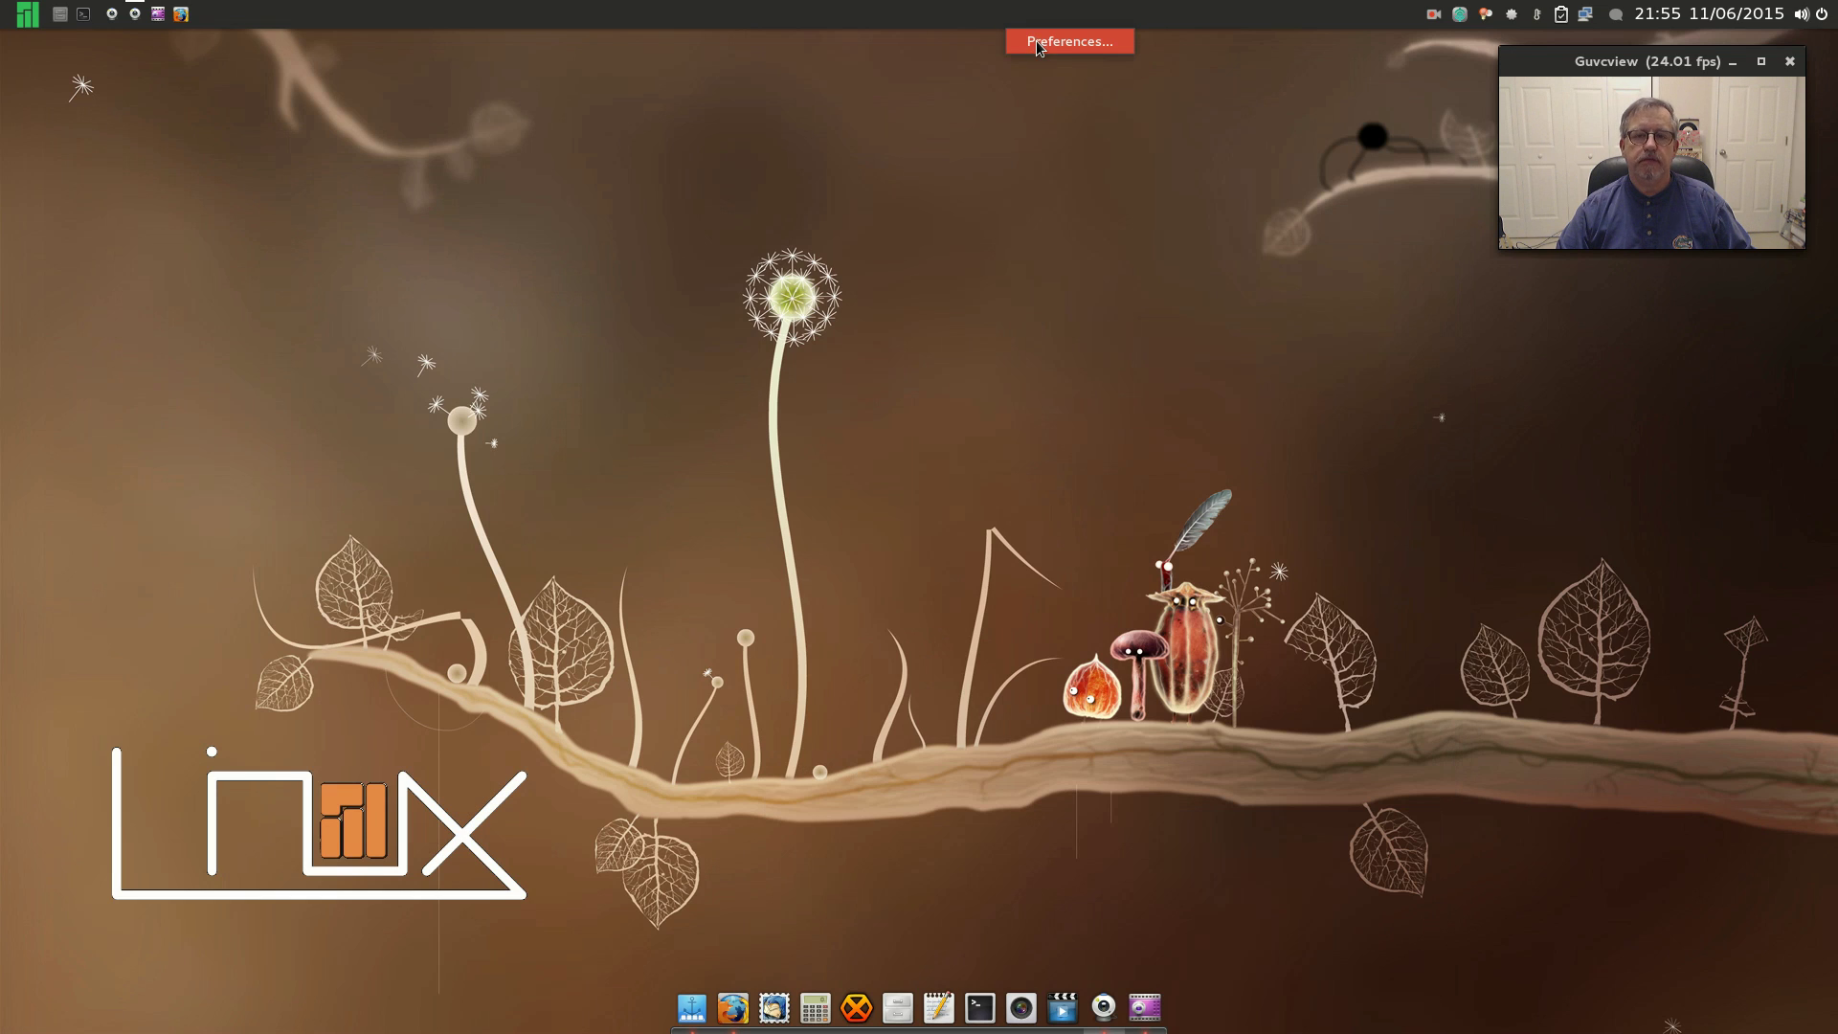
click(1036, 40)
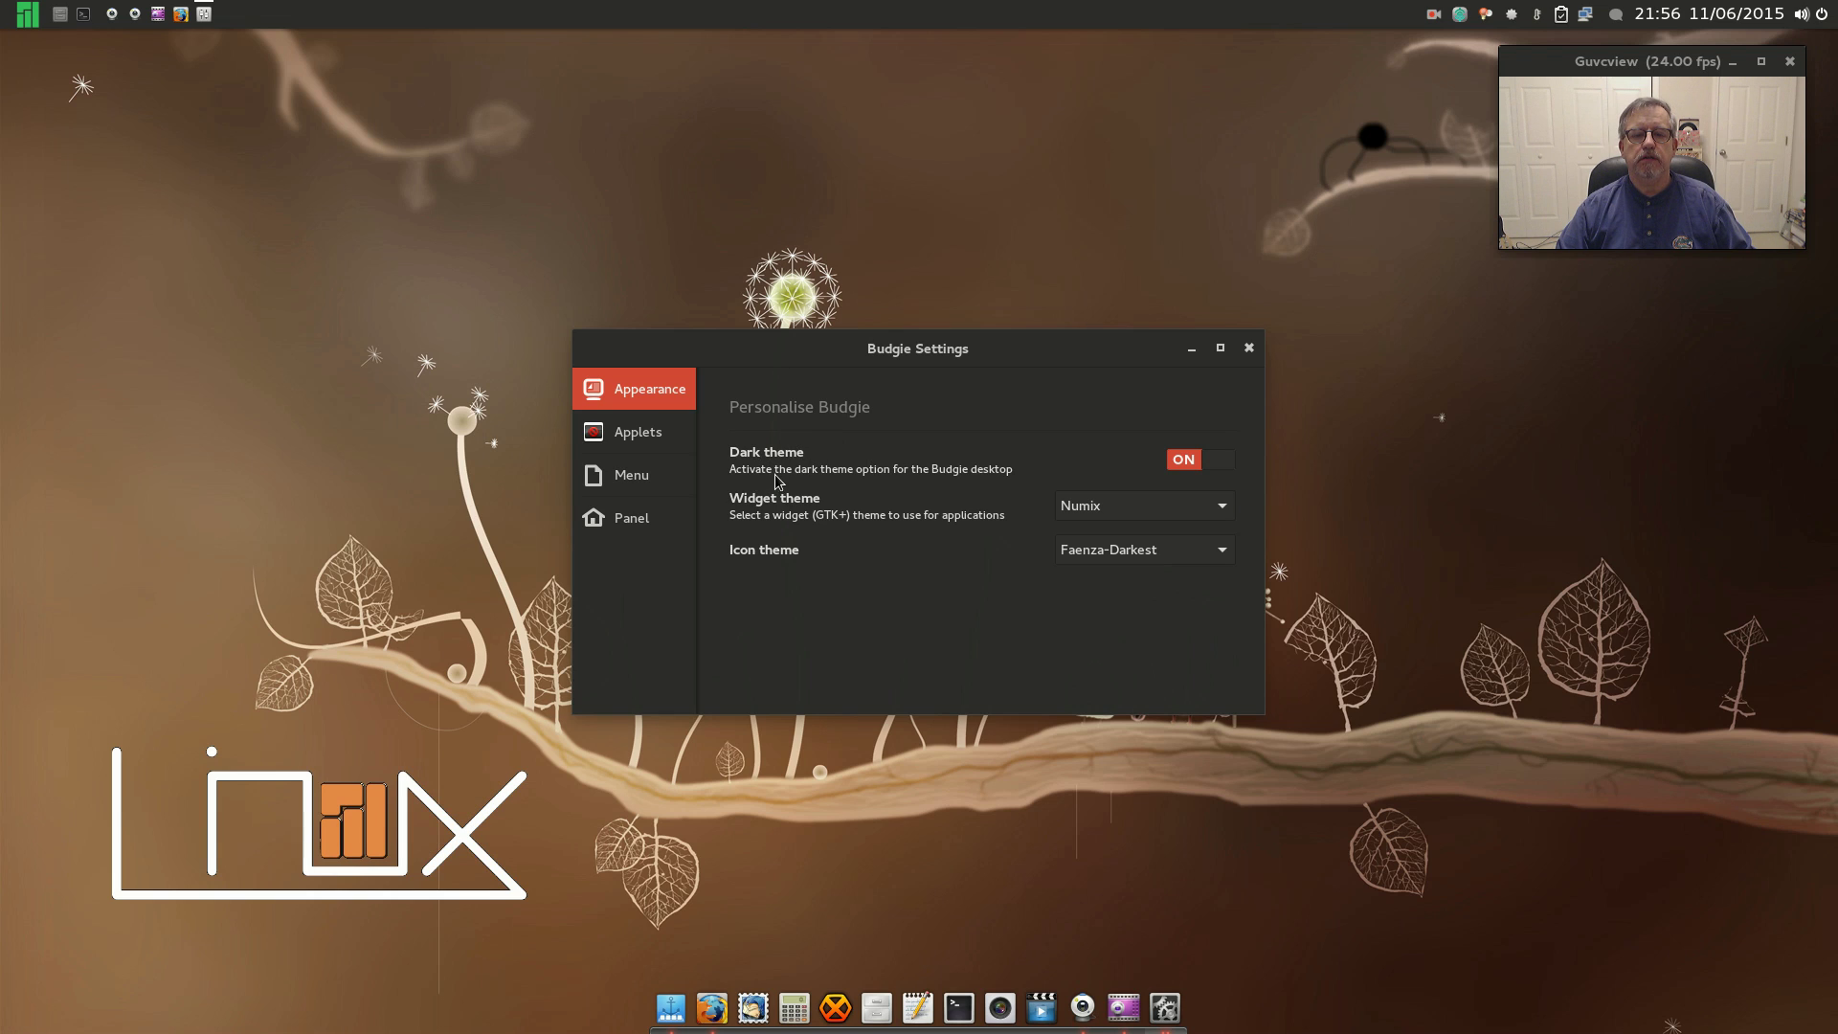
click(633, 516)
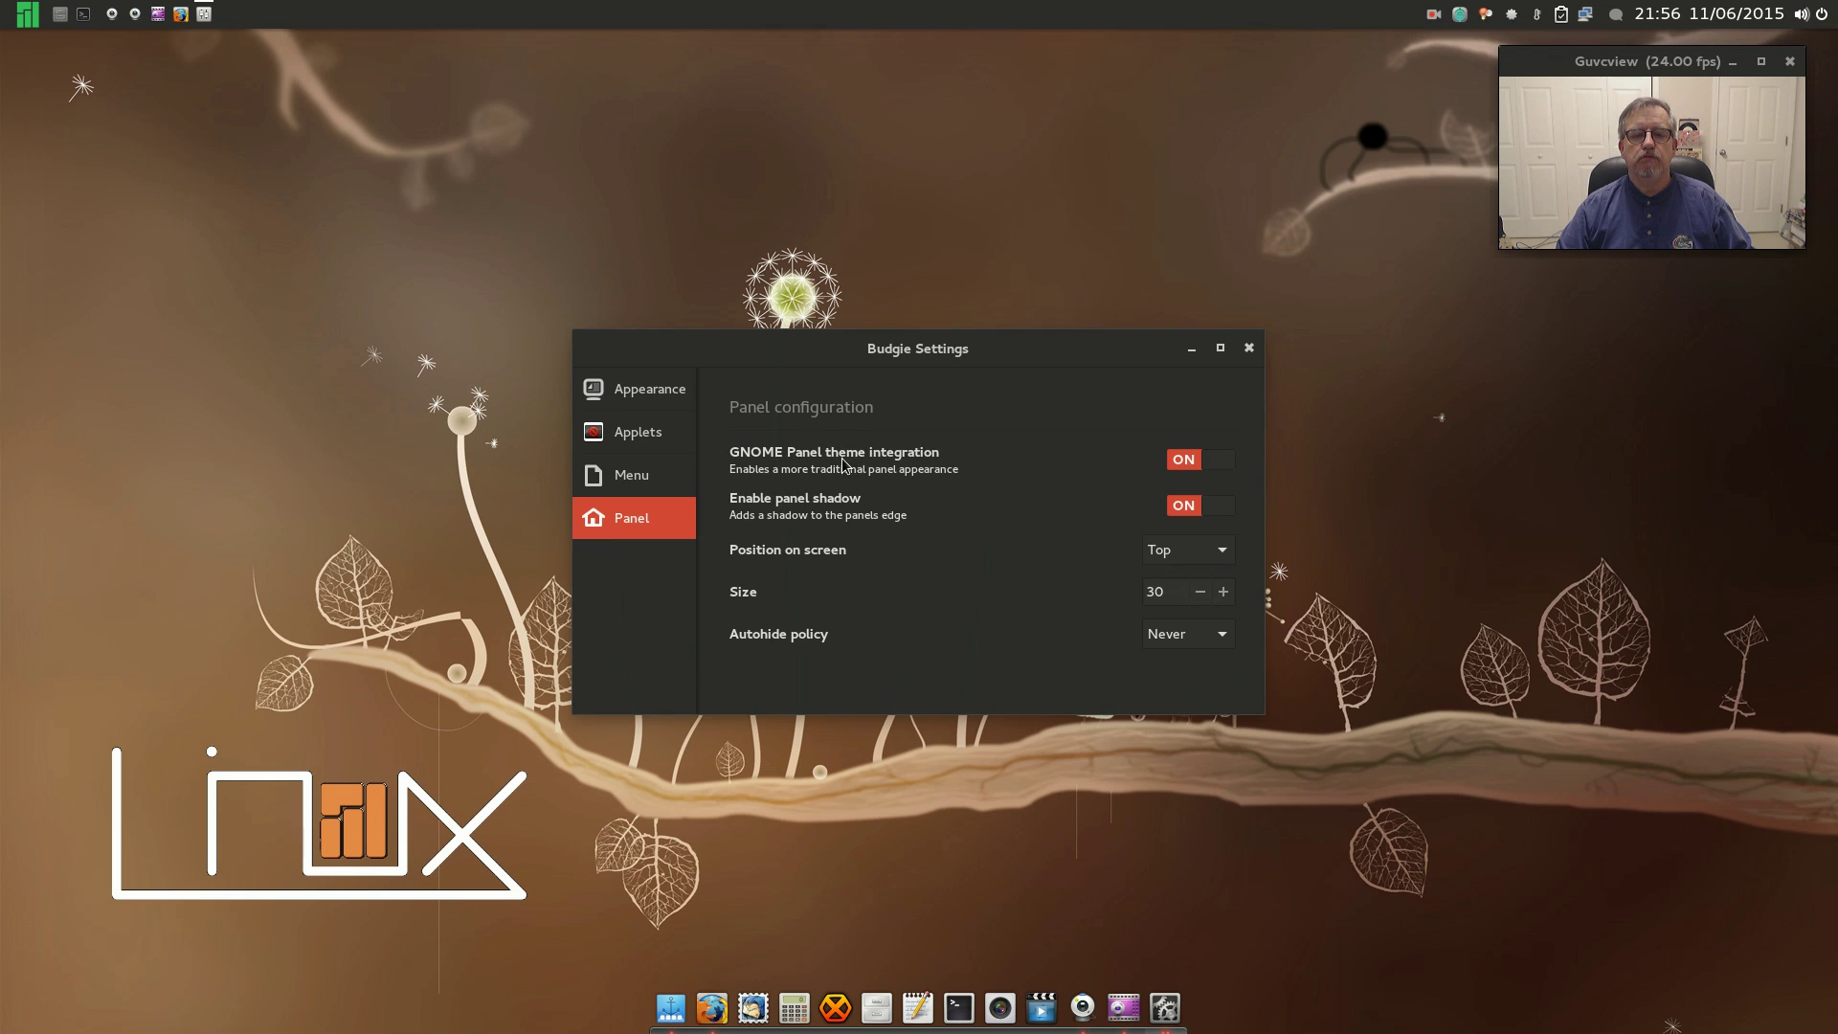
Switch GNOME Panel theme integration and panel shadow off, back on, then view Menu settings
click(1220, 466)
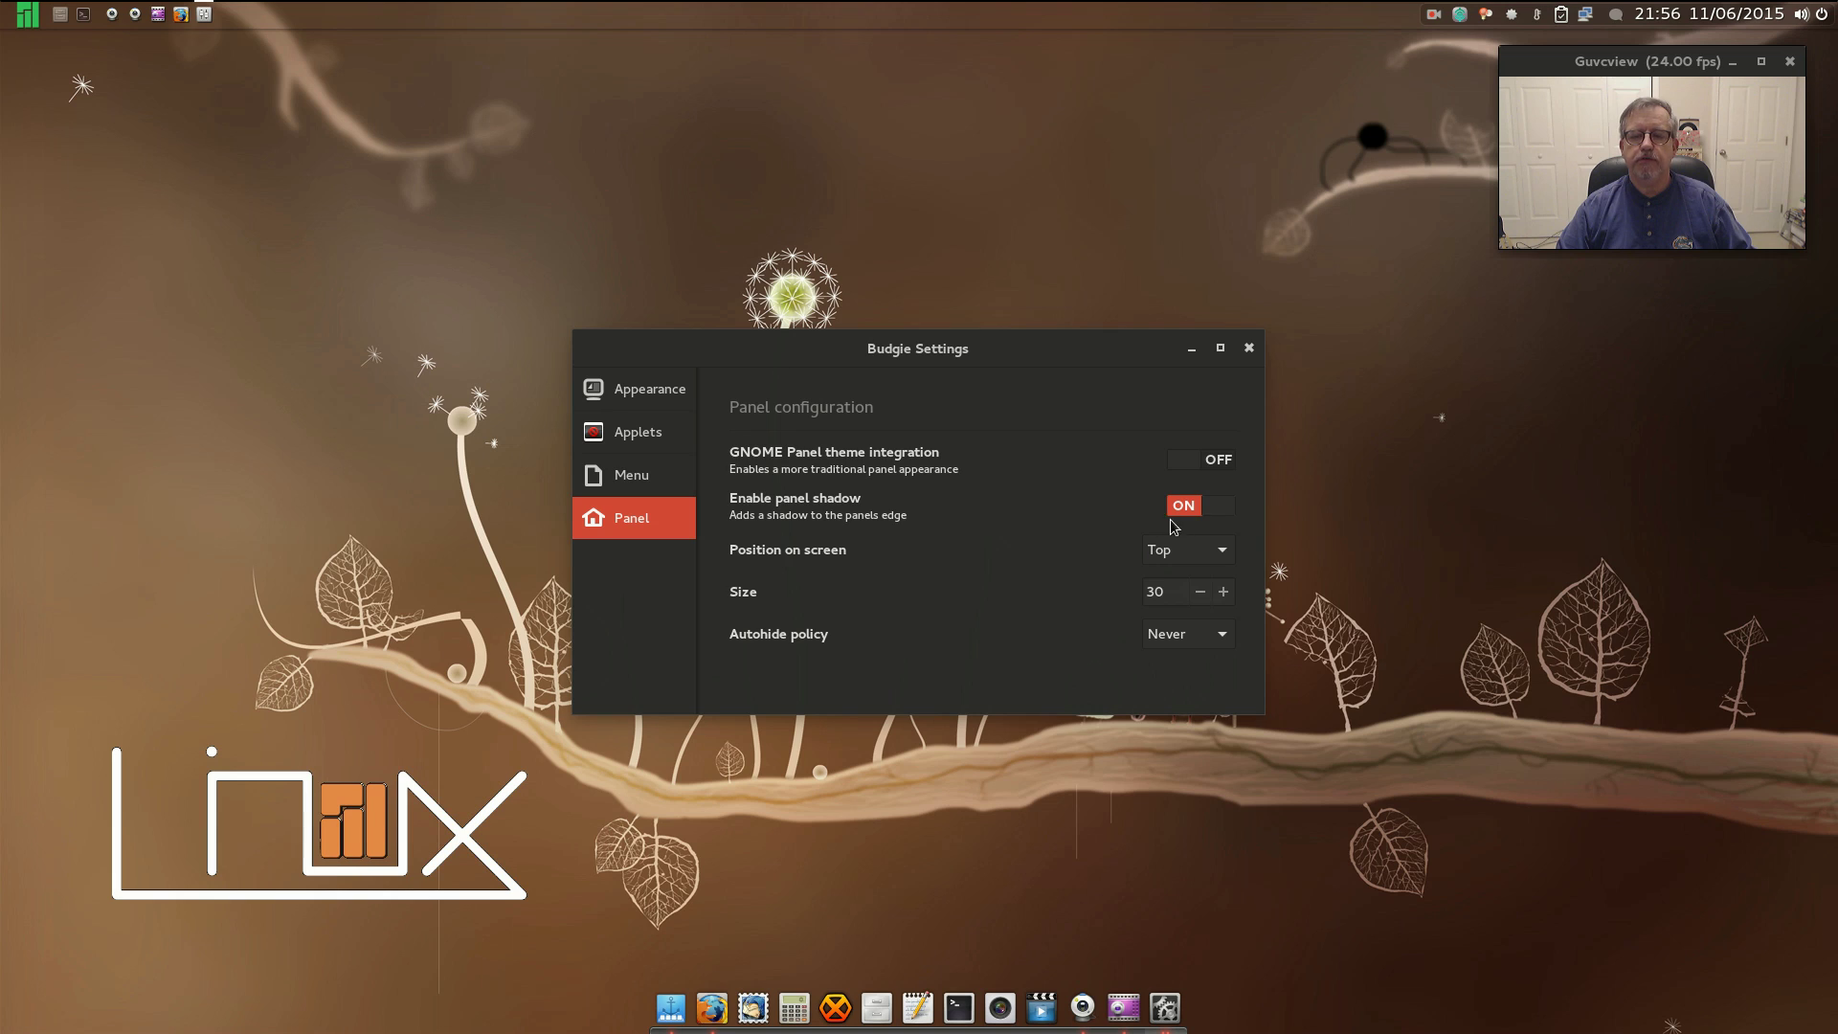
click(1218, 518)
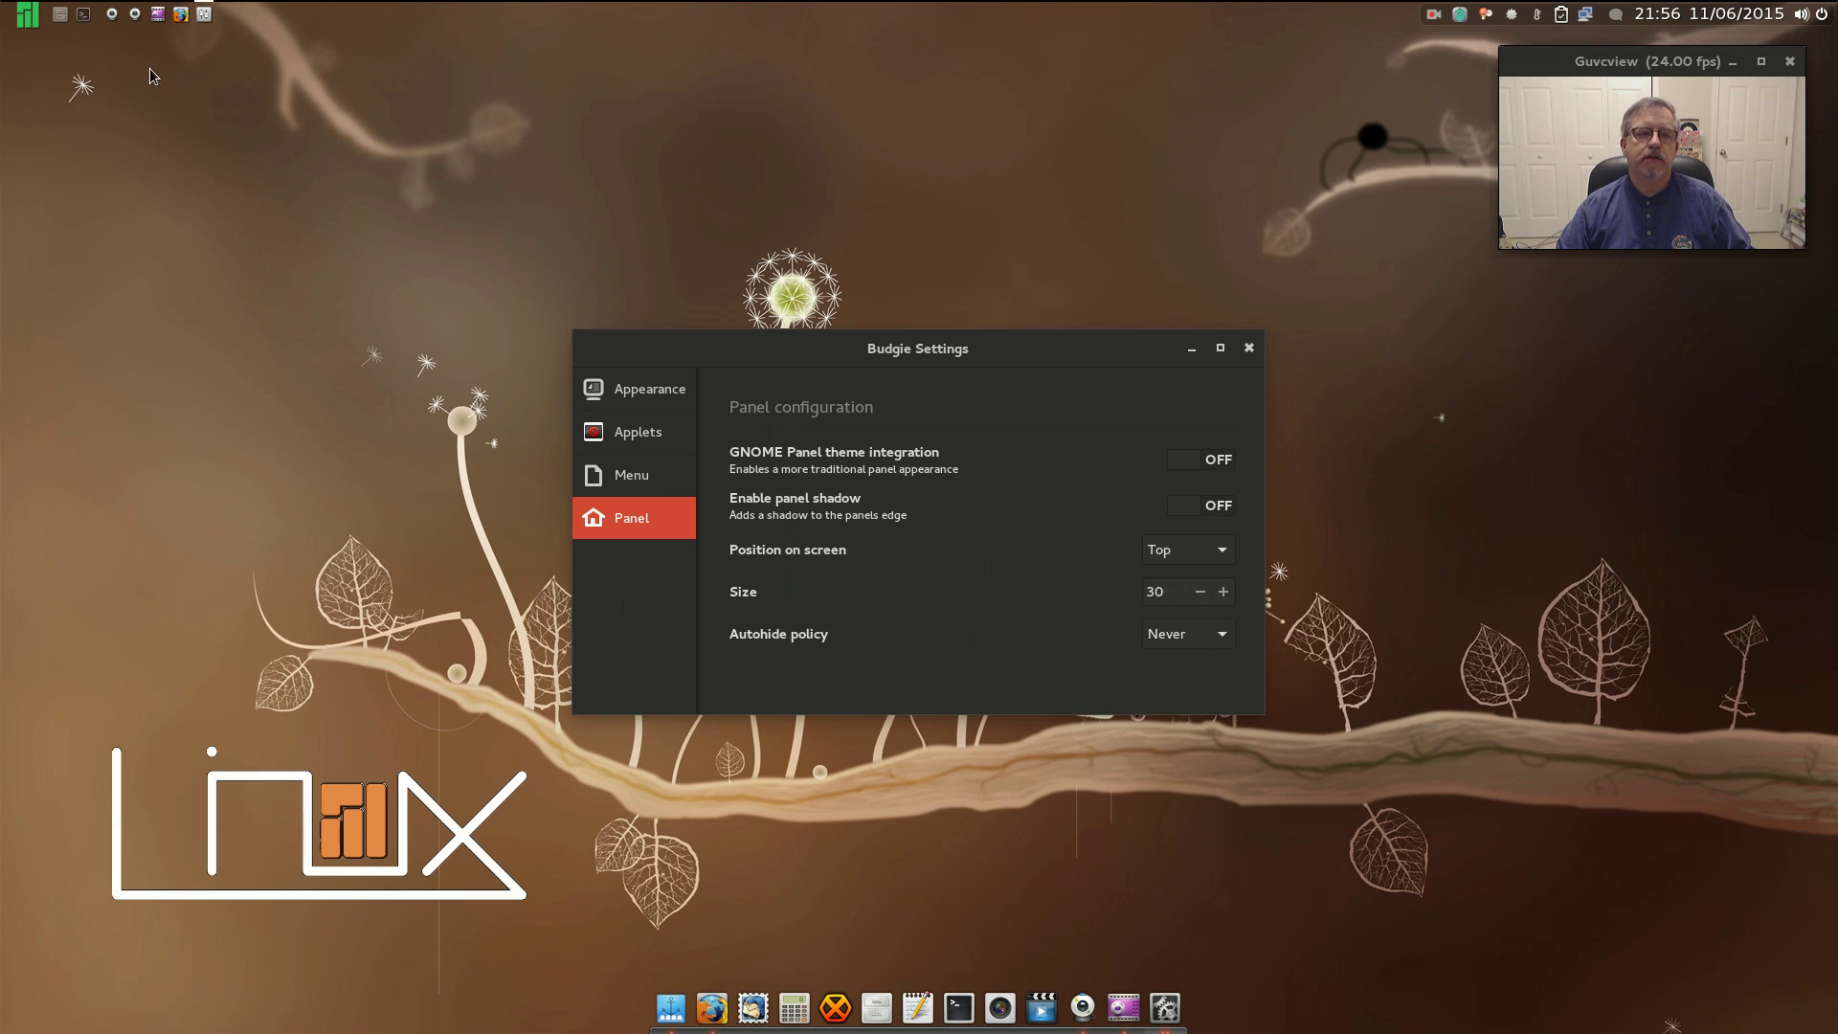
click(1184, 461)
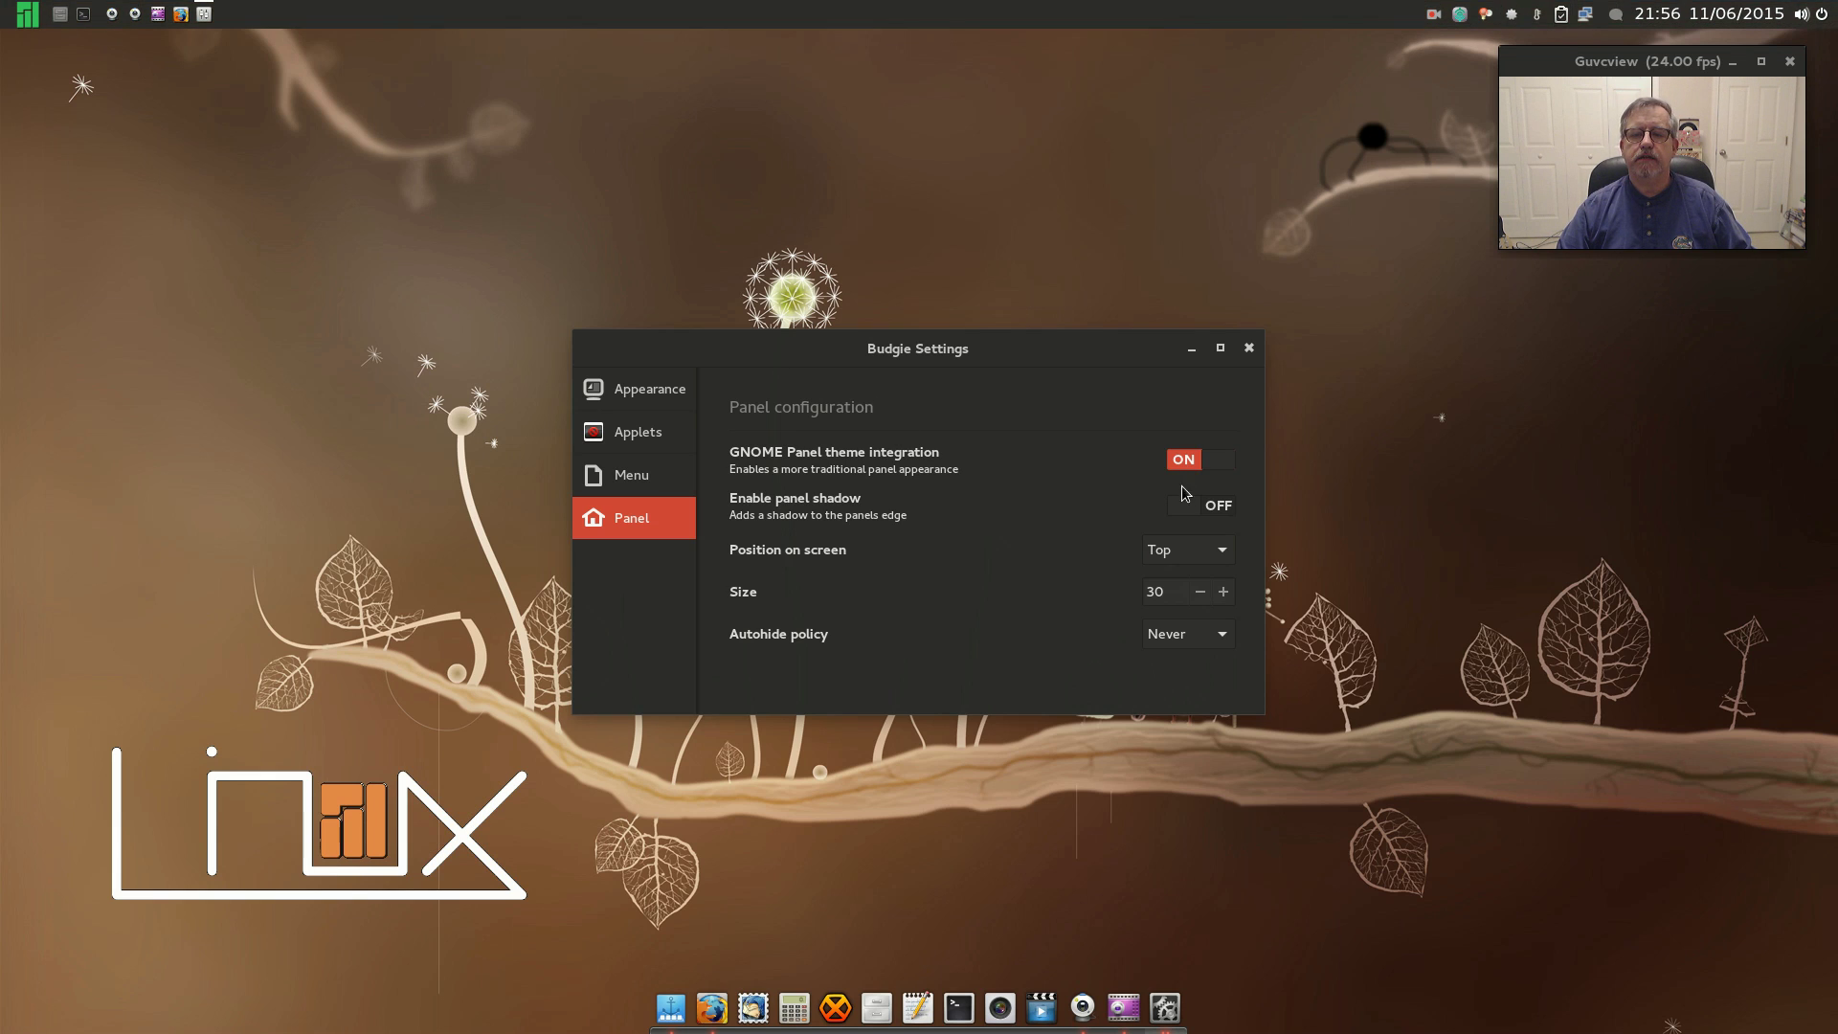
click(1192, 510)
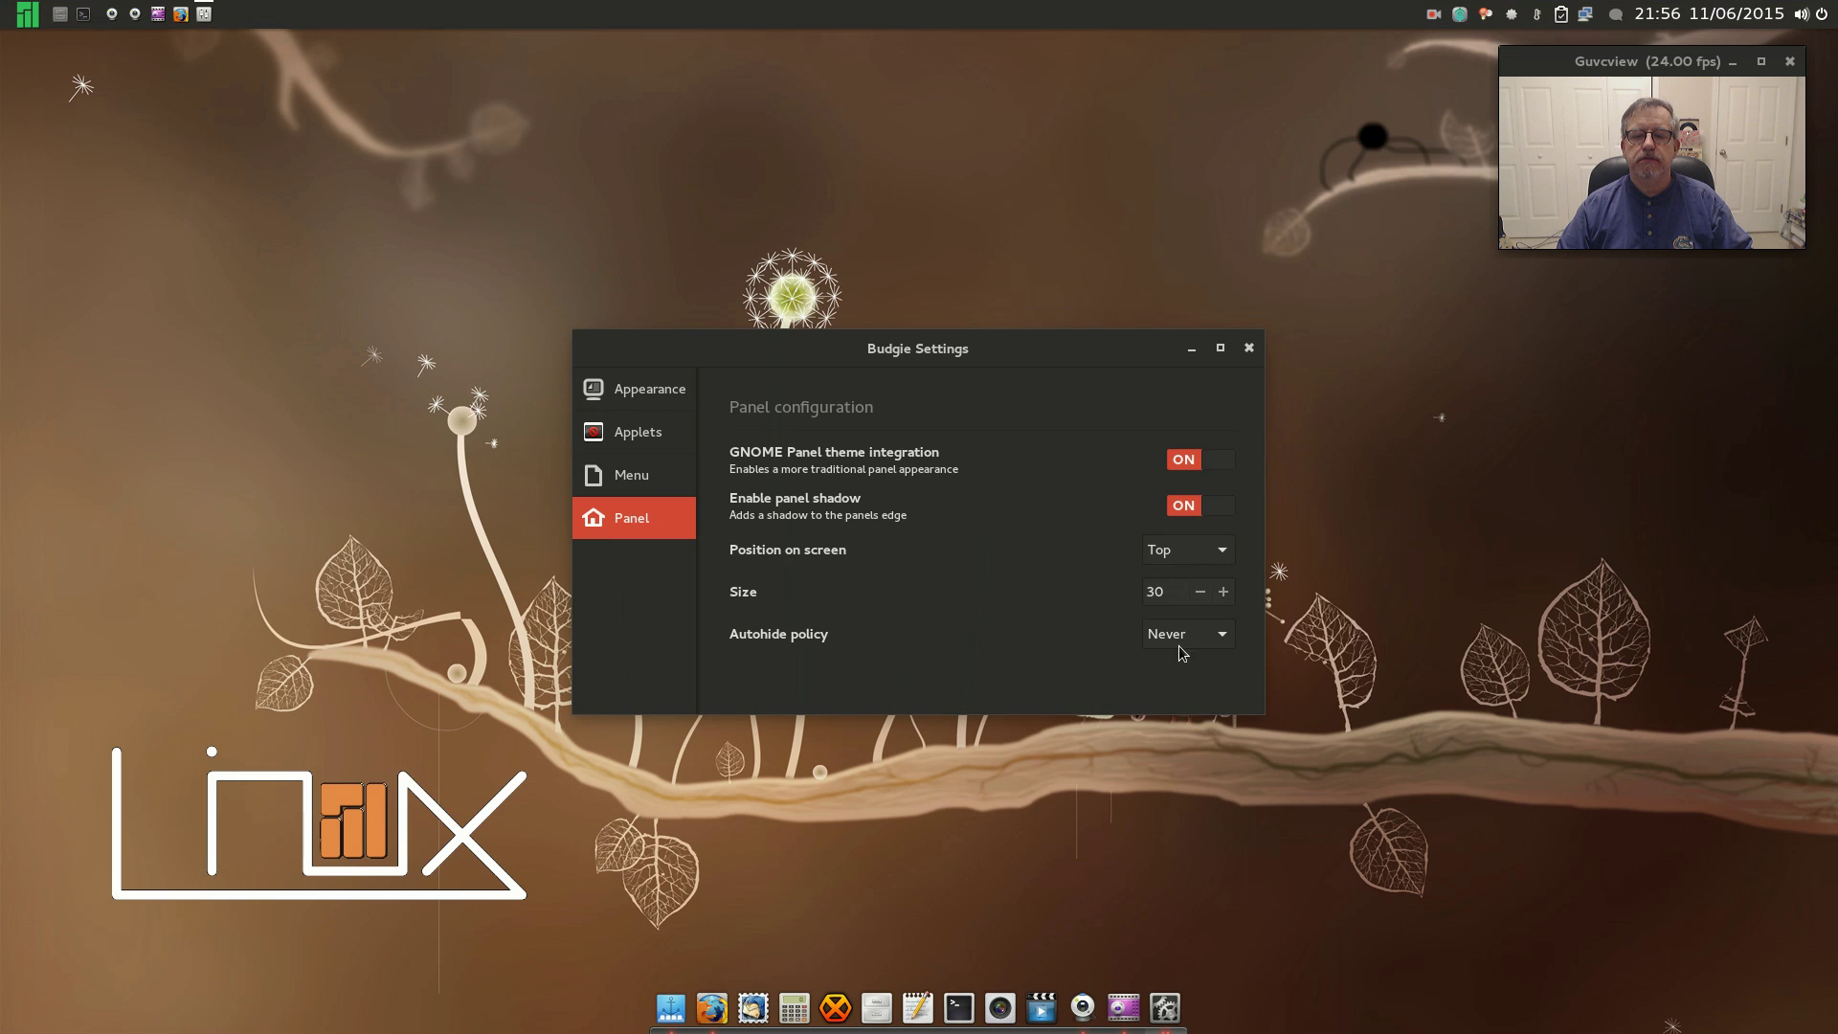
click(620, 483)
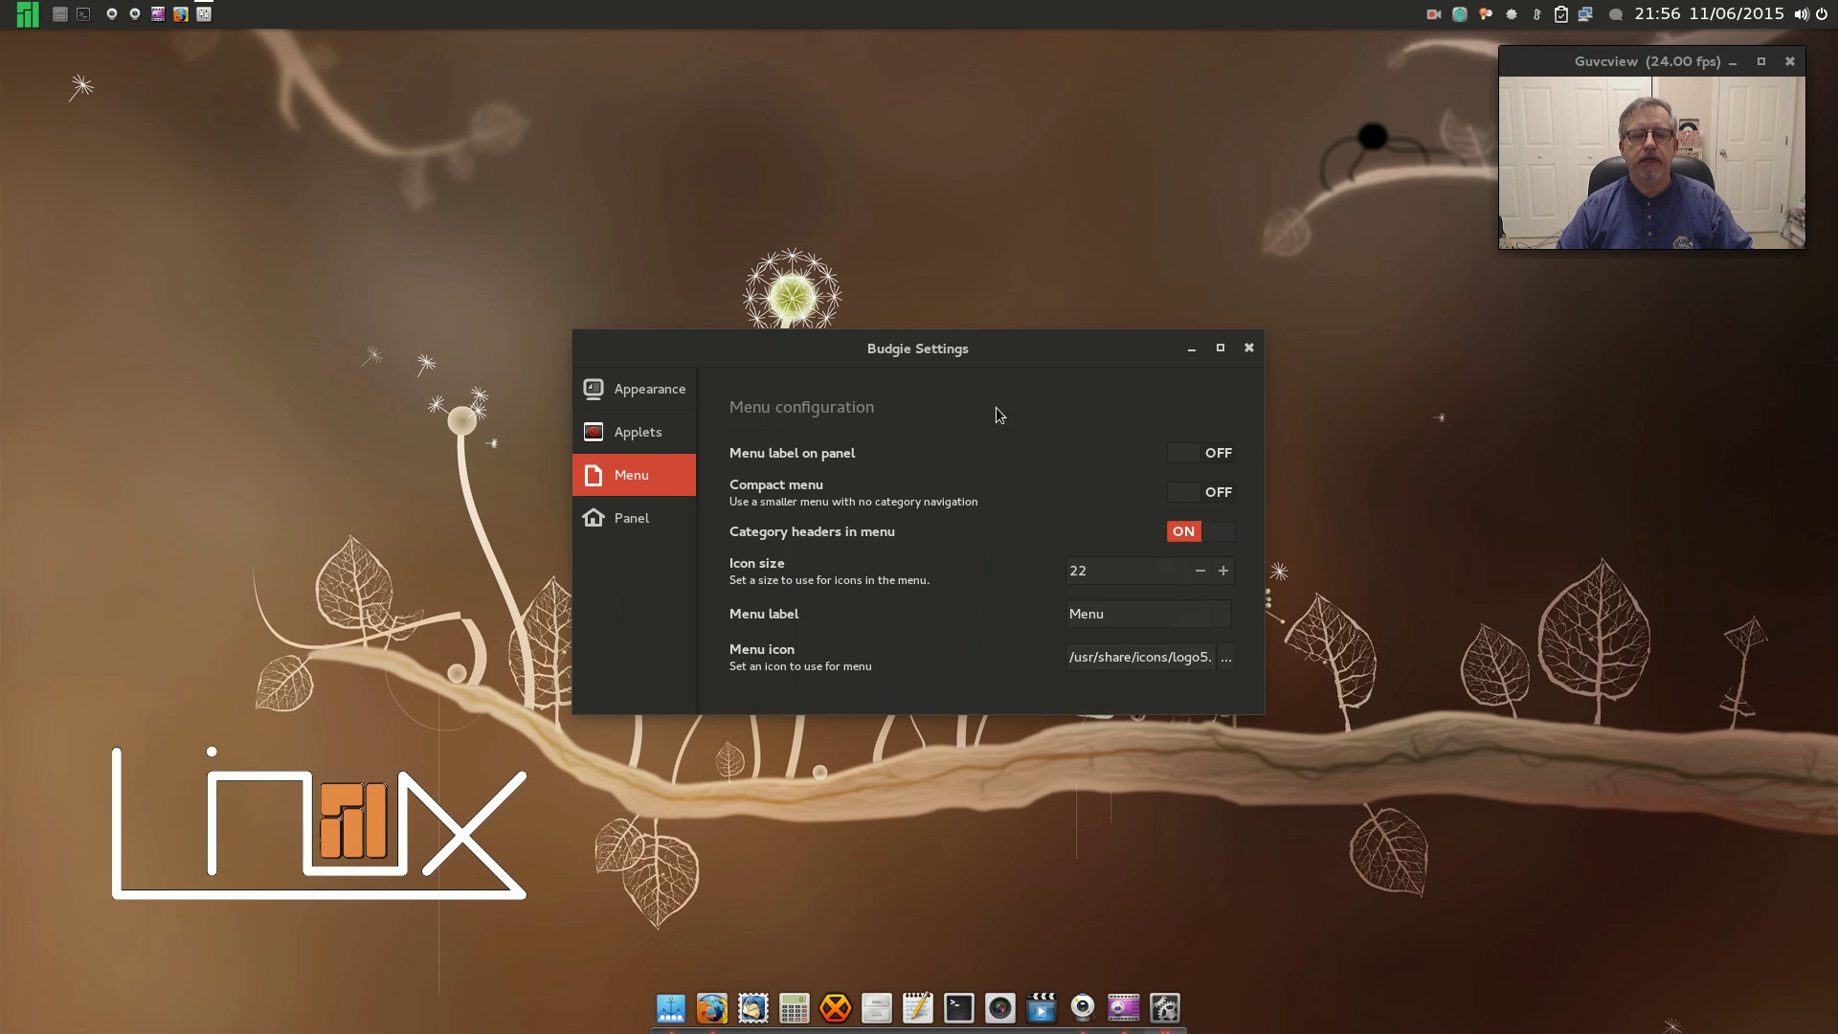
Turn Compact menu on, preview the application menu, then turn Compact menu off
click(1183, 492)
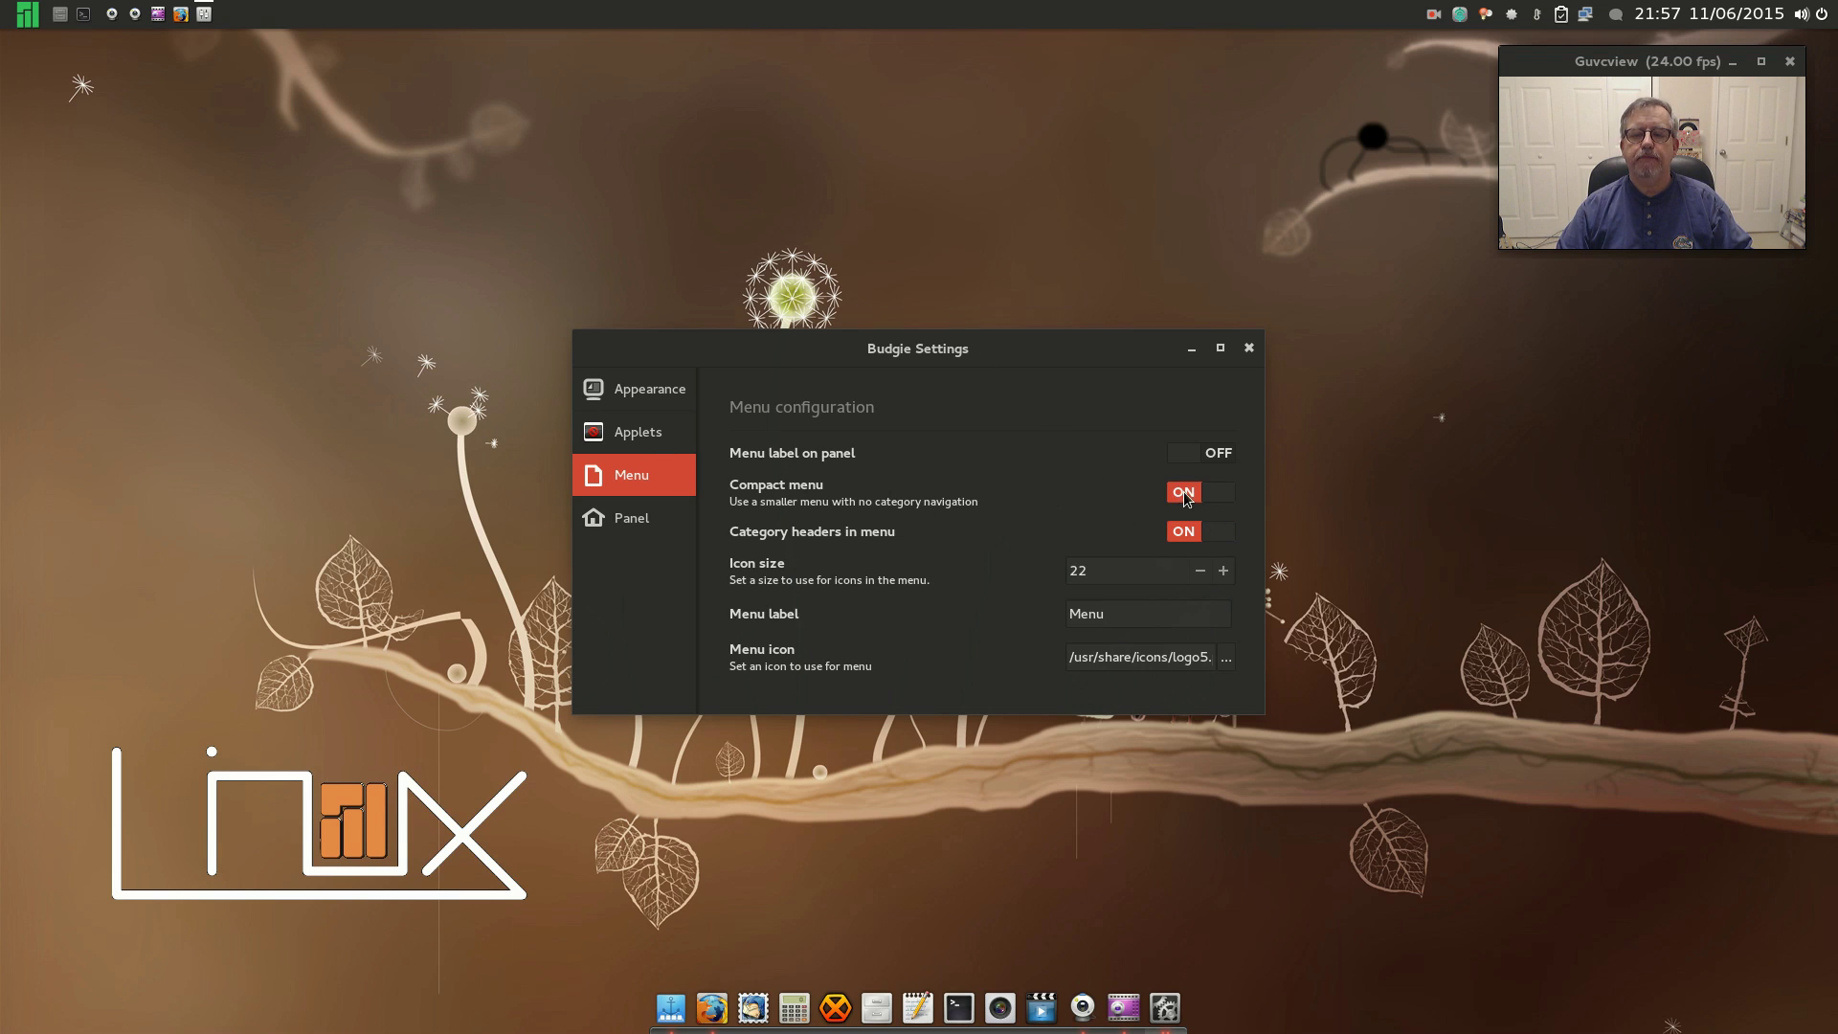
click(23, 16)
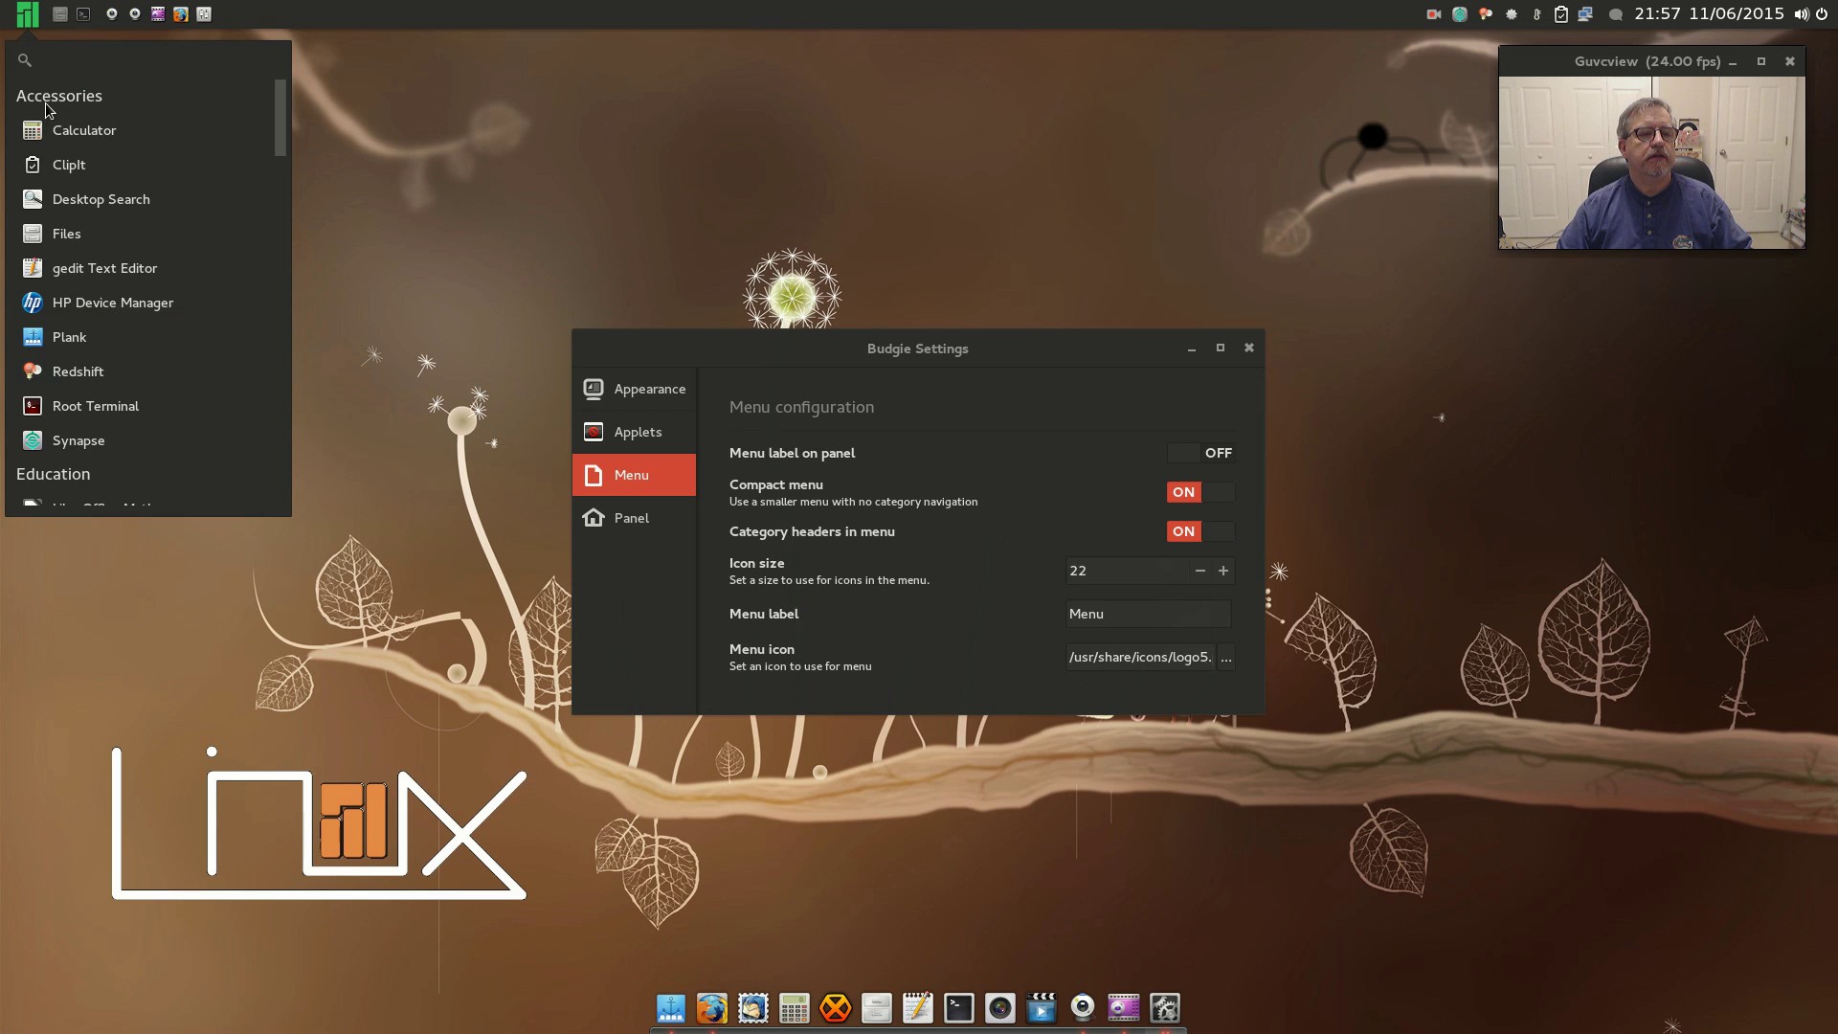
mouse_move(278, 123)
mouse_down()
mouse_move(284, 490)
mouse_move(275, 116)
mouse_up()
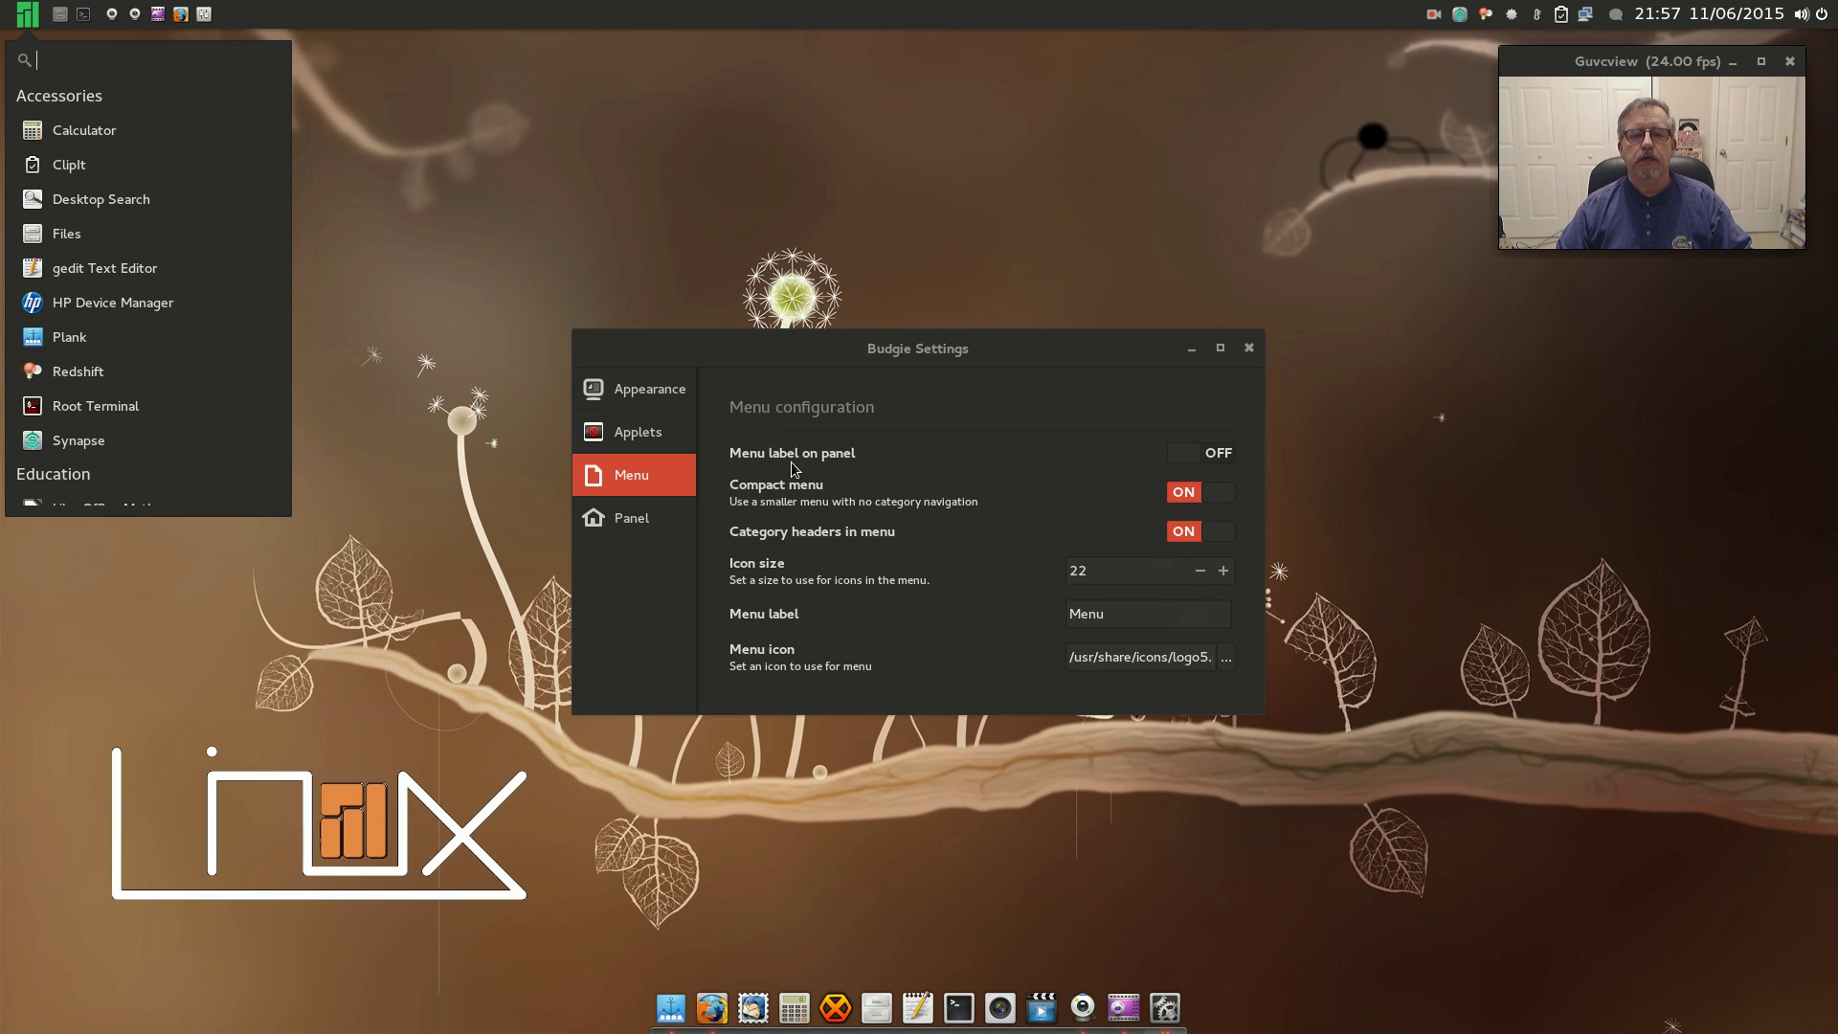
click(1214, 497)
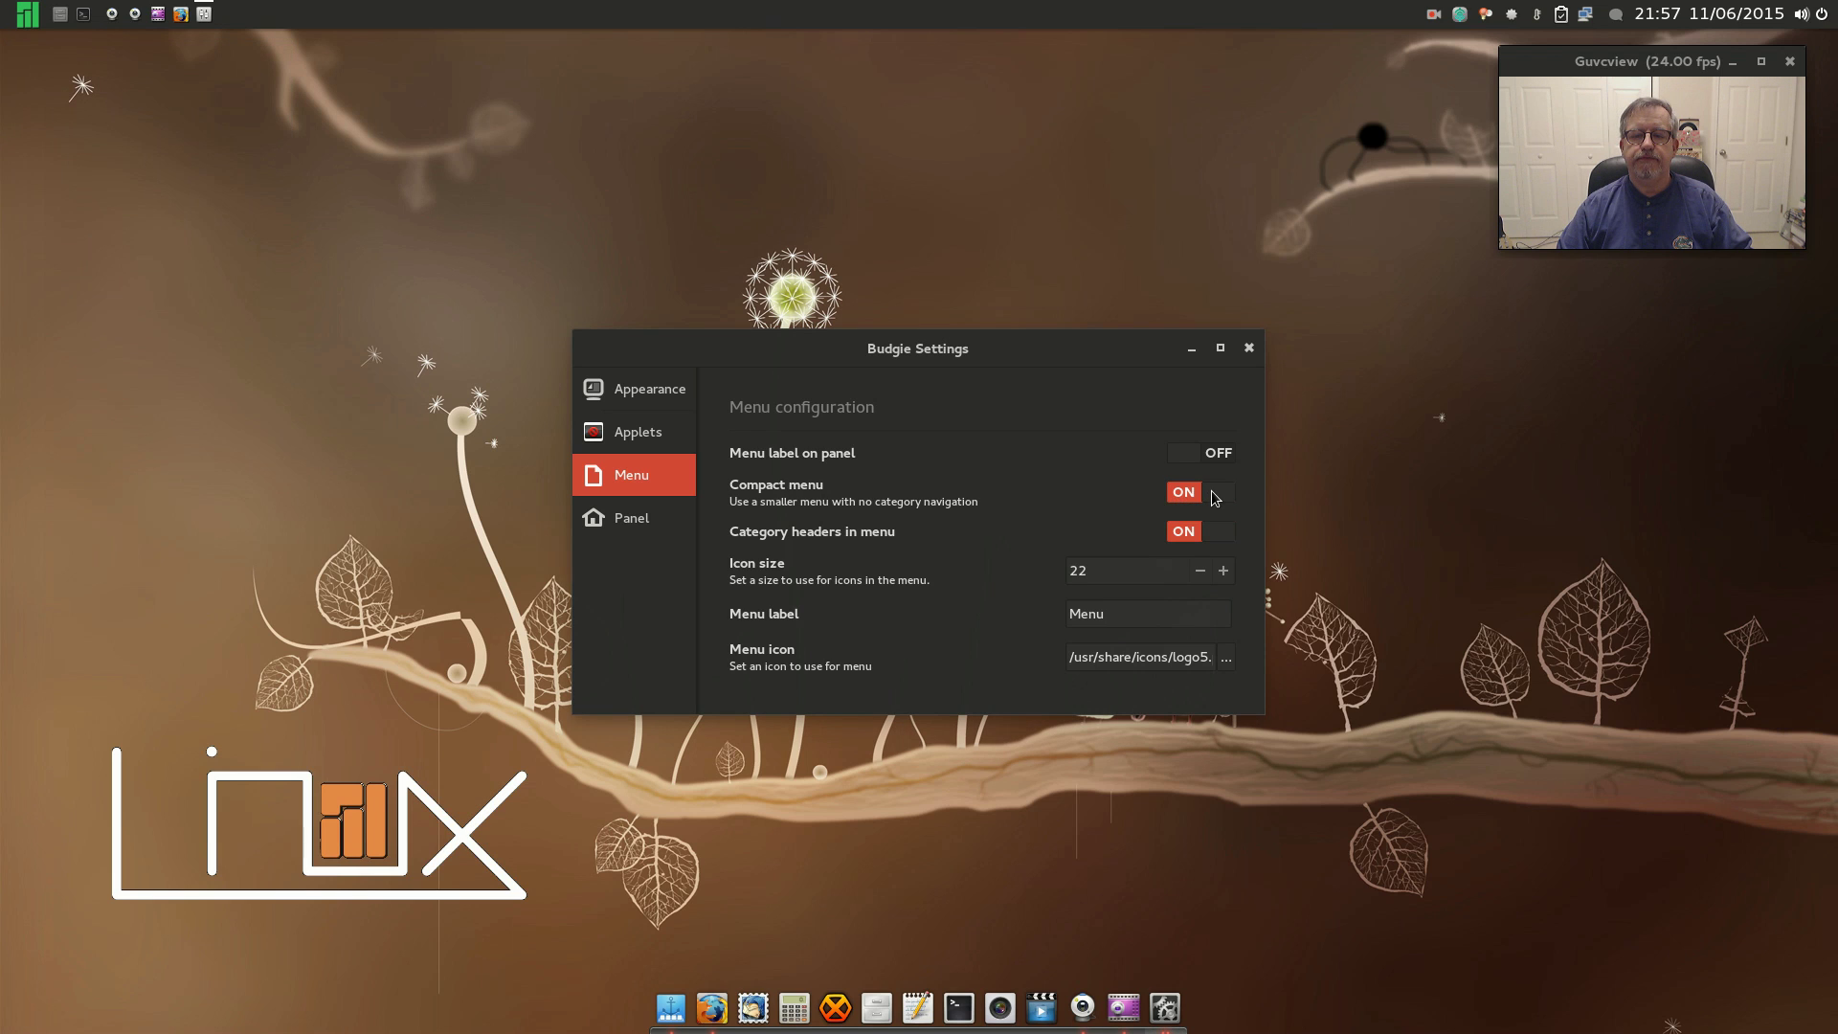
click(1214, 497)
Browse the menu's Accessories, Education, Graphics, Internet, Programming and Sound & Video categories
click(28, 14)
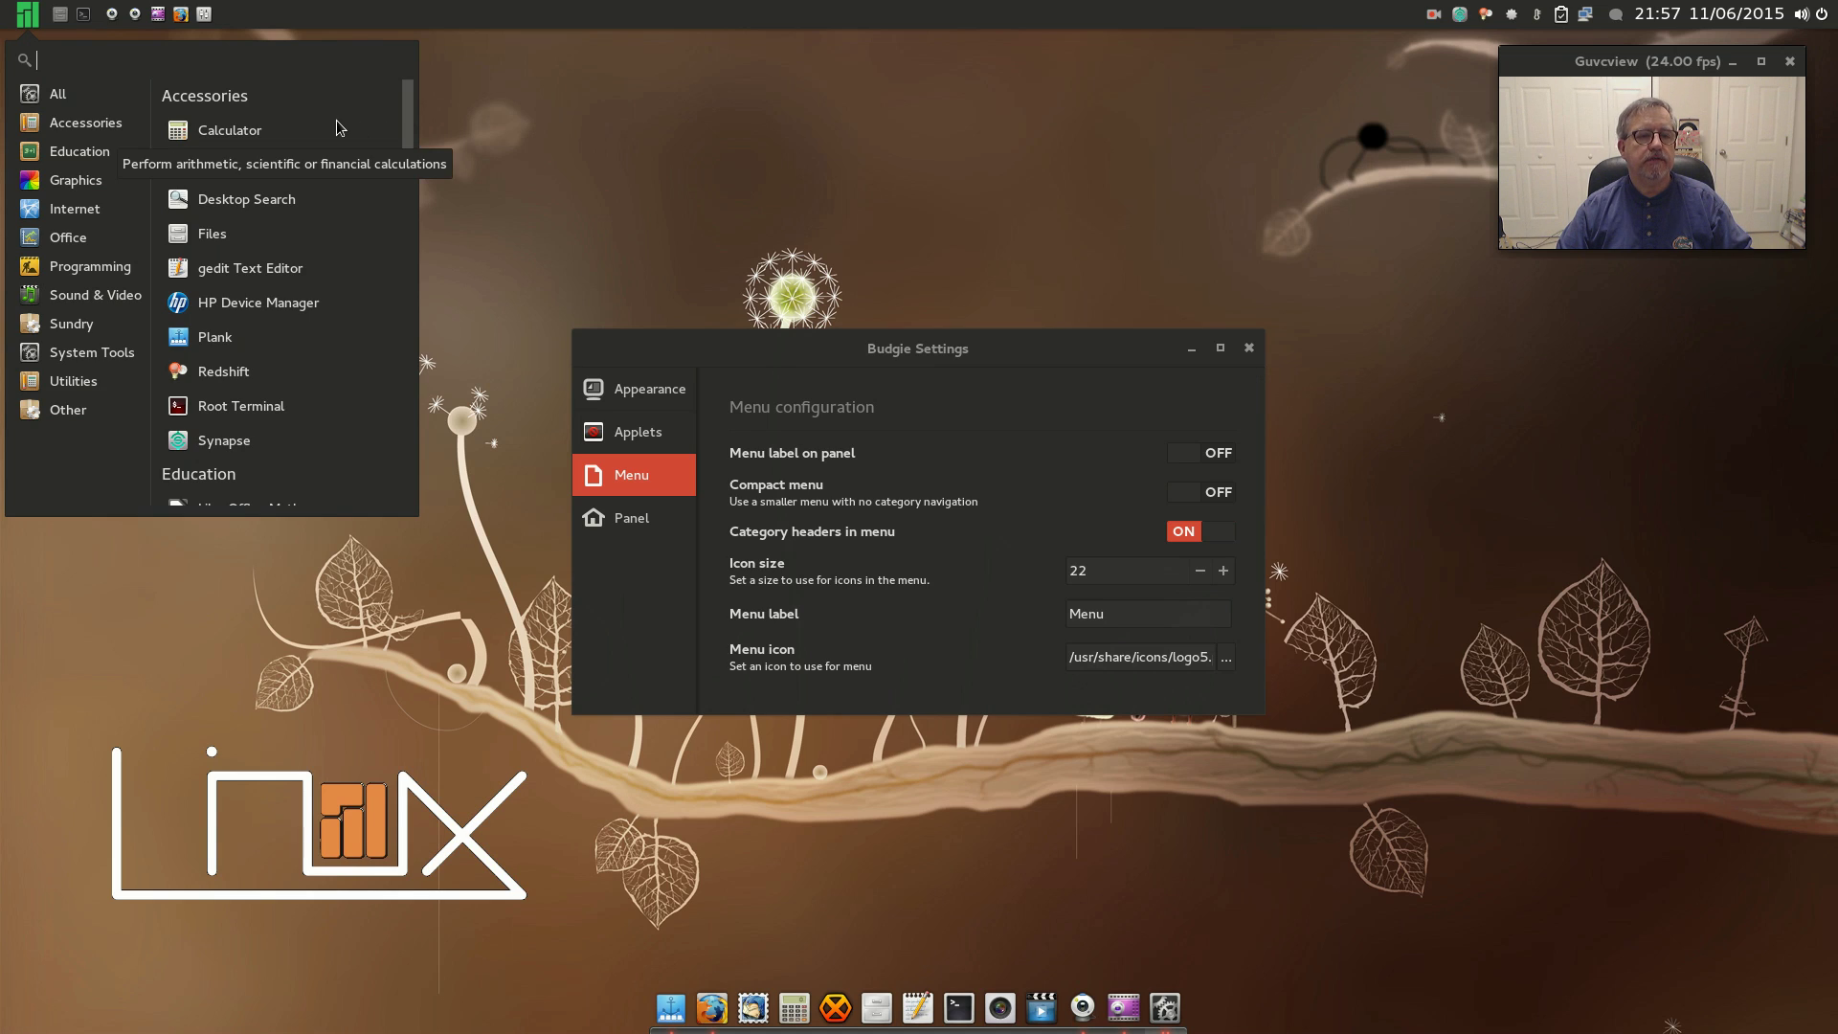
click(85, 128)
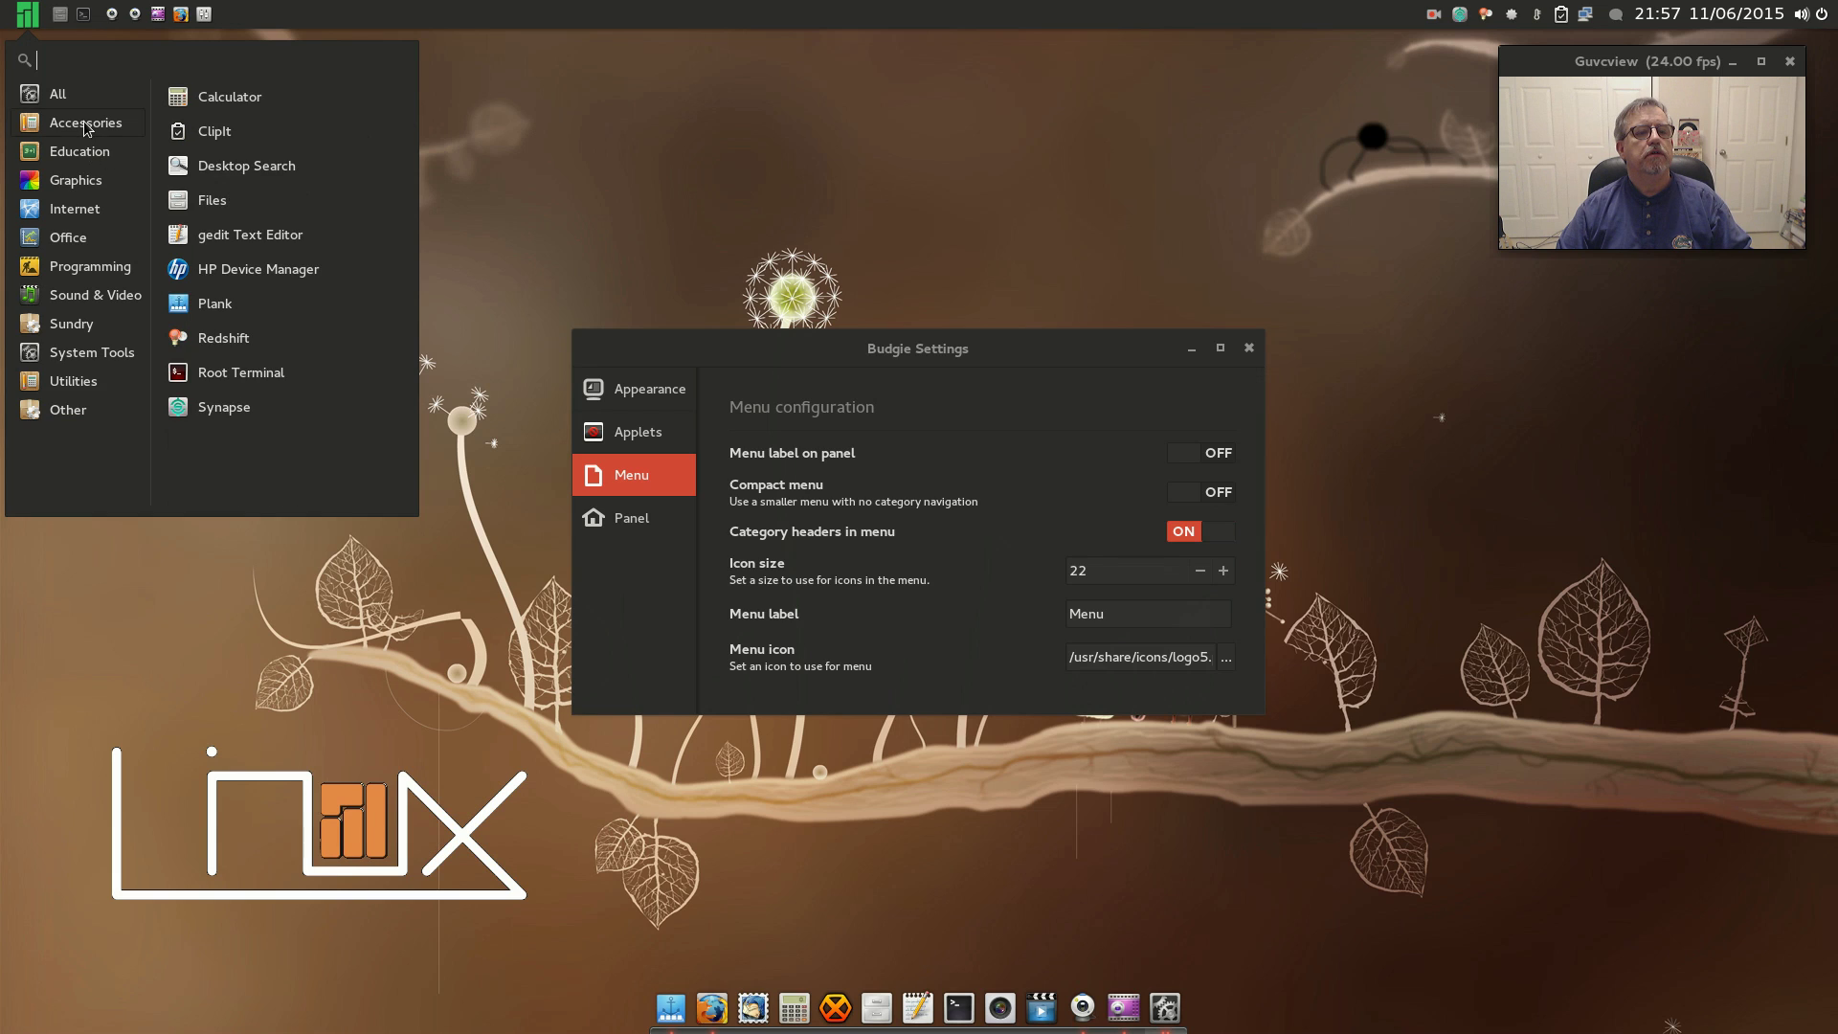
click(82, 153)
click(76, 185)
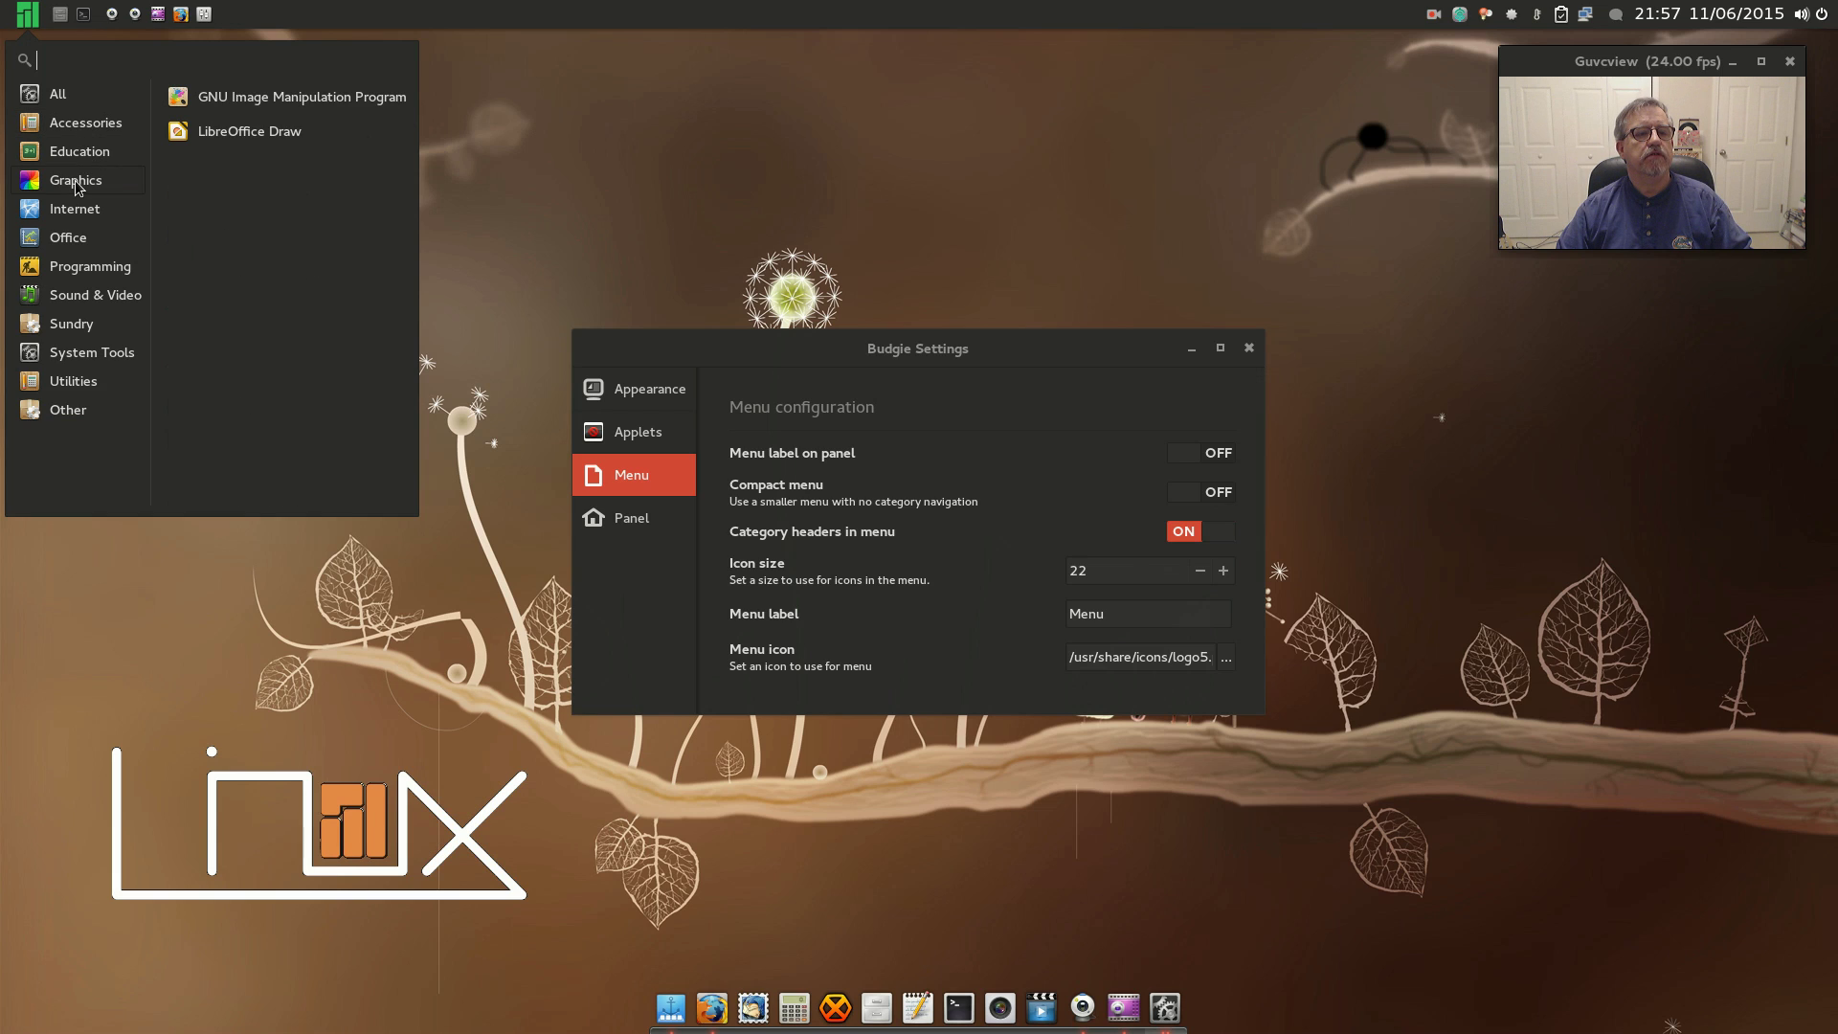
click(79, 213)
click(78, 270)
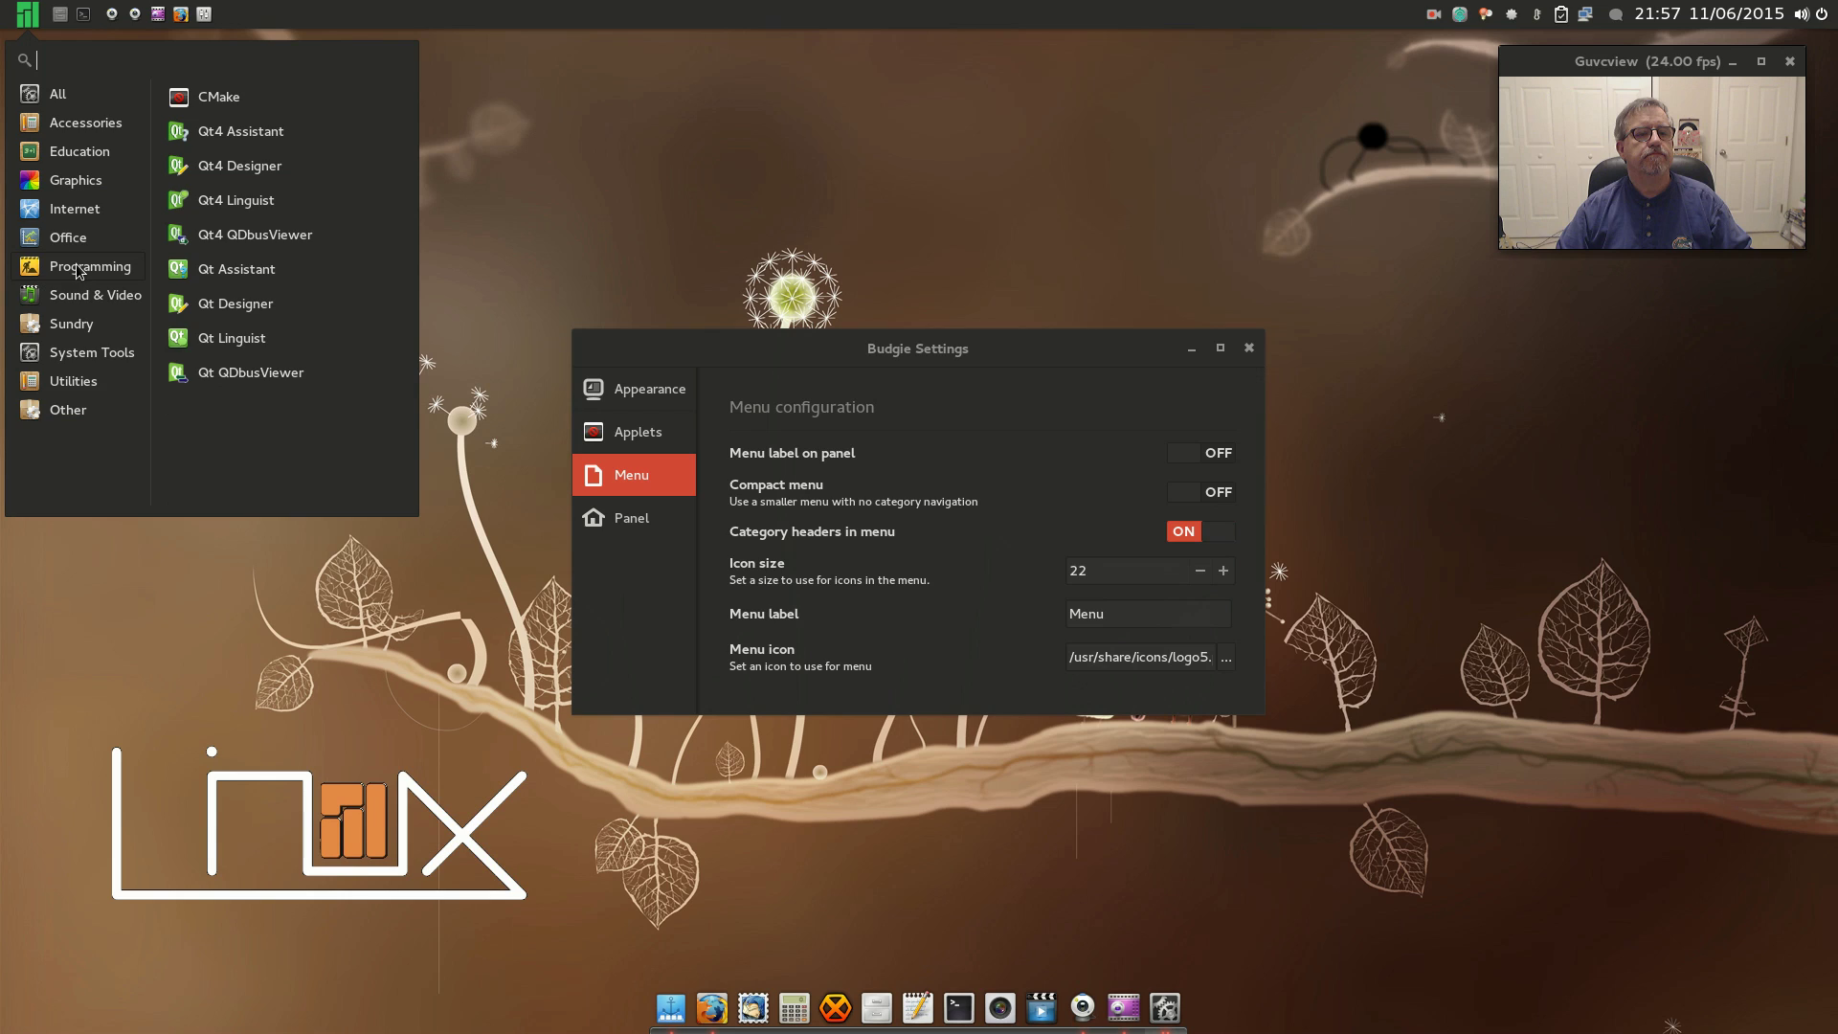
click(78, 297)
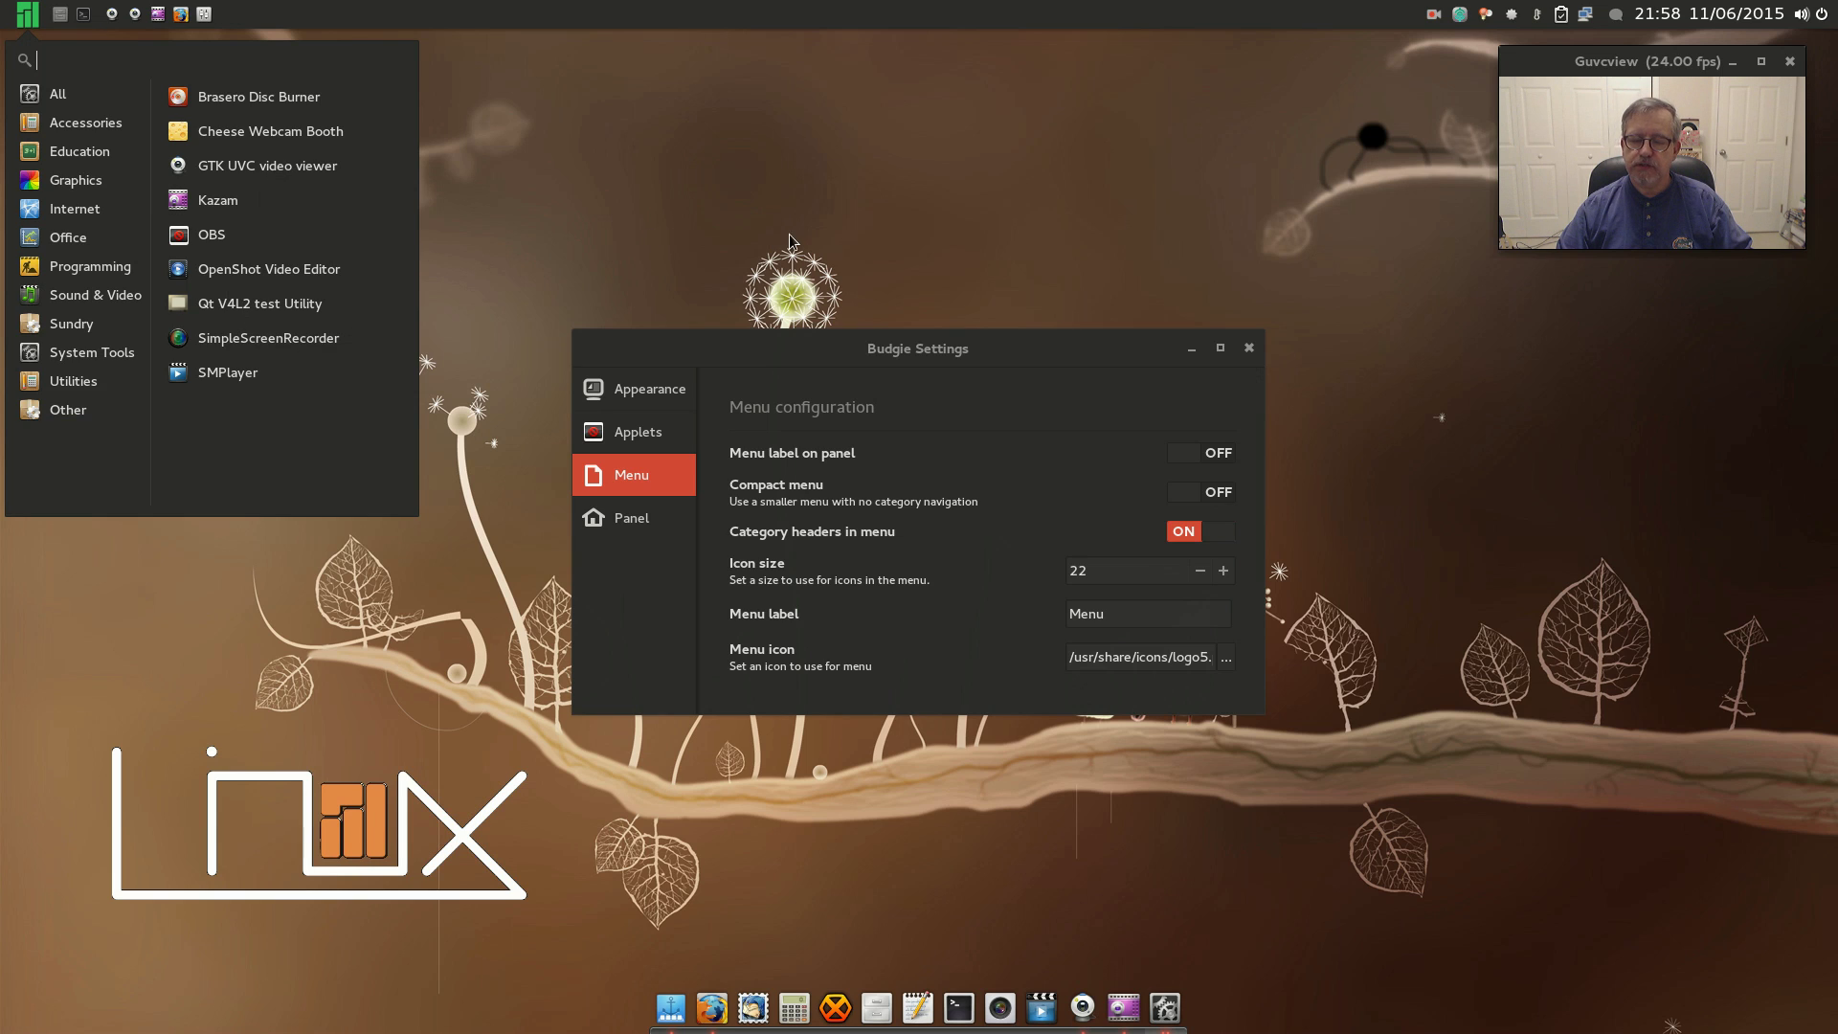
Browse System Tools, Sundry, Utilities and Other, then launch Settings from System Tools
click(95, 356)
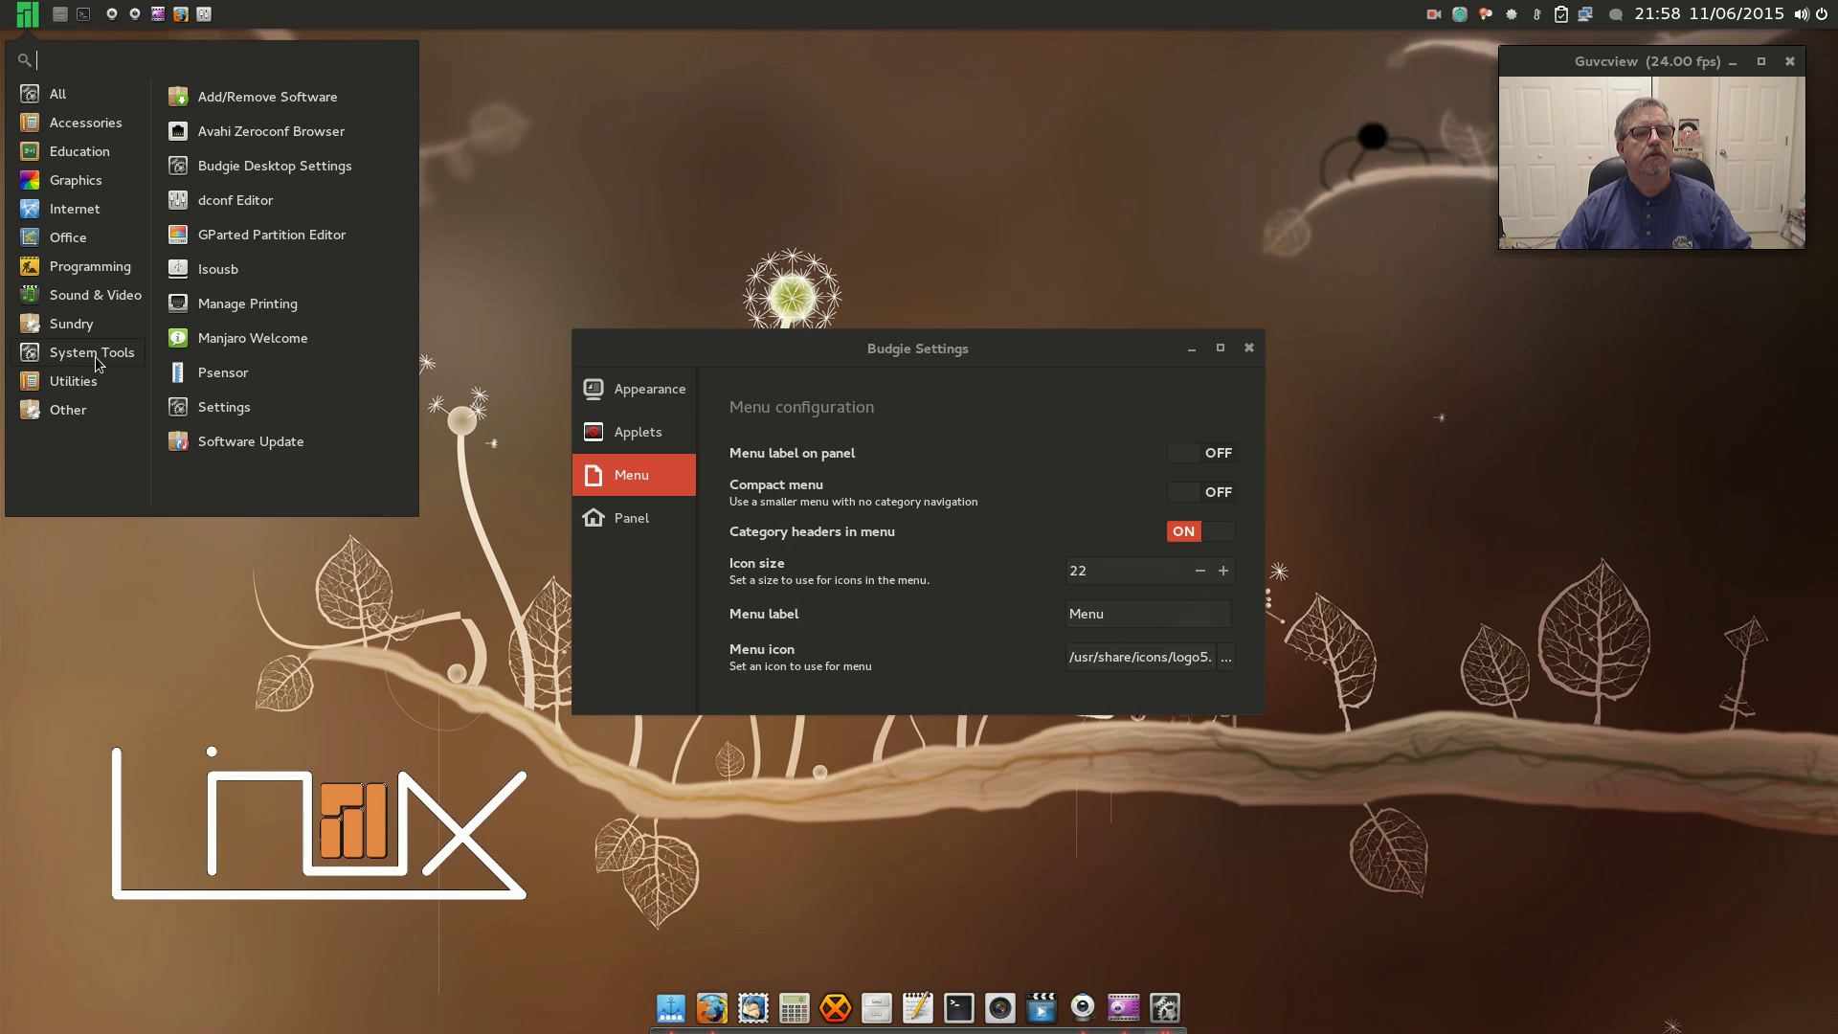
click(83, 383)
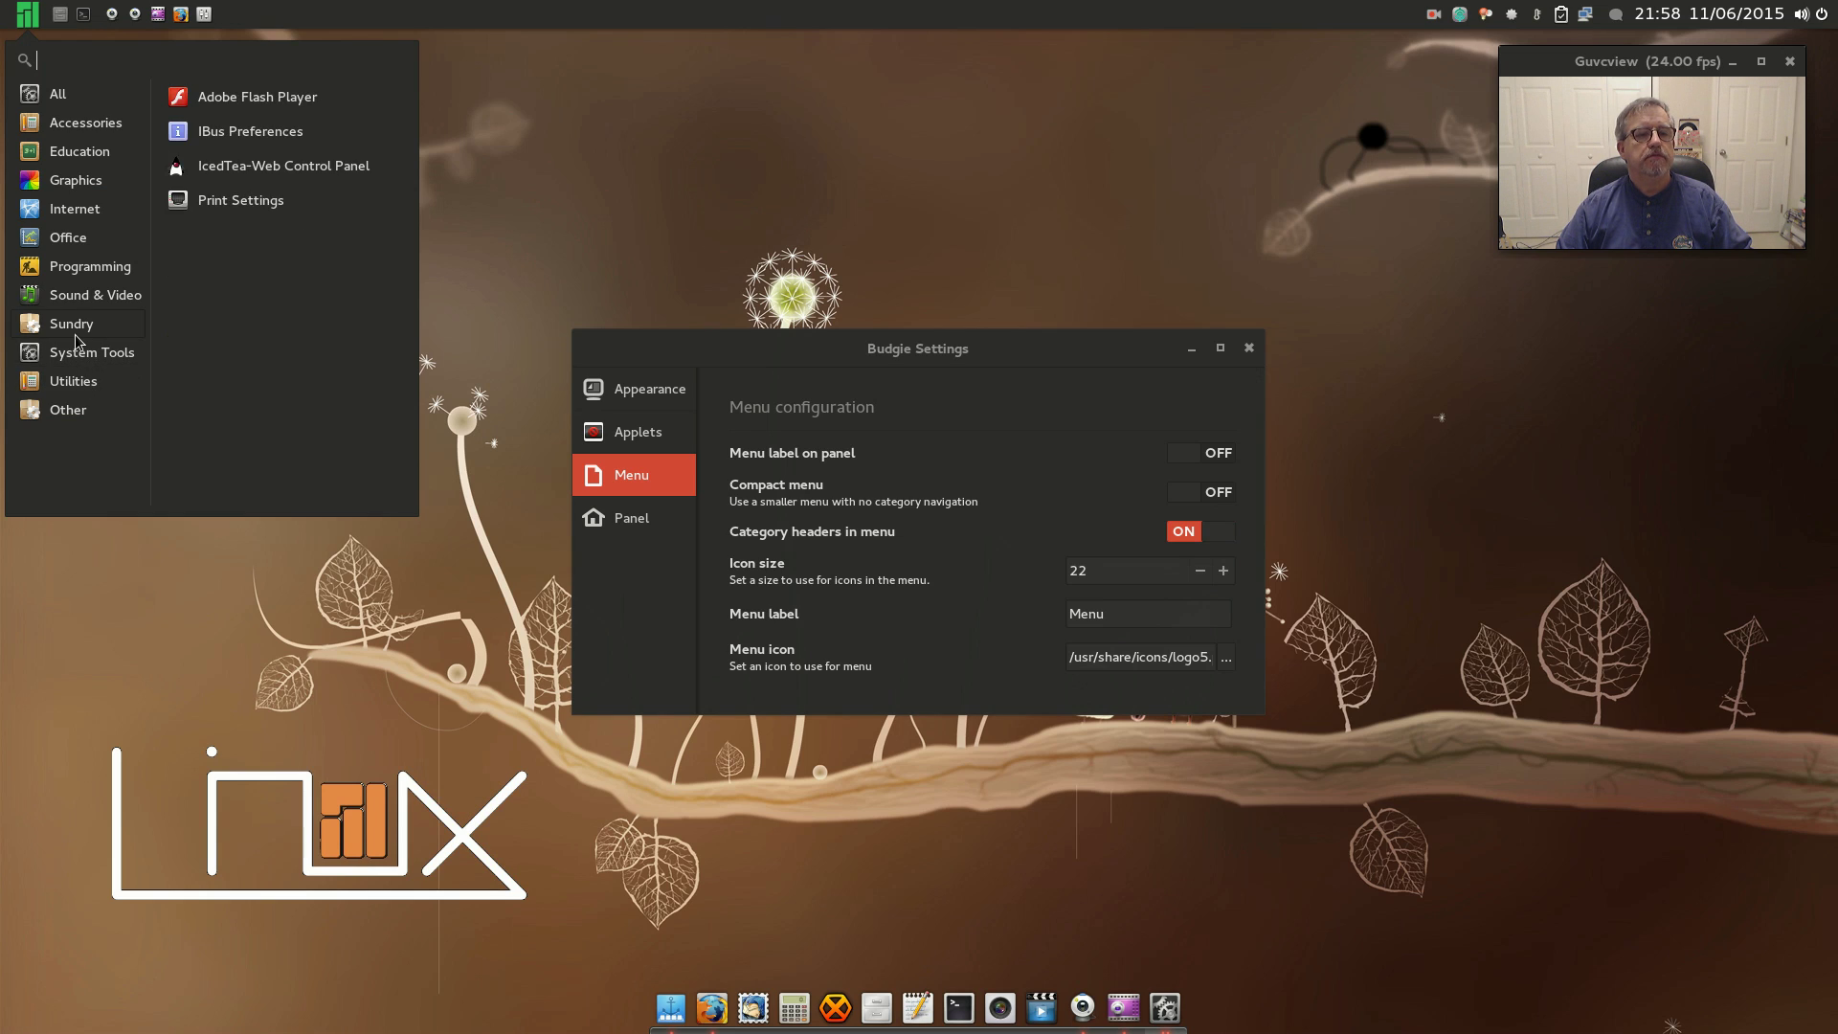
click(74, 382)
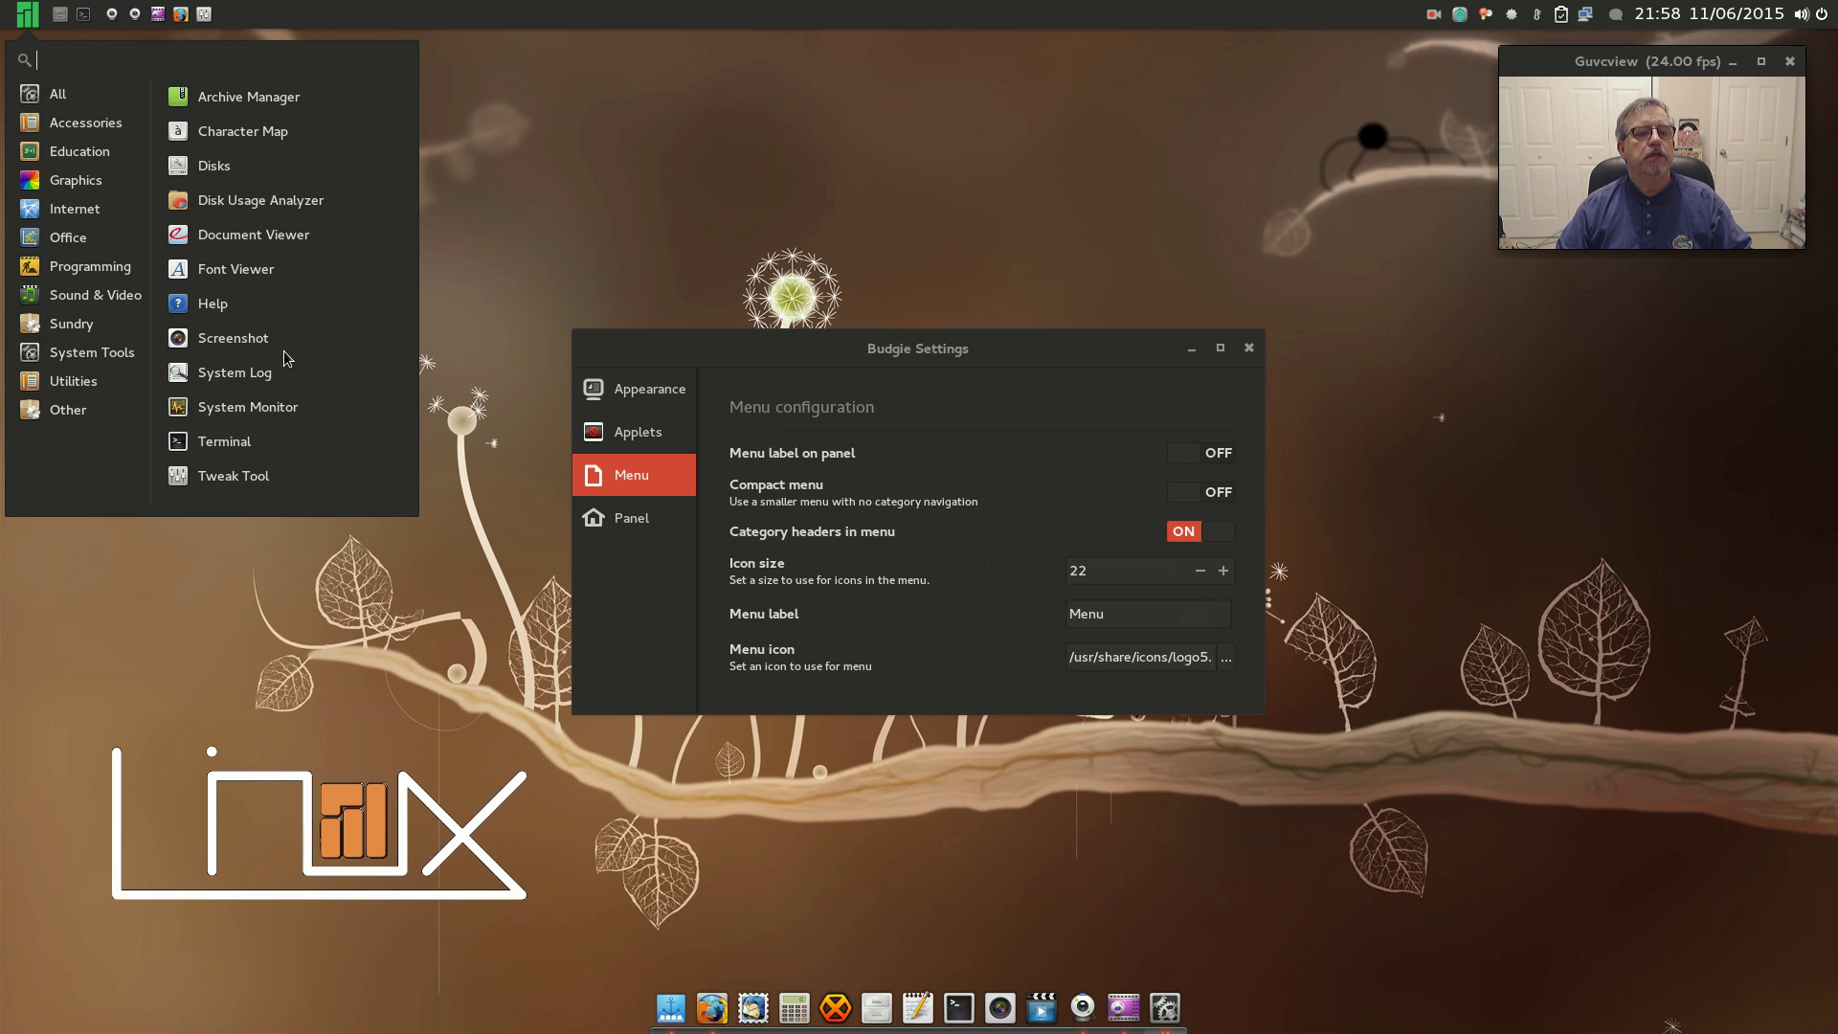
click(71, 402)
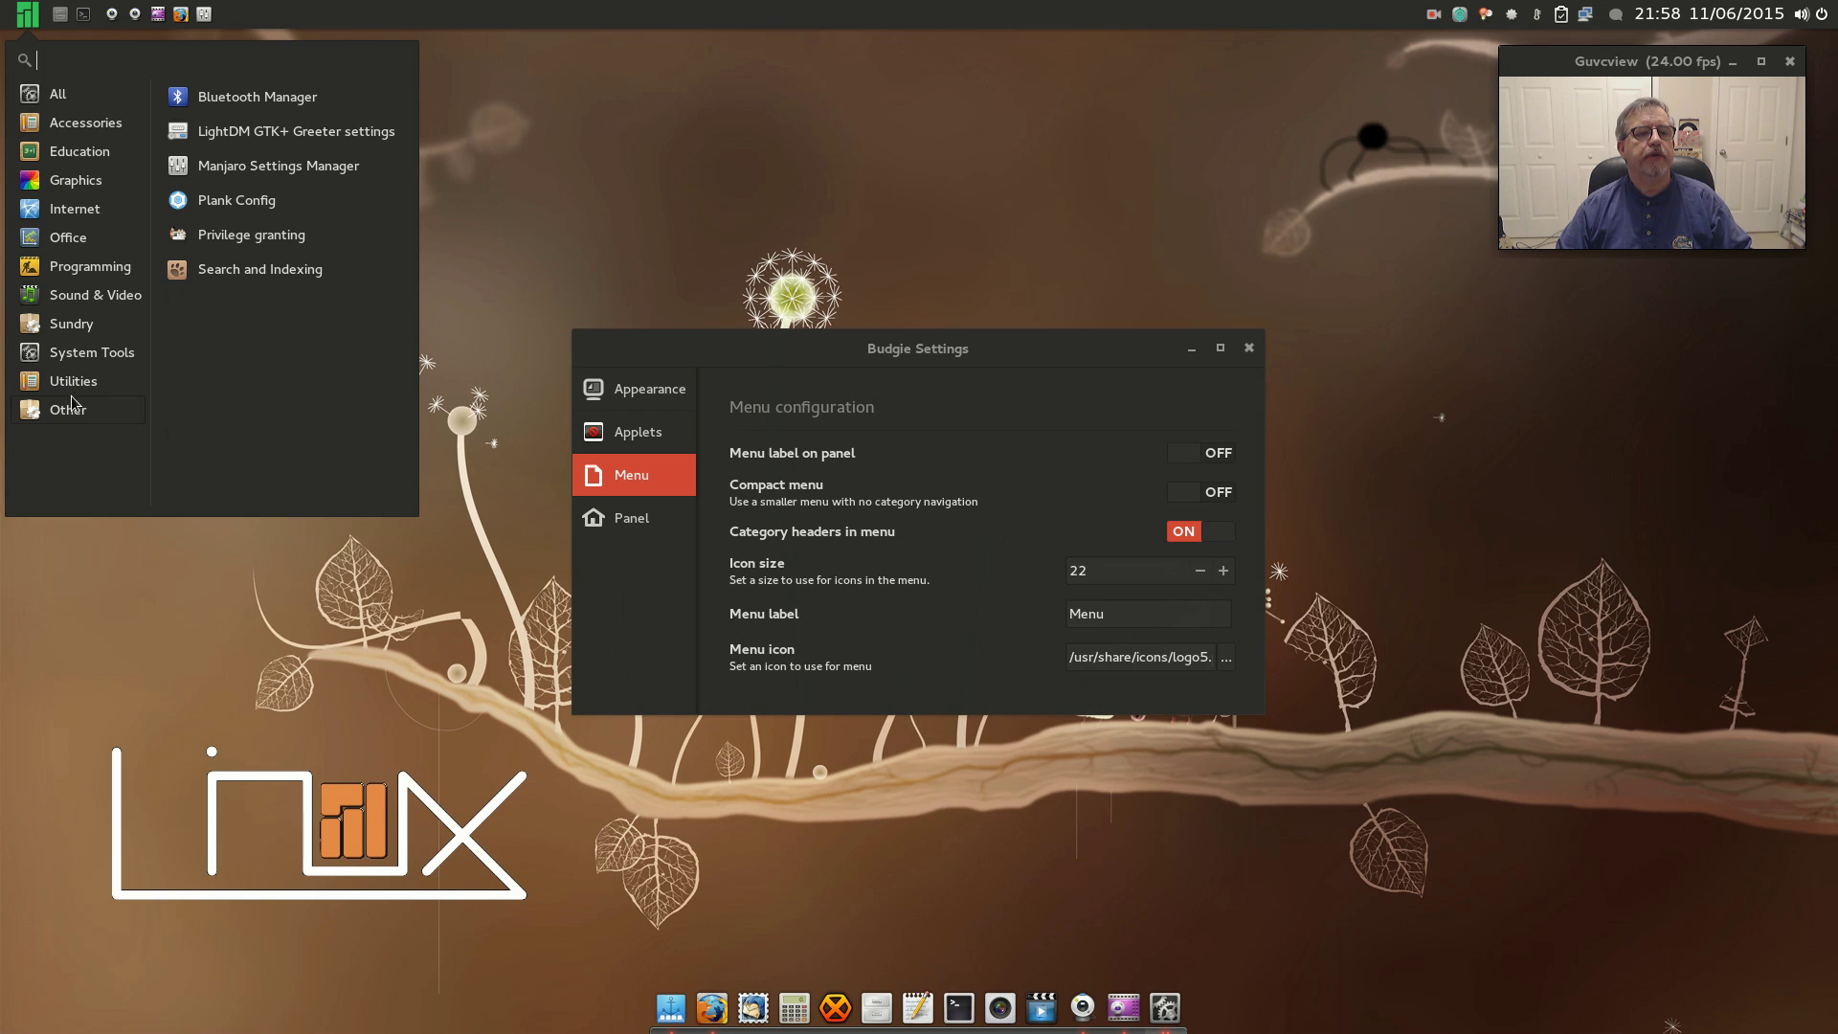
click(80, 387)
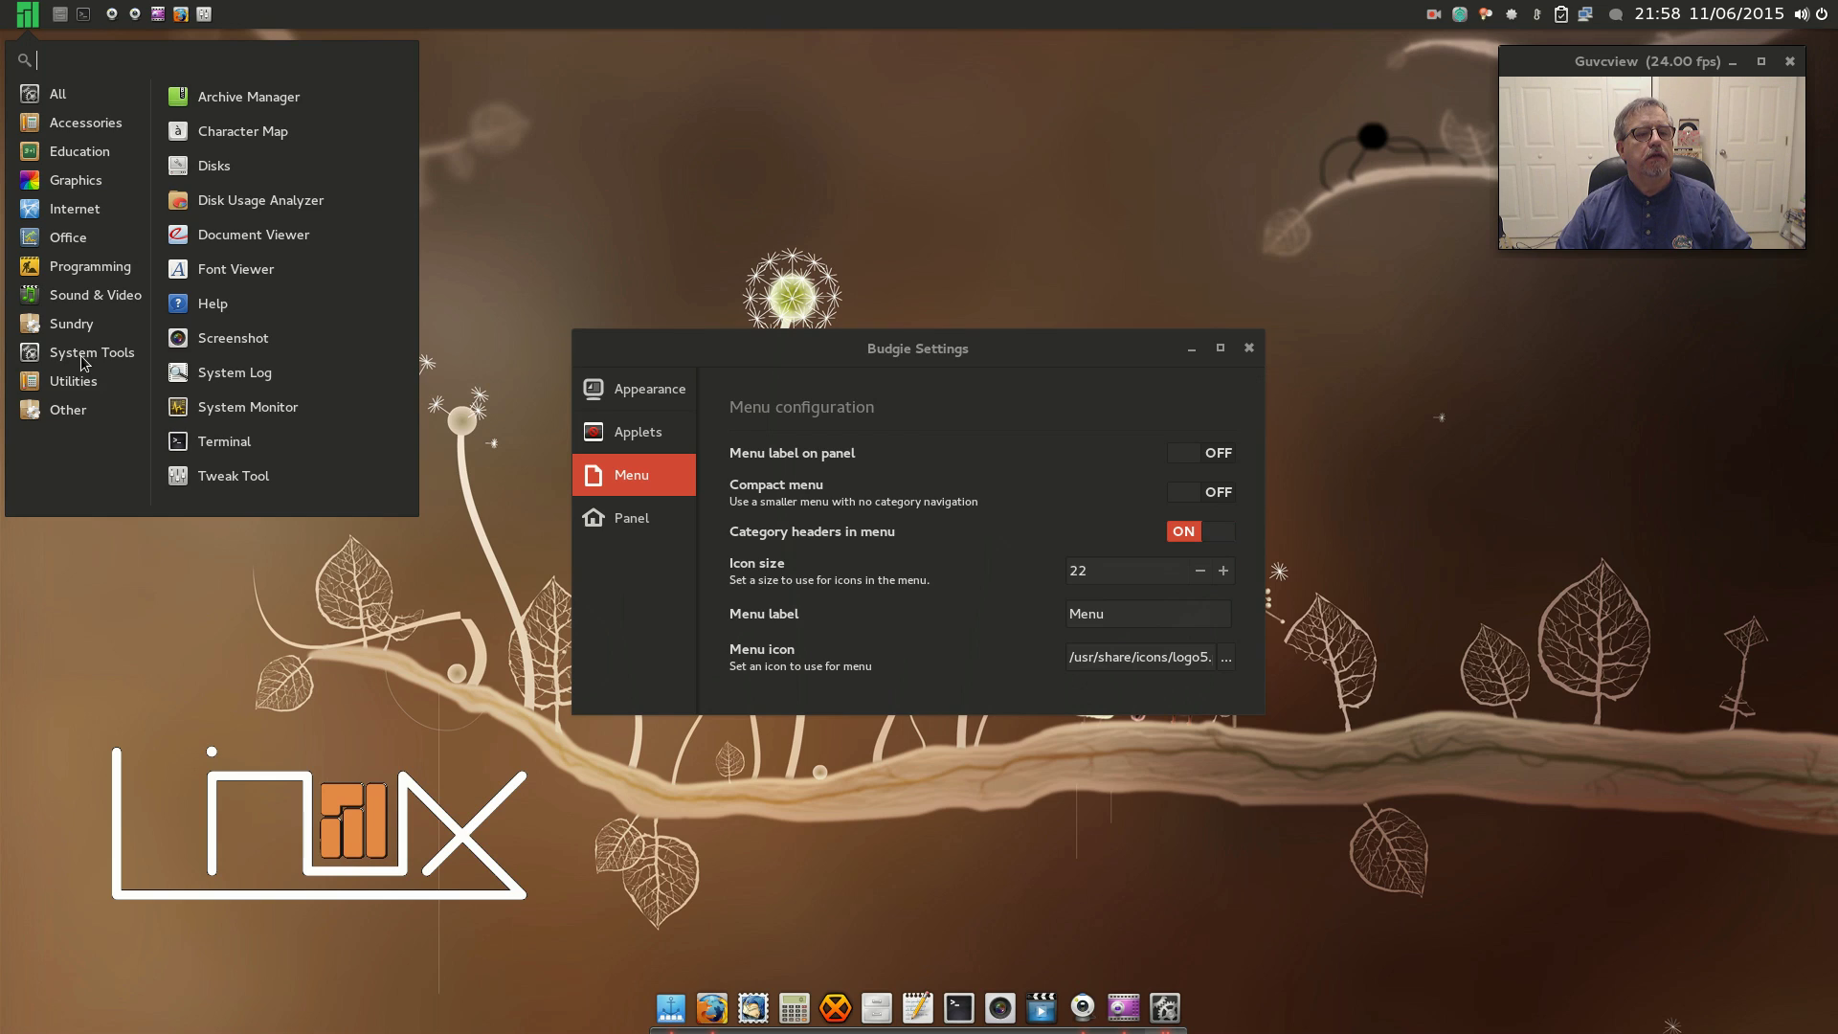
click(77, 359)
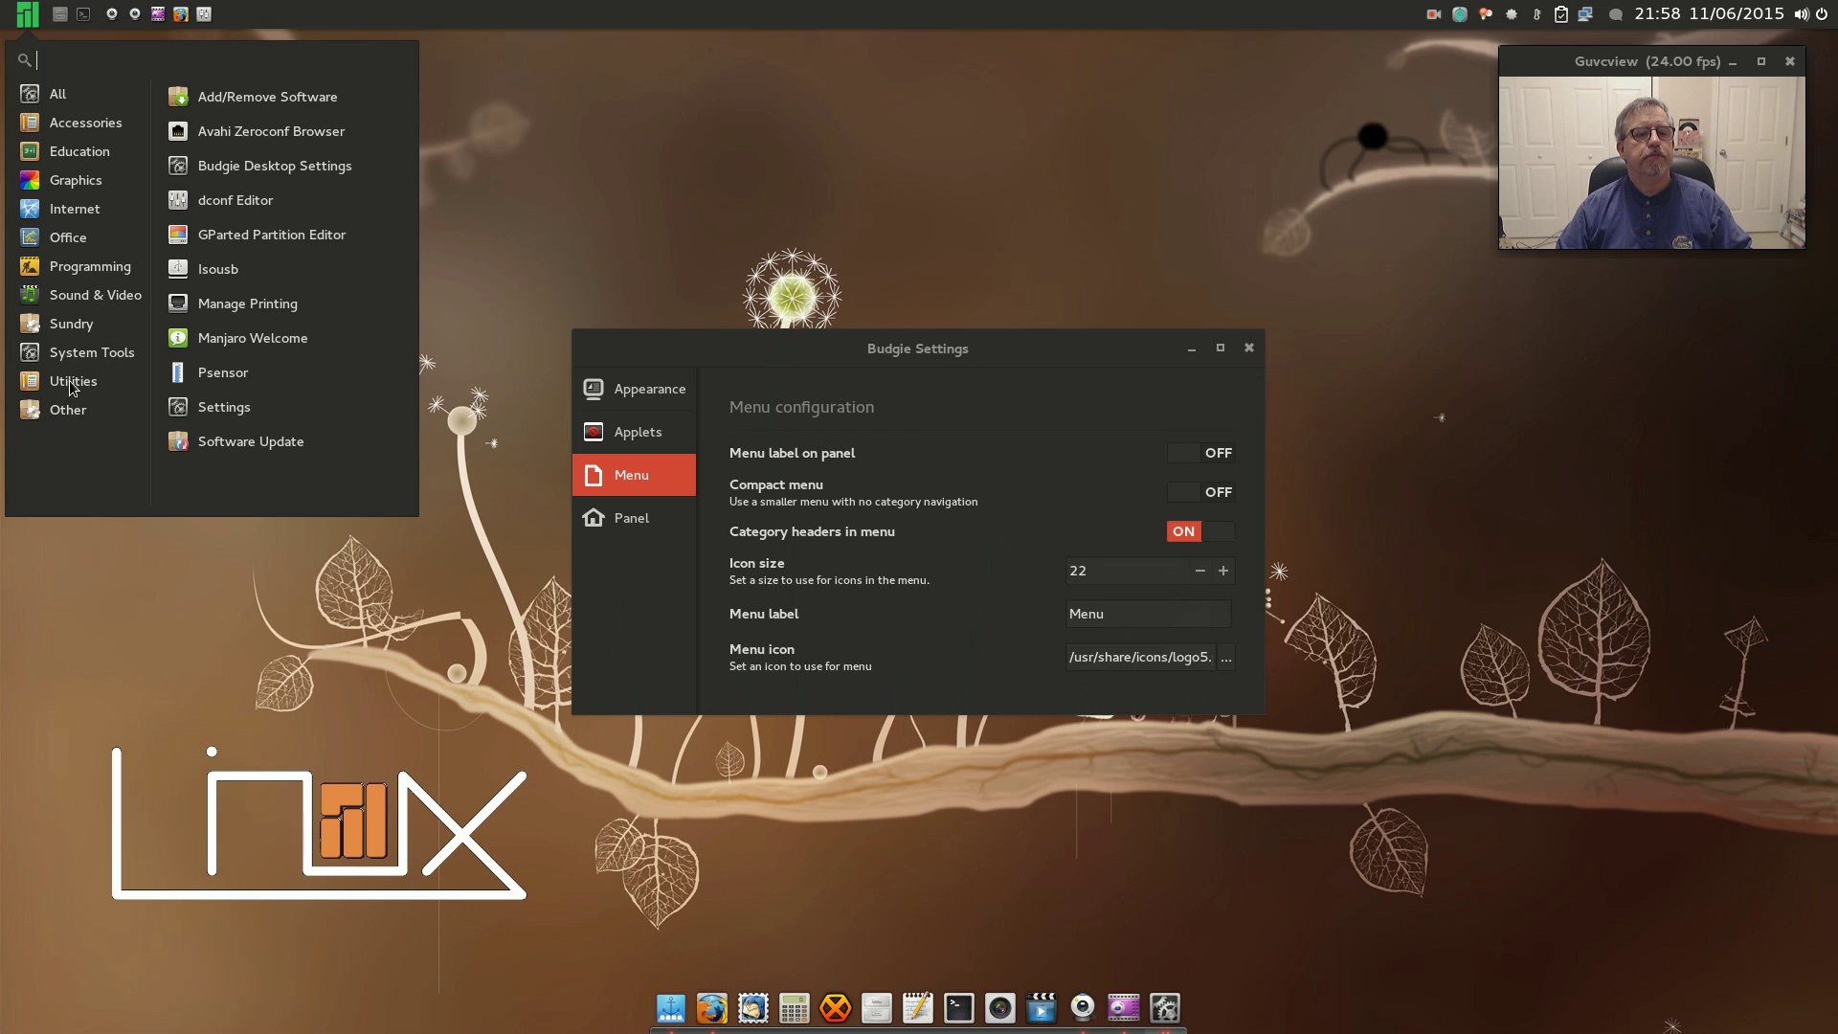
click(230, 414)
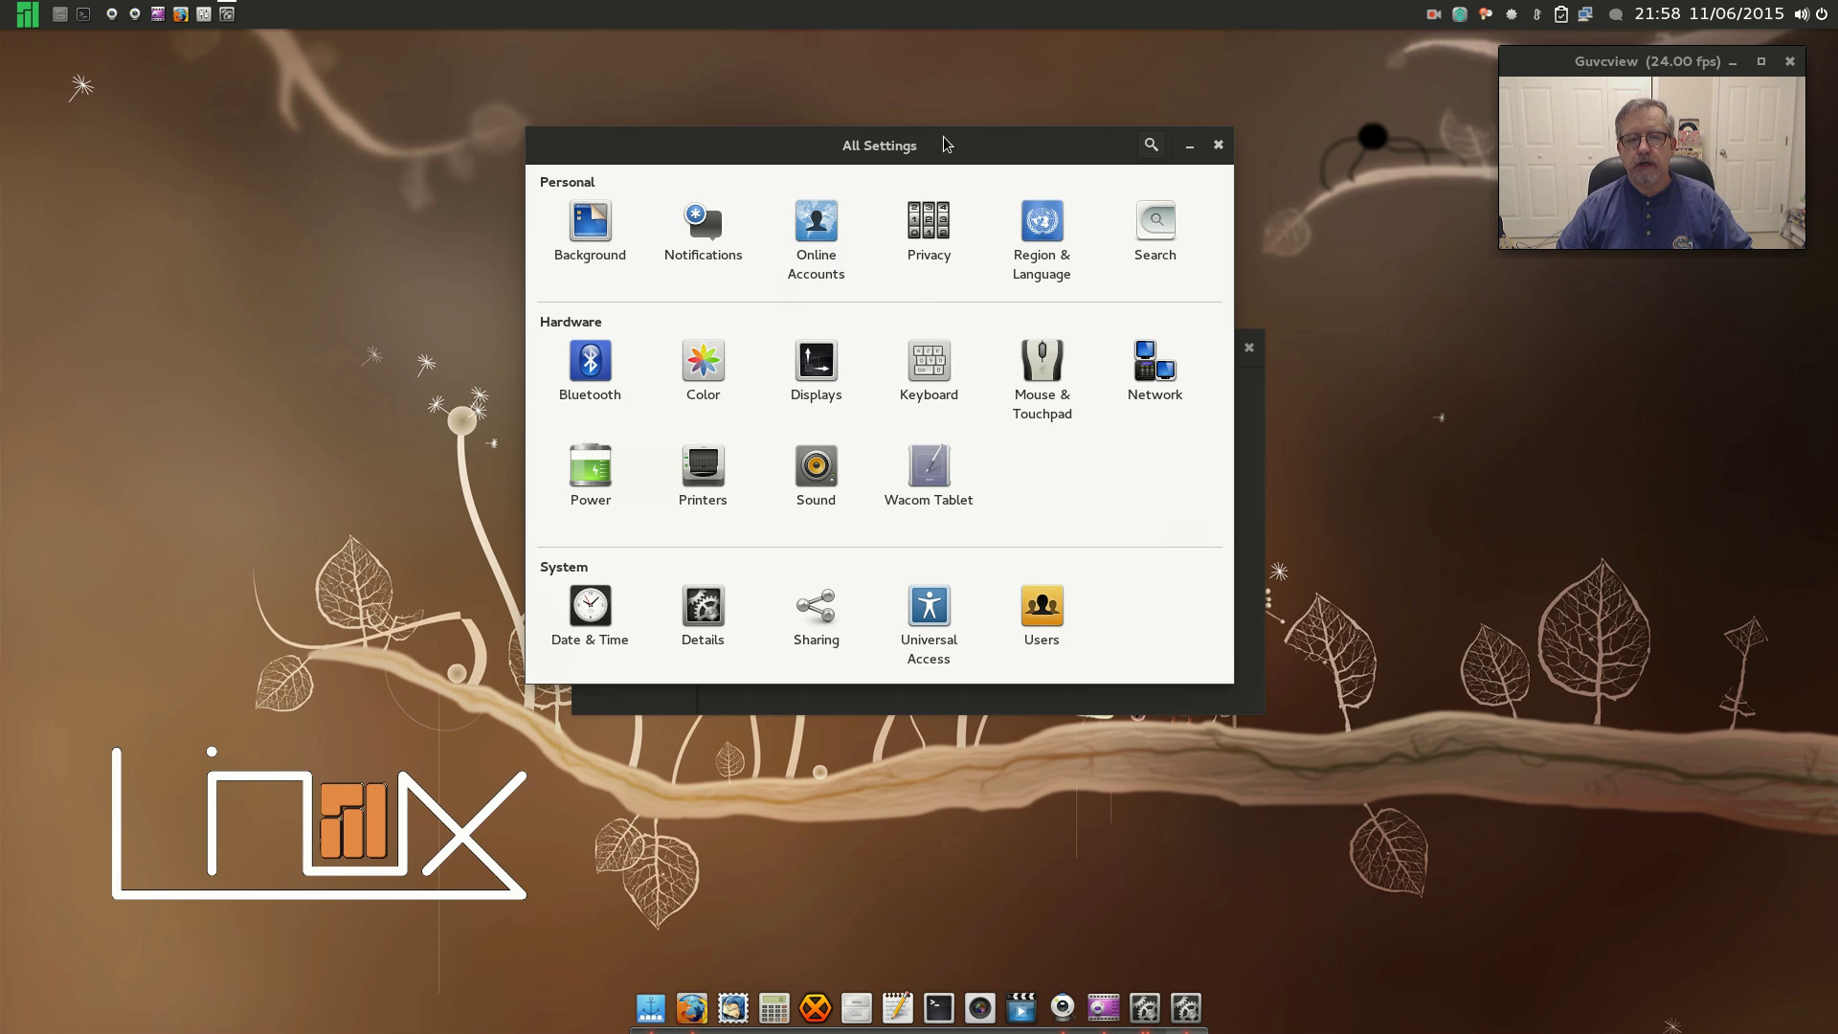
Move and close the All Settings window, returning to Budgie Settings' Menu page
drag(946, 144, 979, 204)
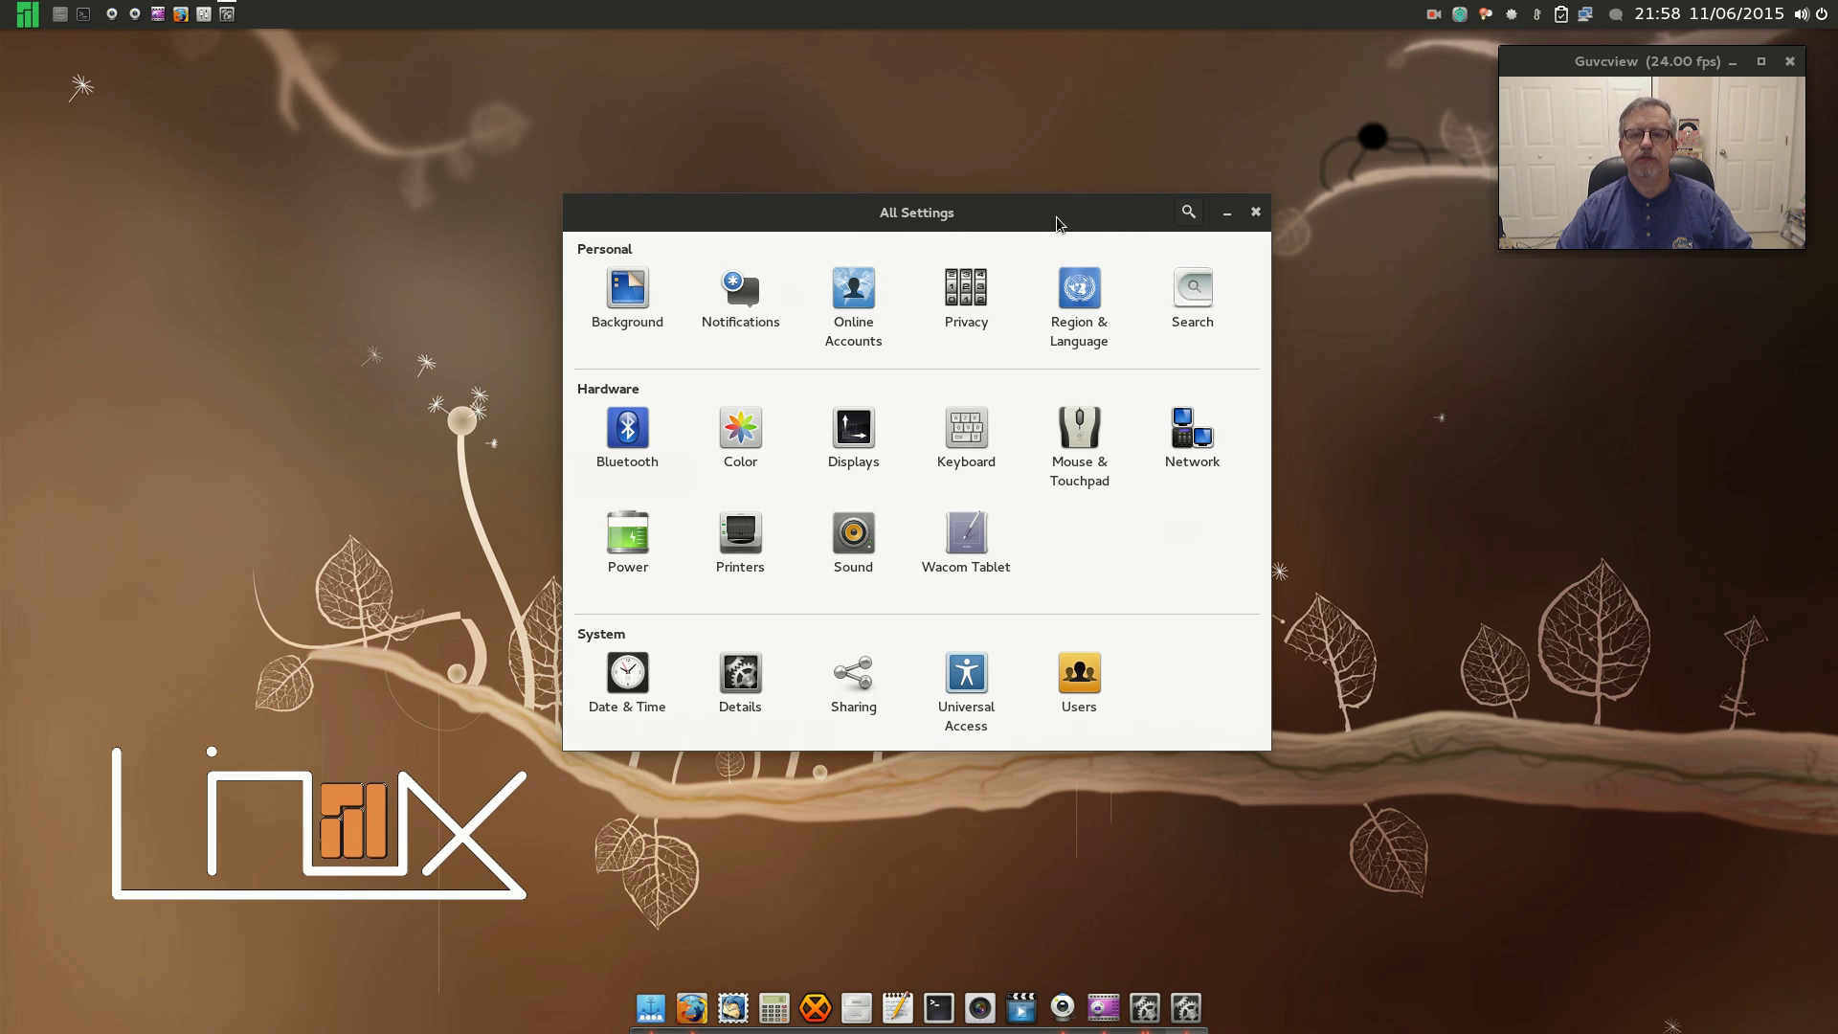
click(1255, 212)
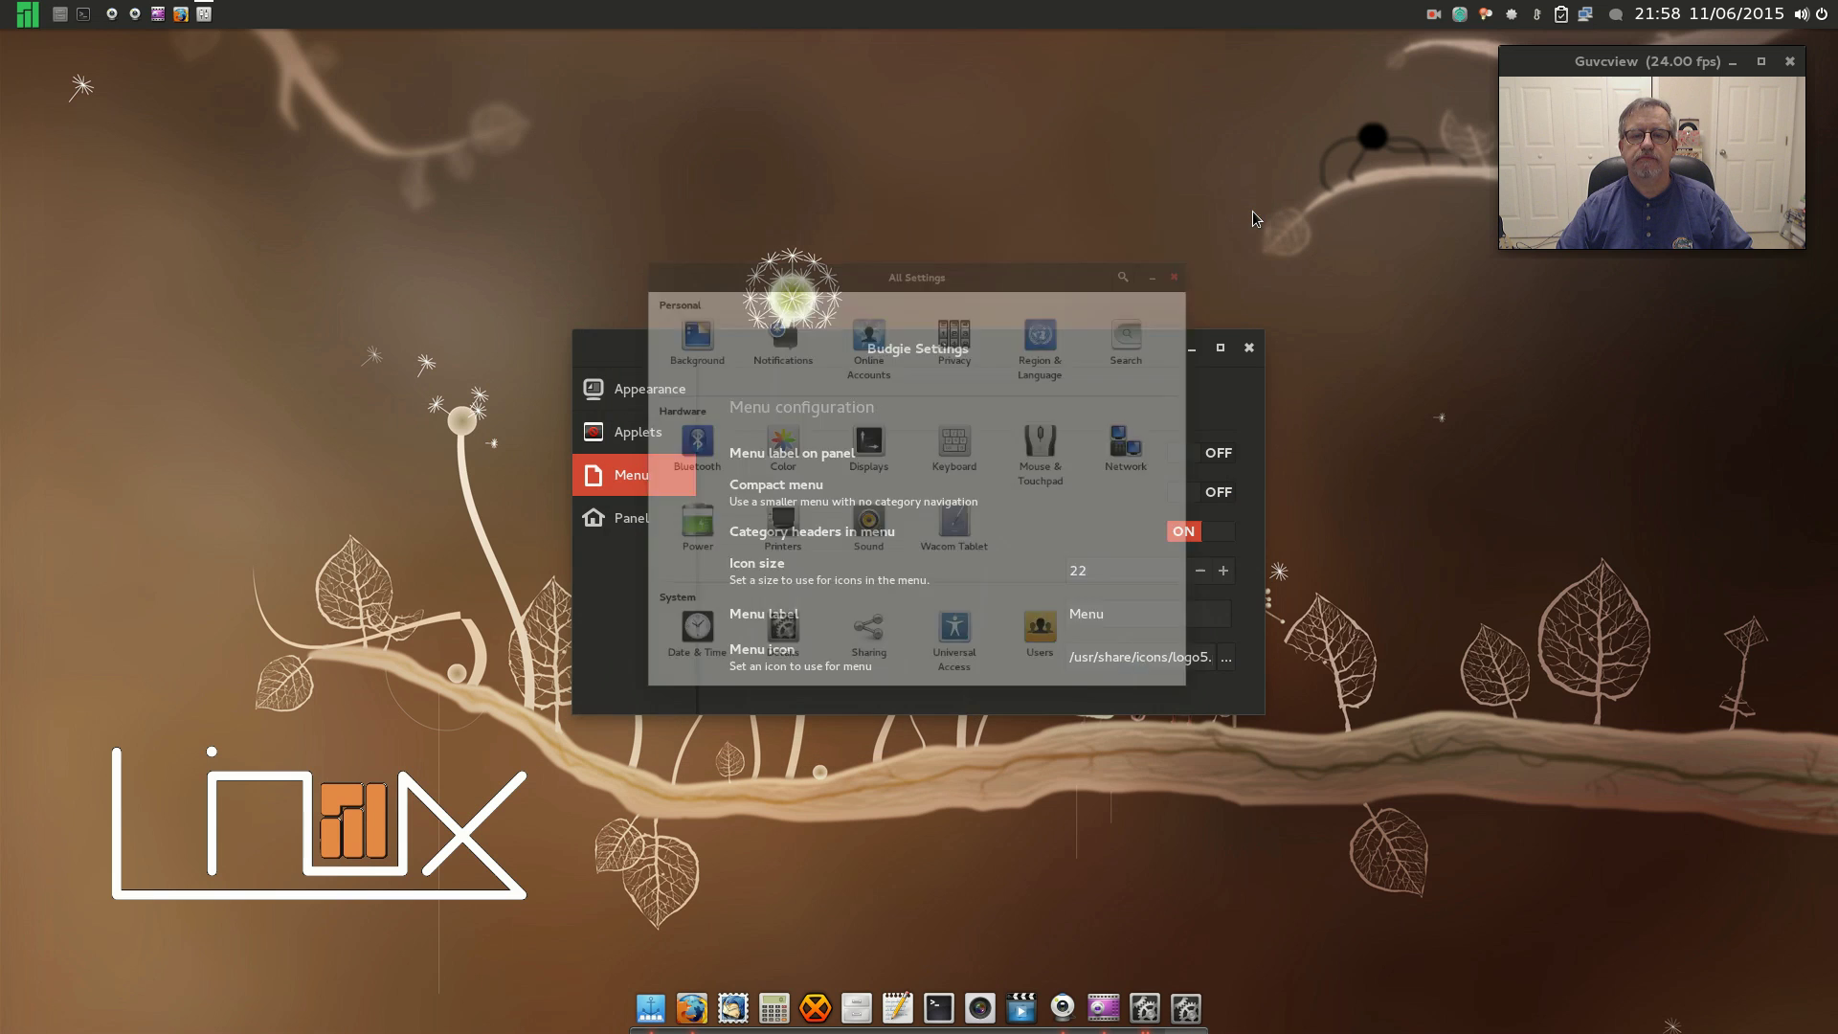
Show the six panel applets on the Applets page and open a tray item's Preferences
click(647, 438)
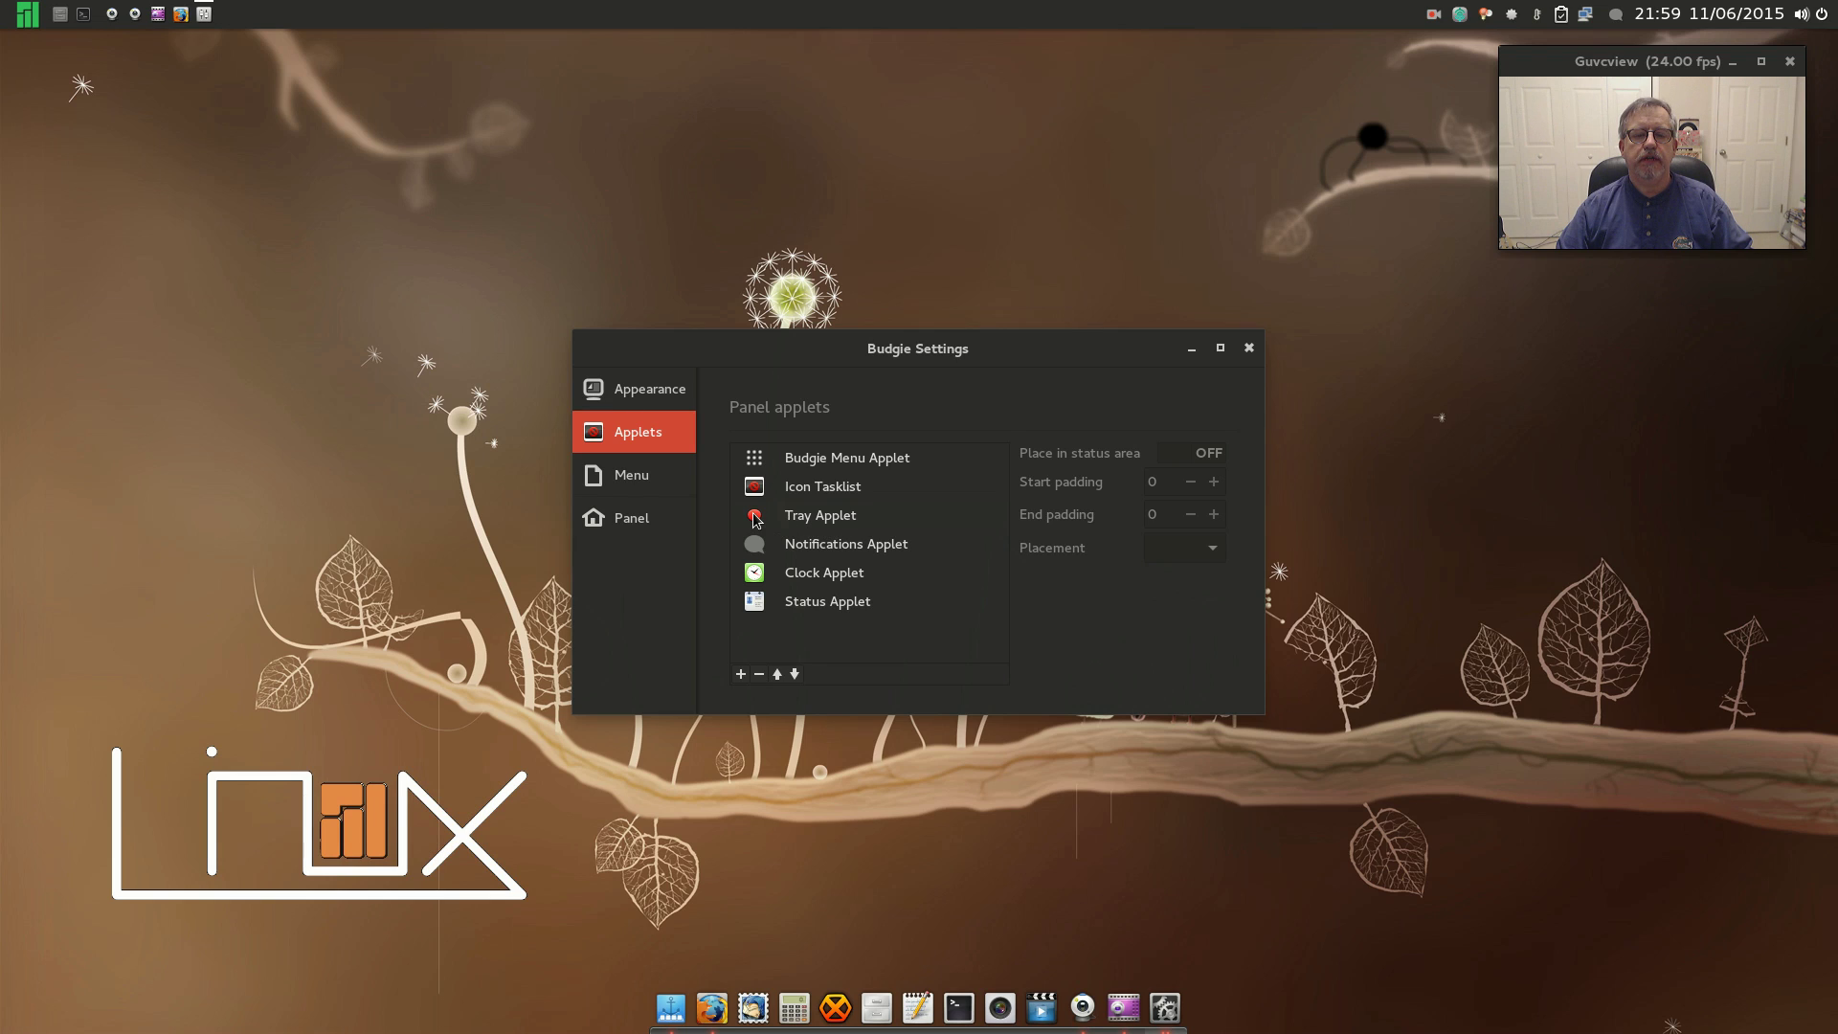
right_click(1616, 19)
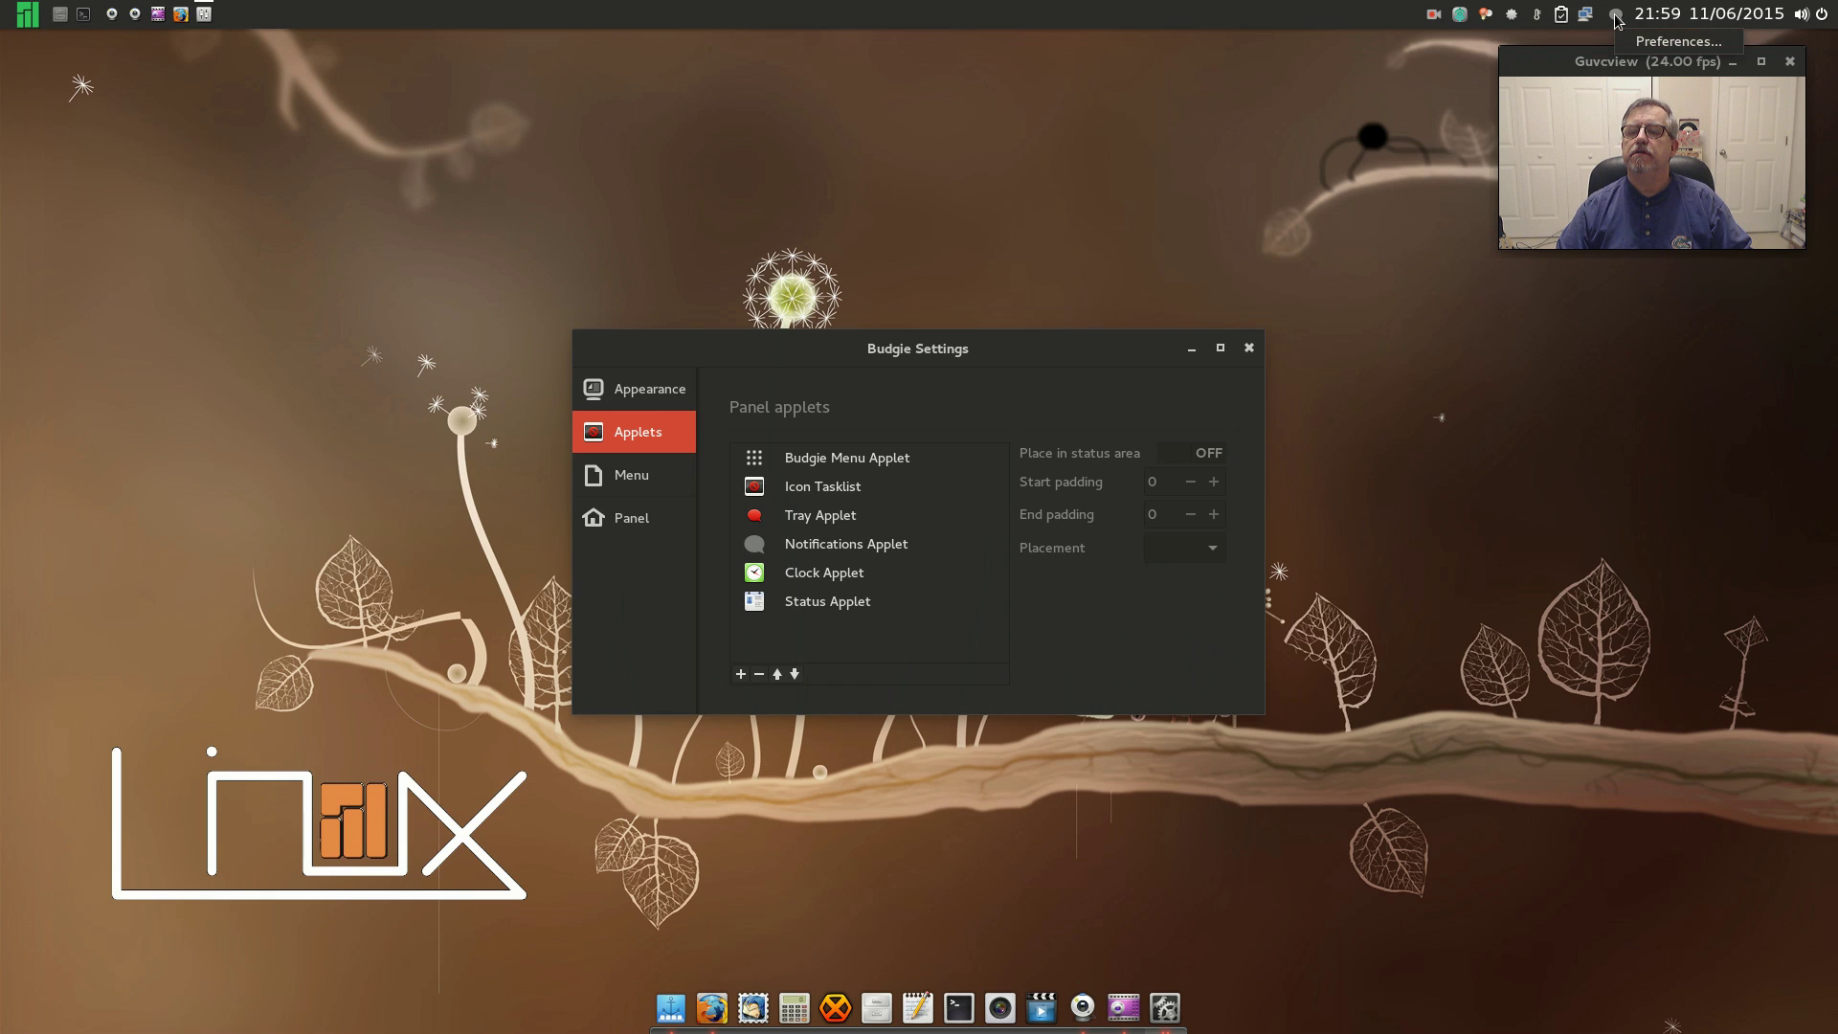
click(1678, 41)
drag(1143, 339, 1033, 311)
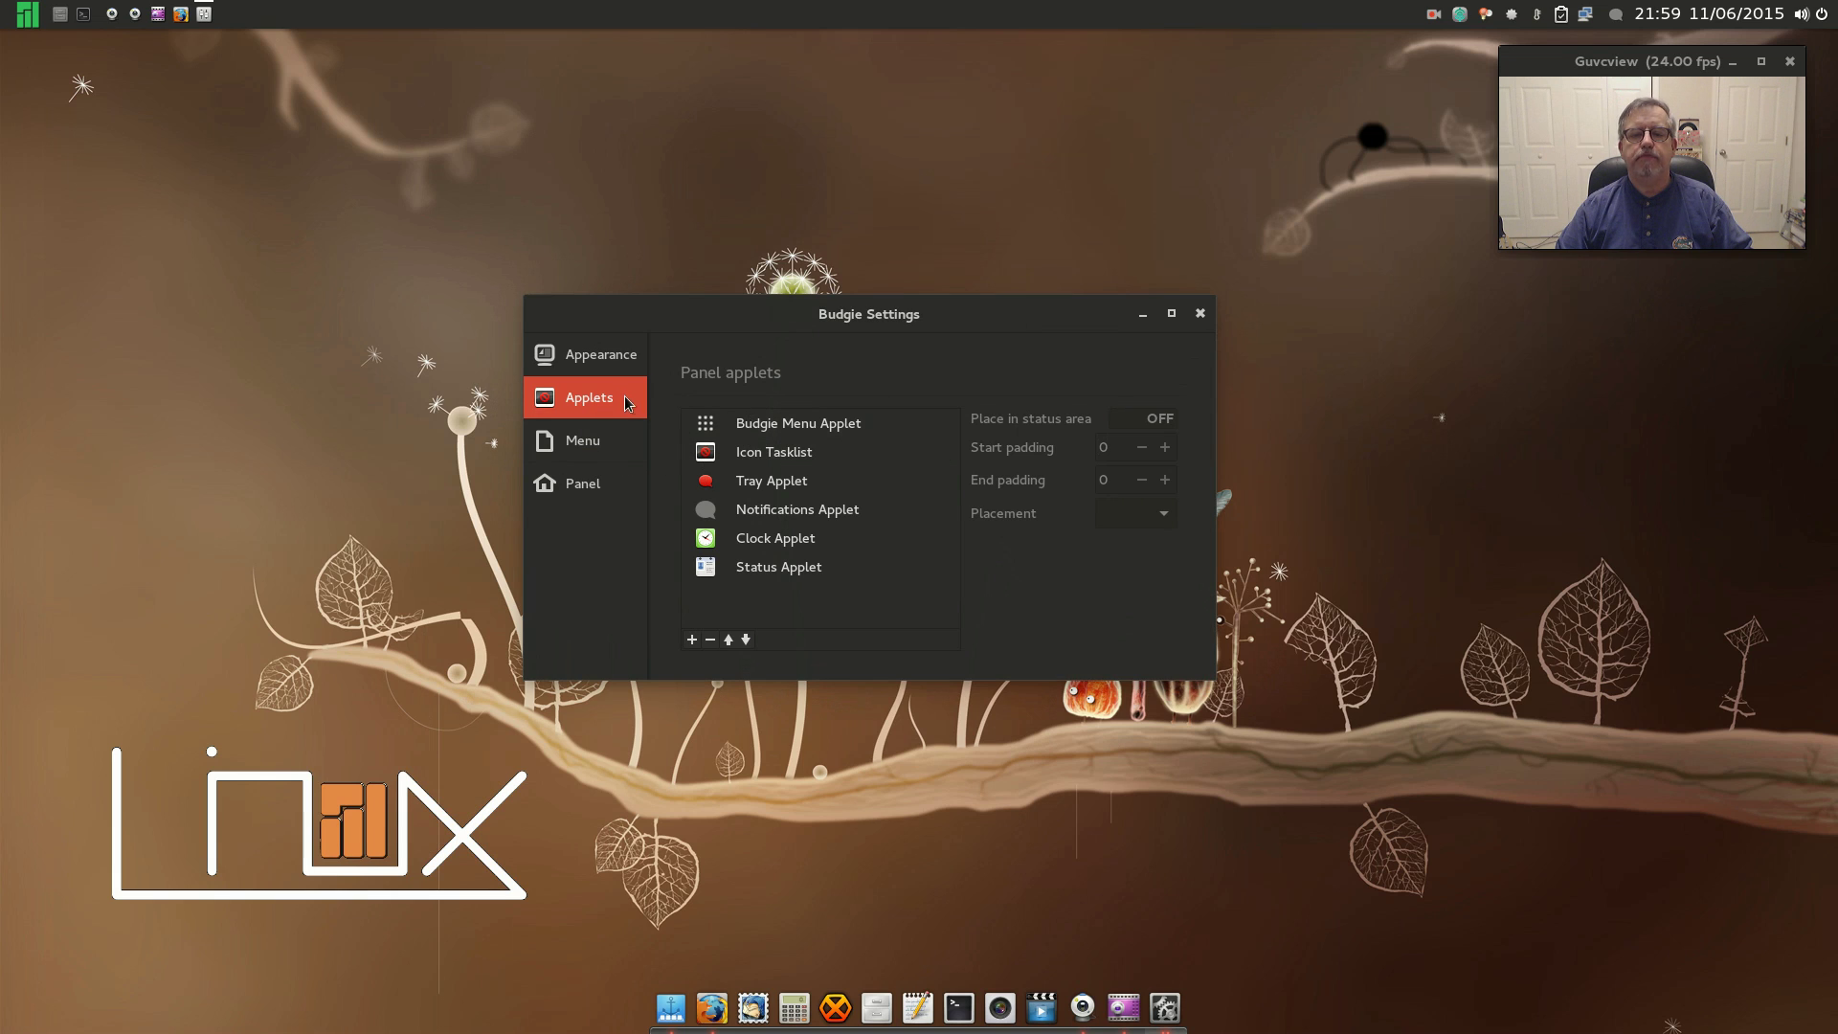
Turn off the dark theme on the Appearance page of Budgie Settings
click(598, 363)
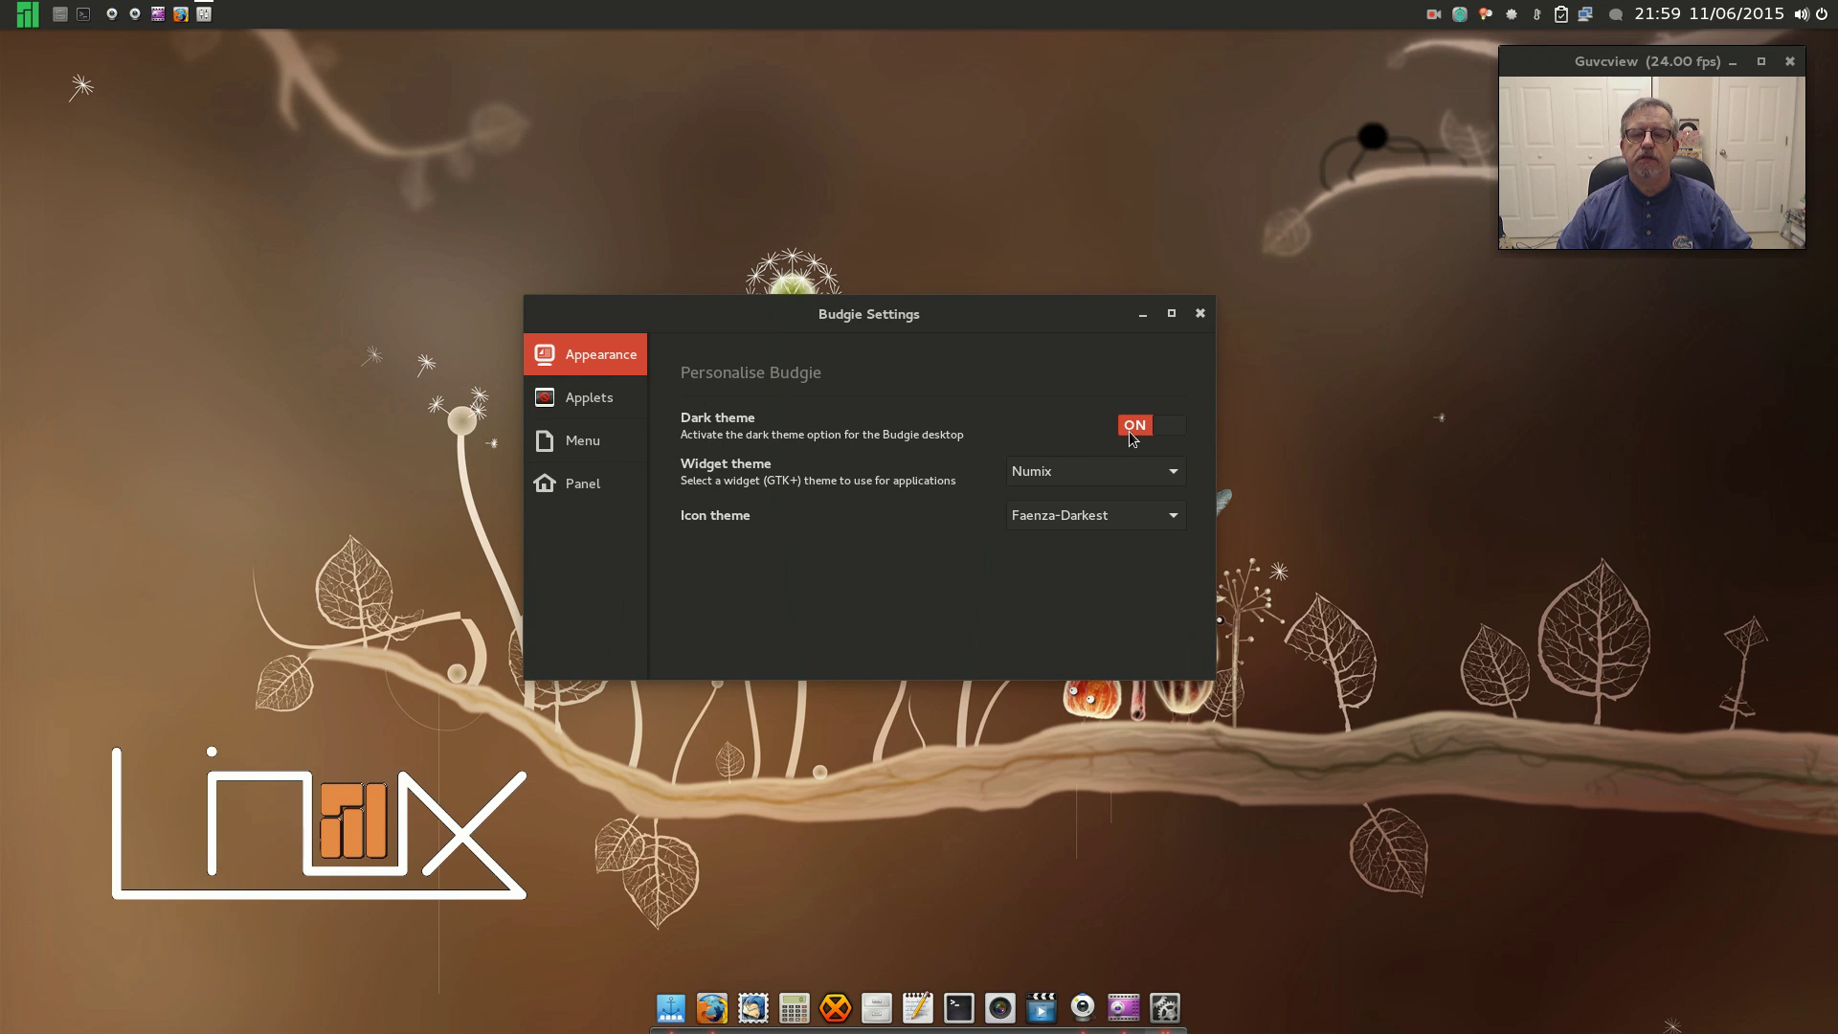
click(1158, 432)
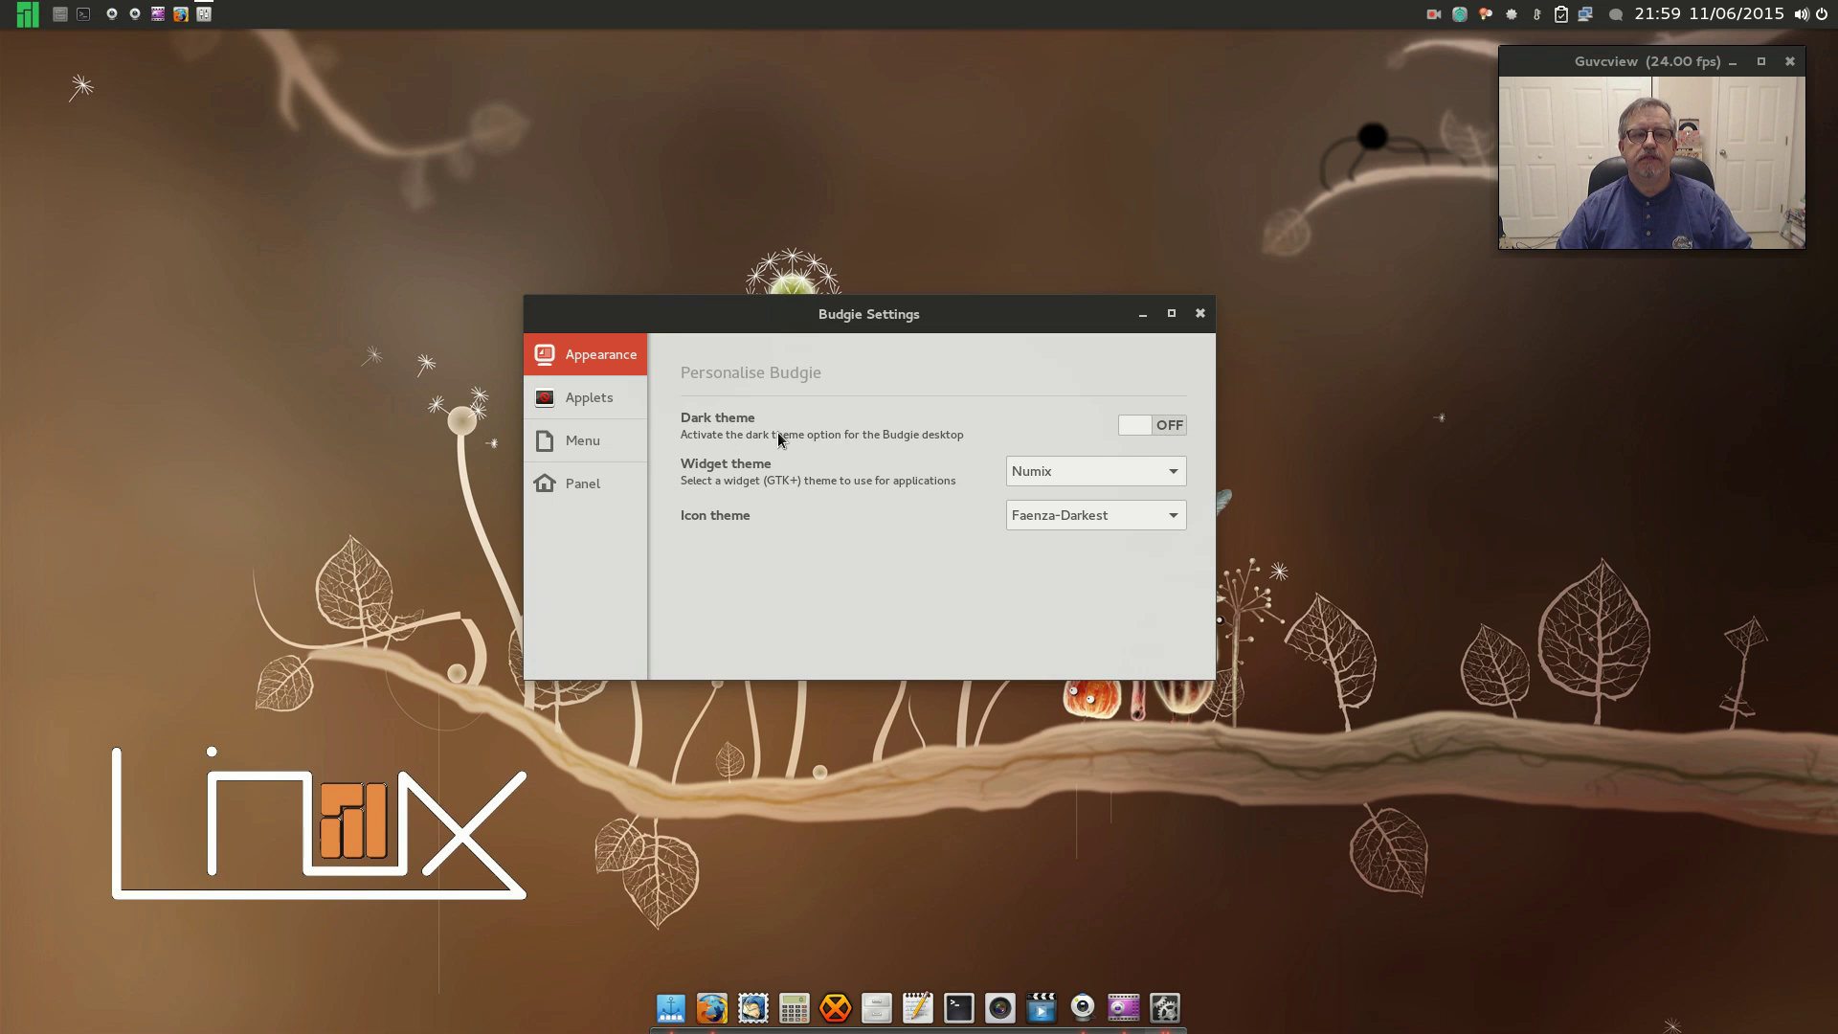
drag(938, 330, 943, 336)
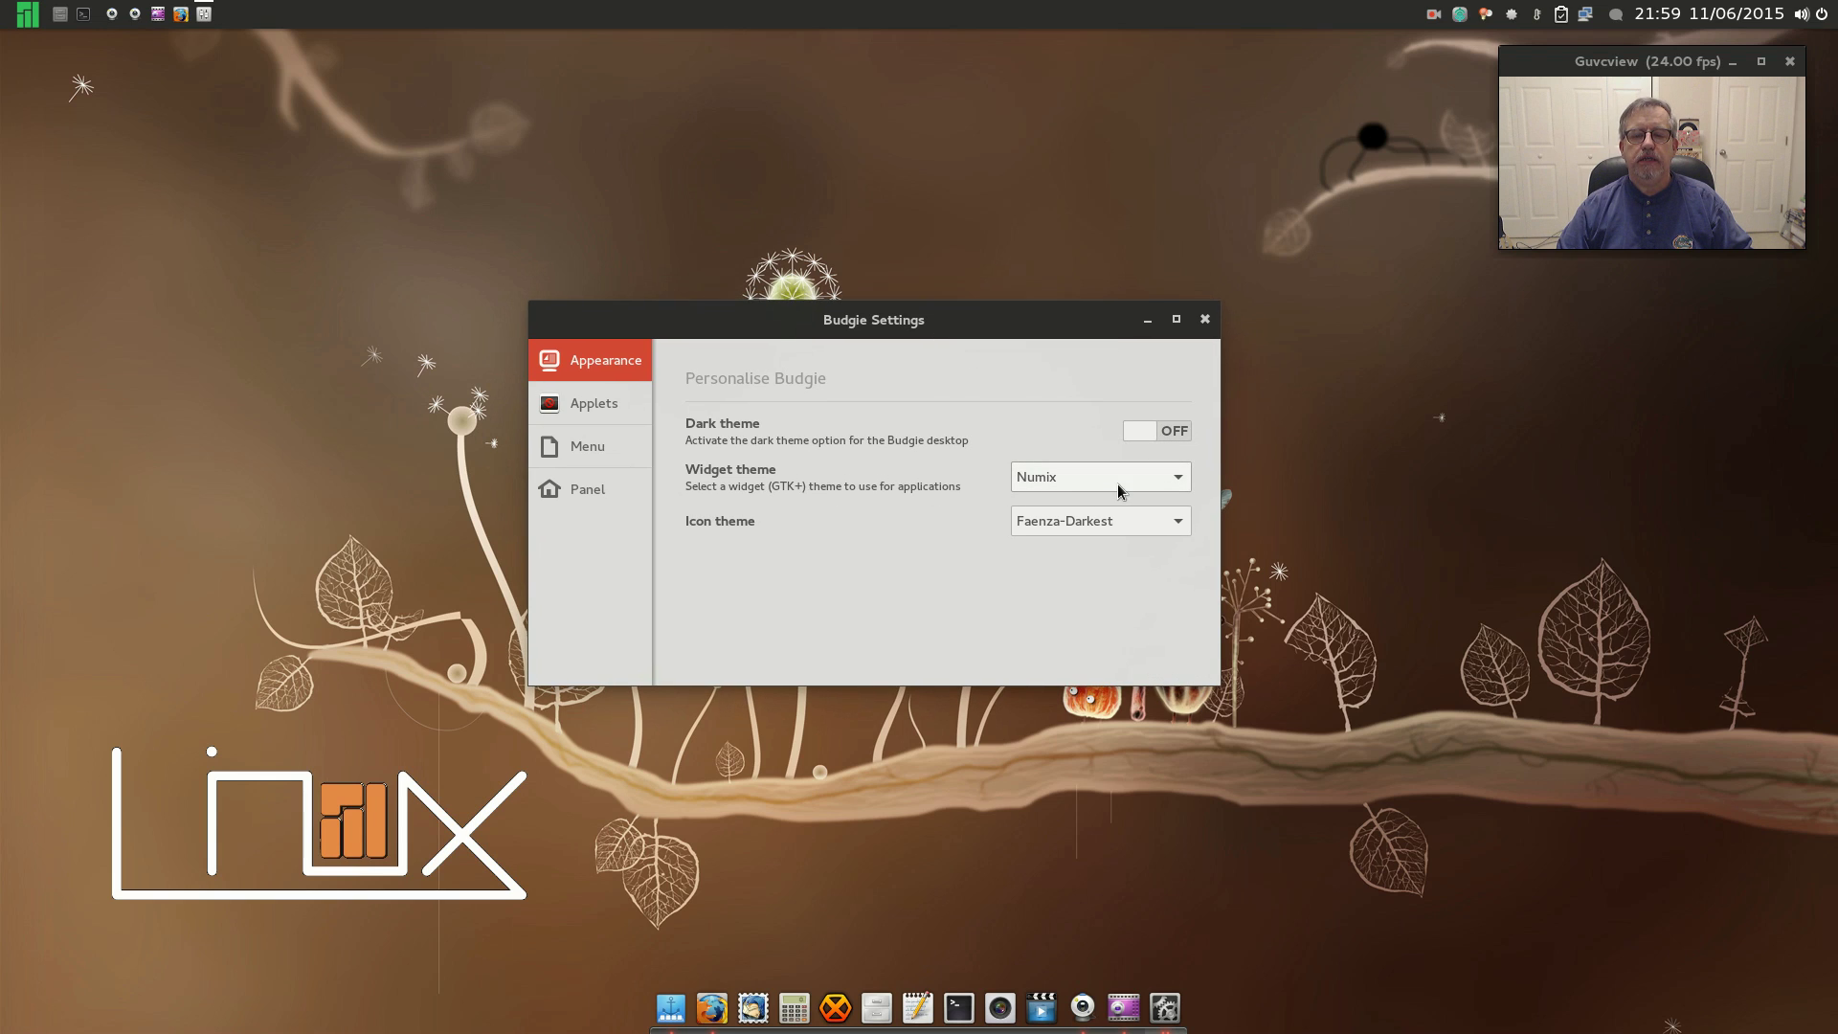
Set the widget theme to evopop-gtk-theme and the icon theme to EvoPop
click(1179, 478)
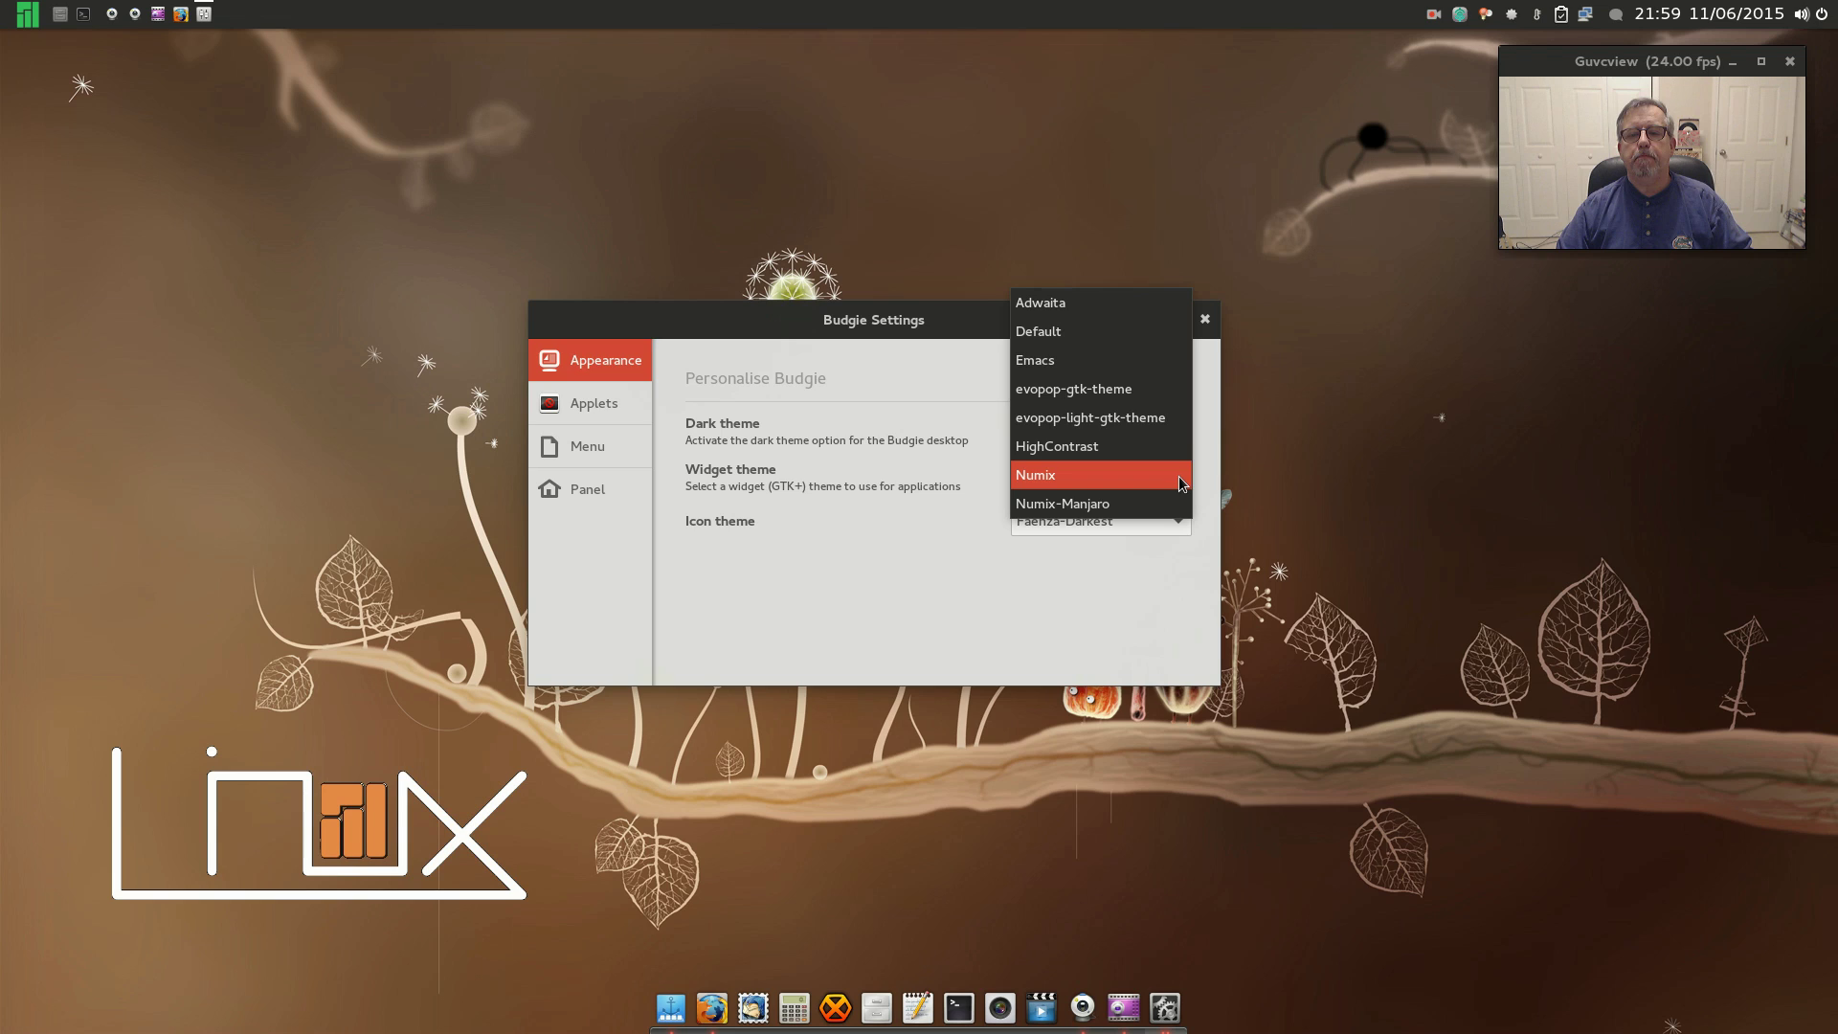
click(1103, 392)
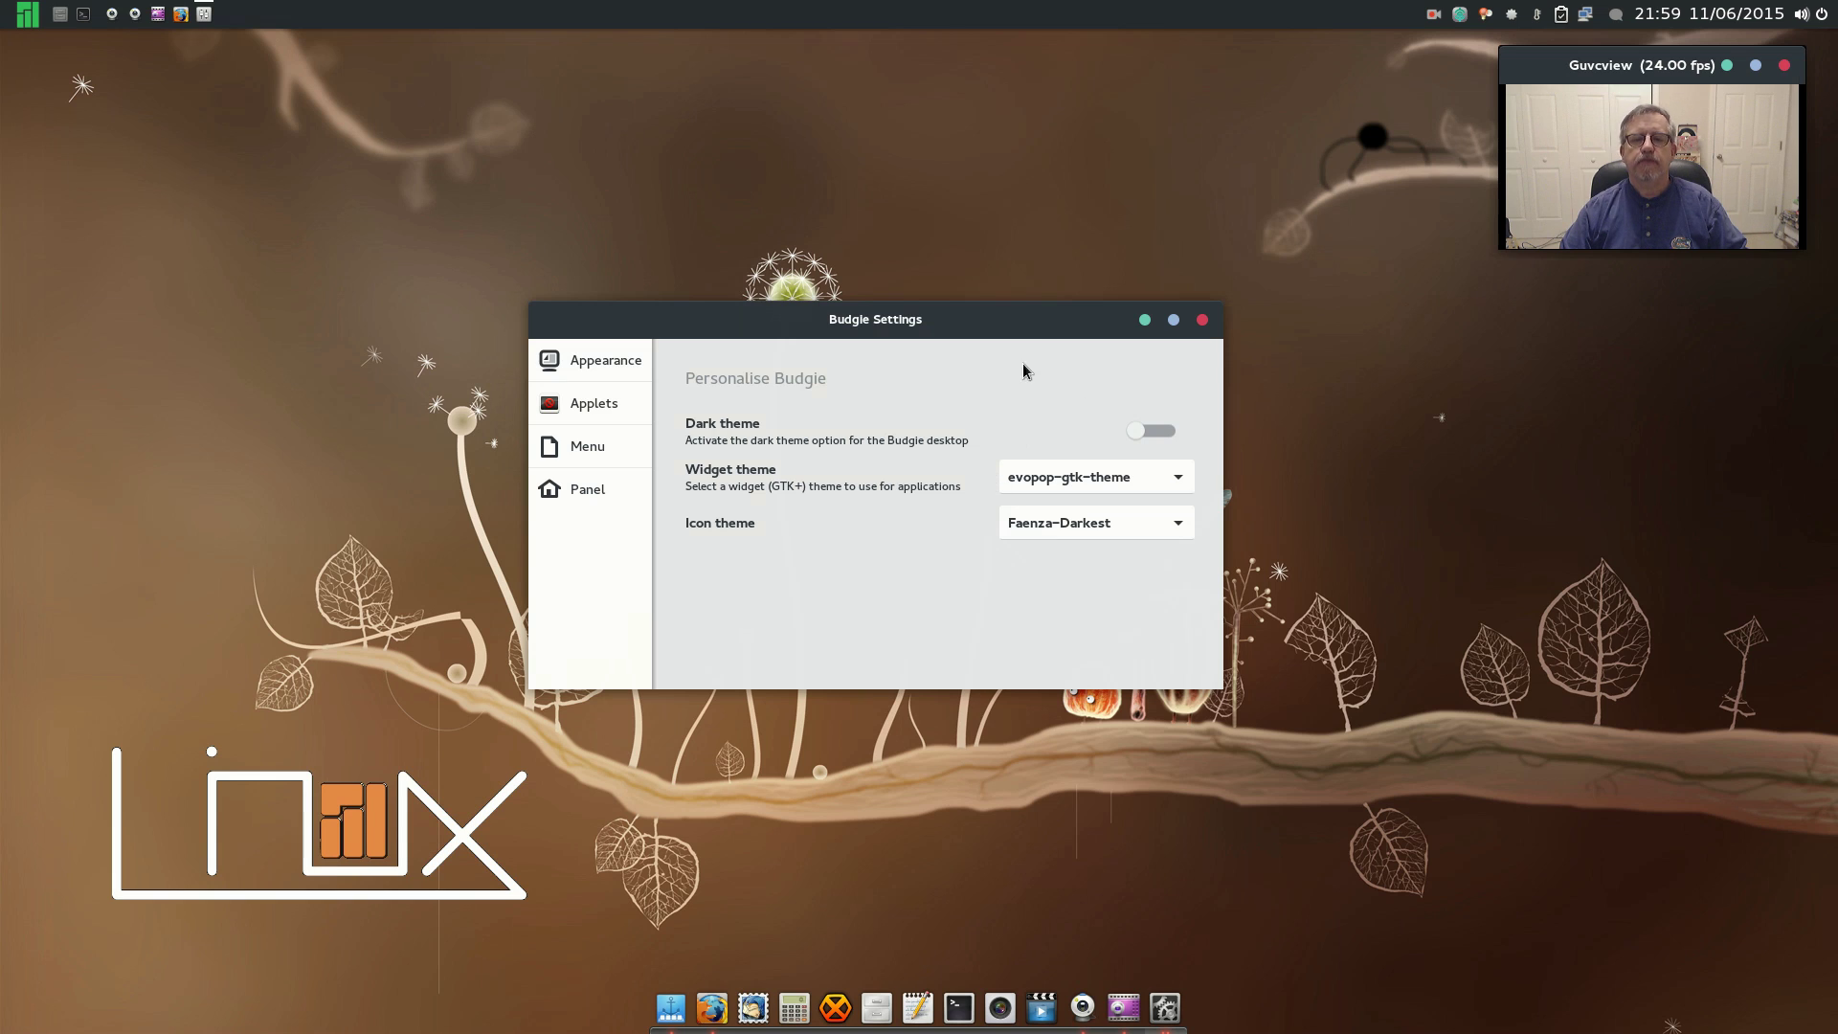
click(1158, 525)
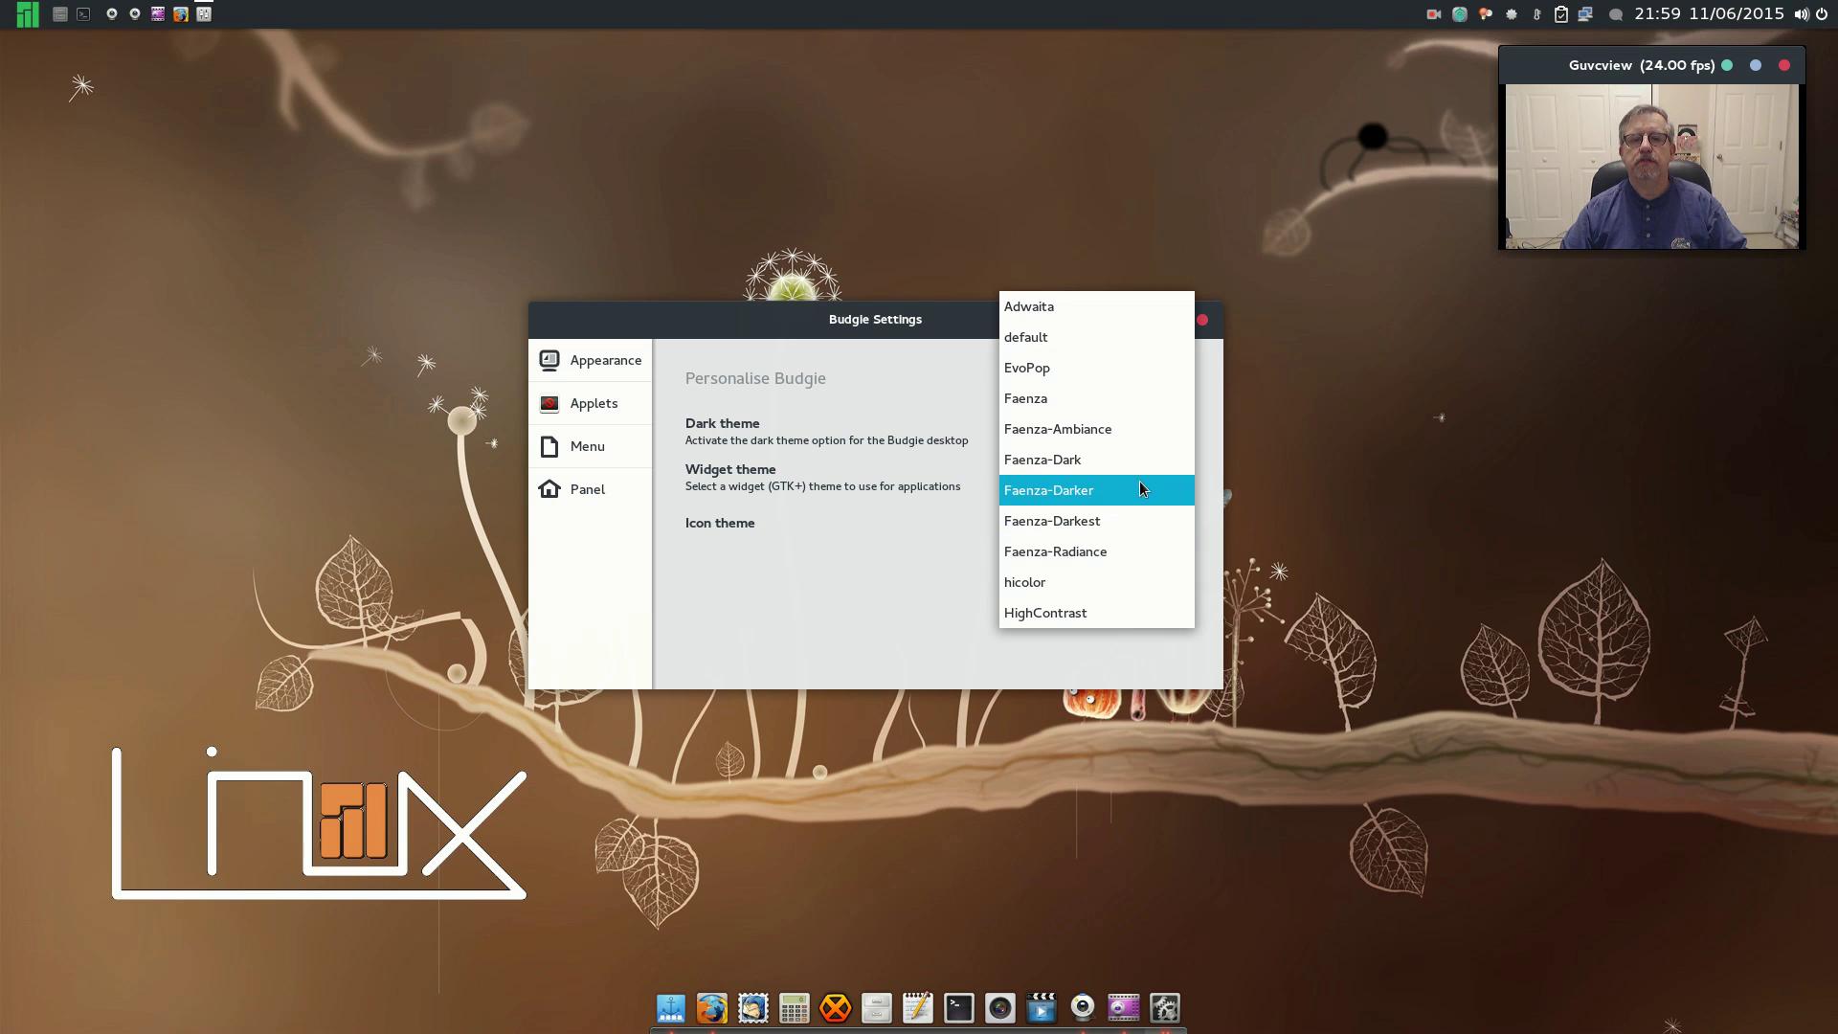
click(1048, 367)
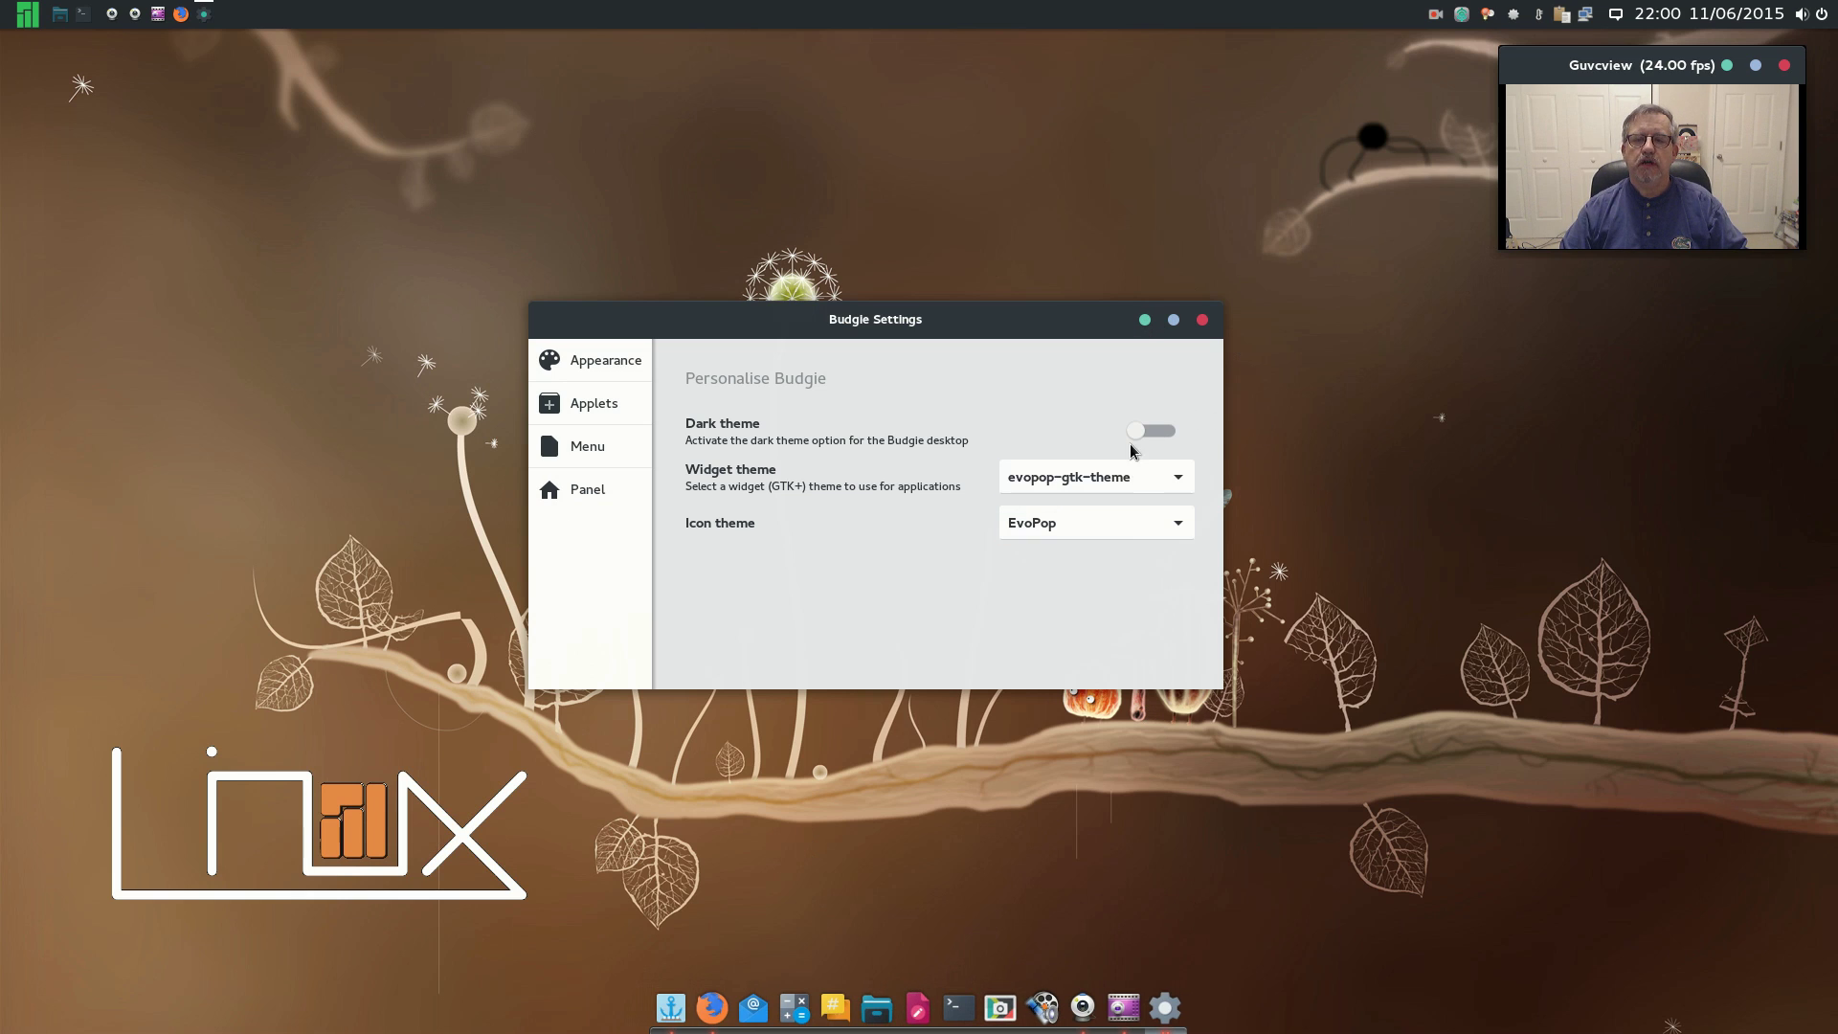
Re-enable dark theme, choose Numix widgets with Faenza-Darkest icons, and close Budgie Settings
click(1152, 432)
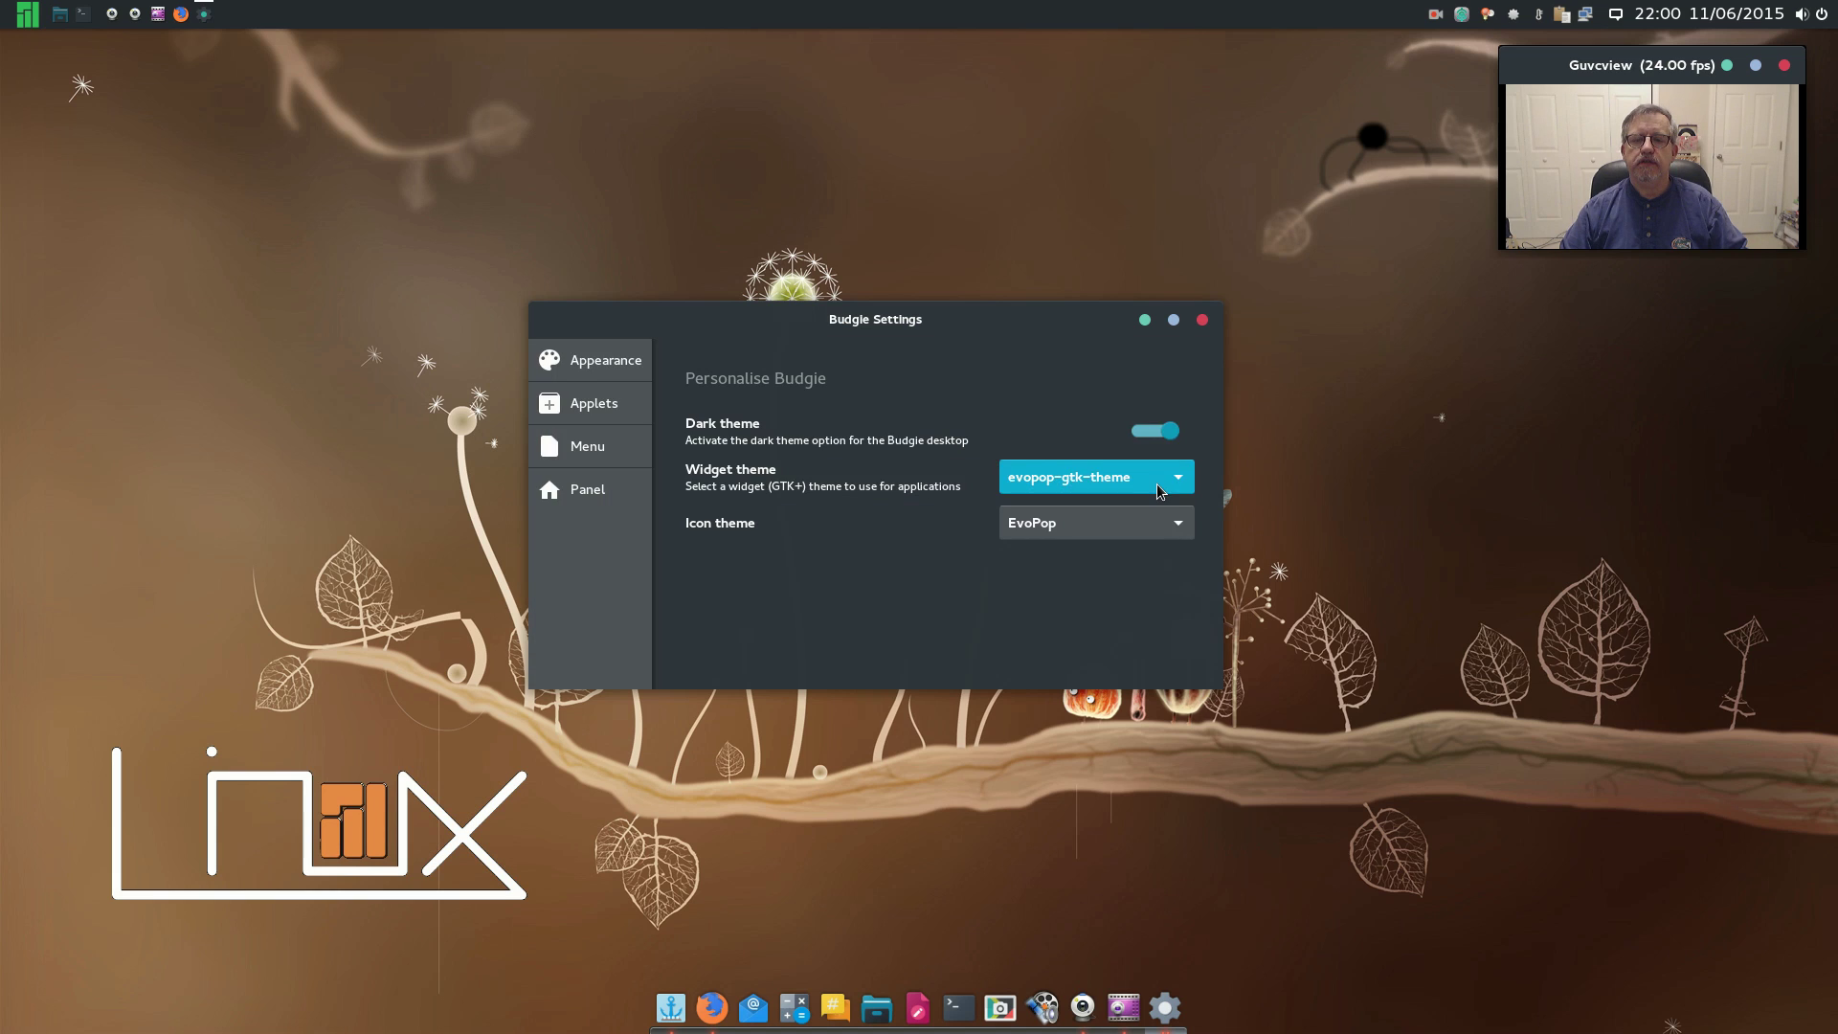
click(1163, 476)
click(1075, 573)
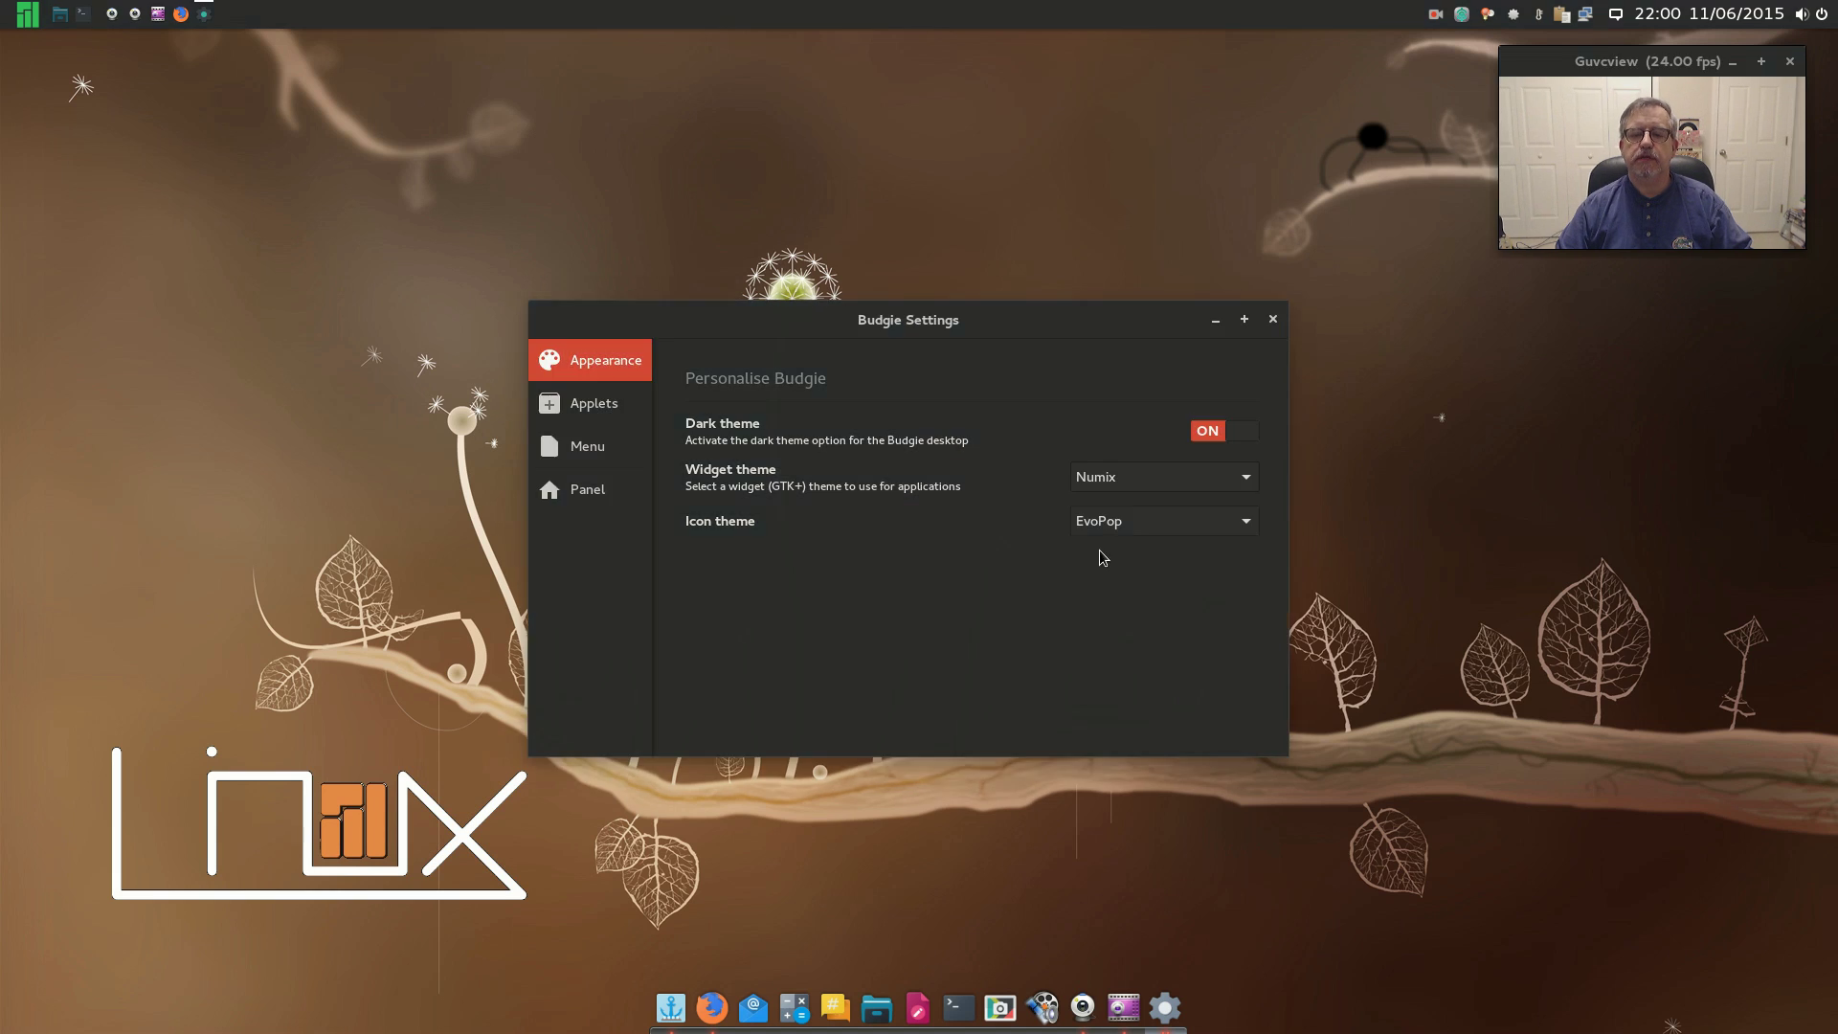
click(1199, 524)
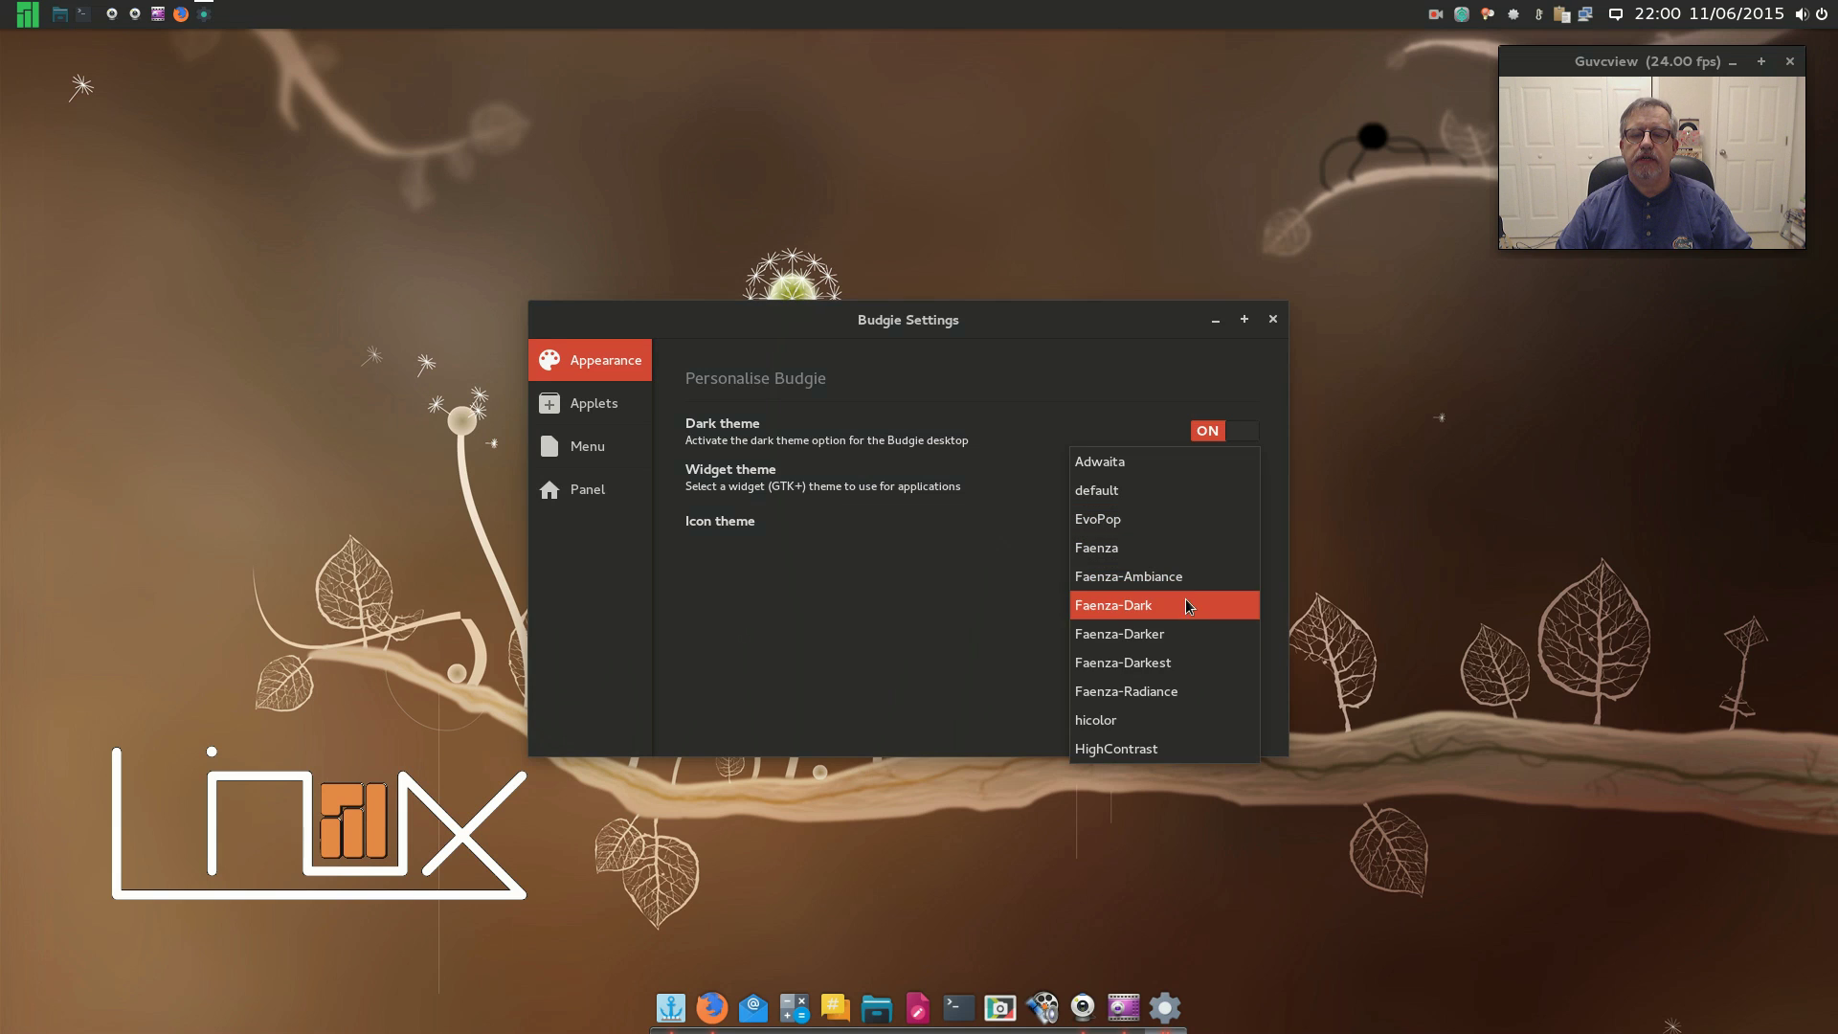
click(1178, 661)
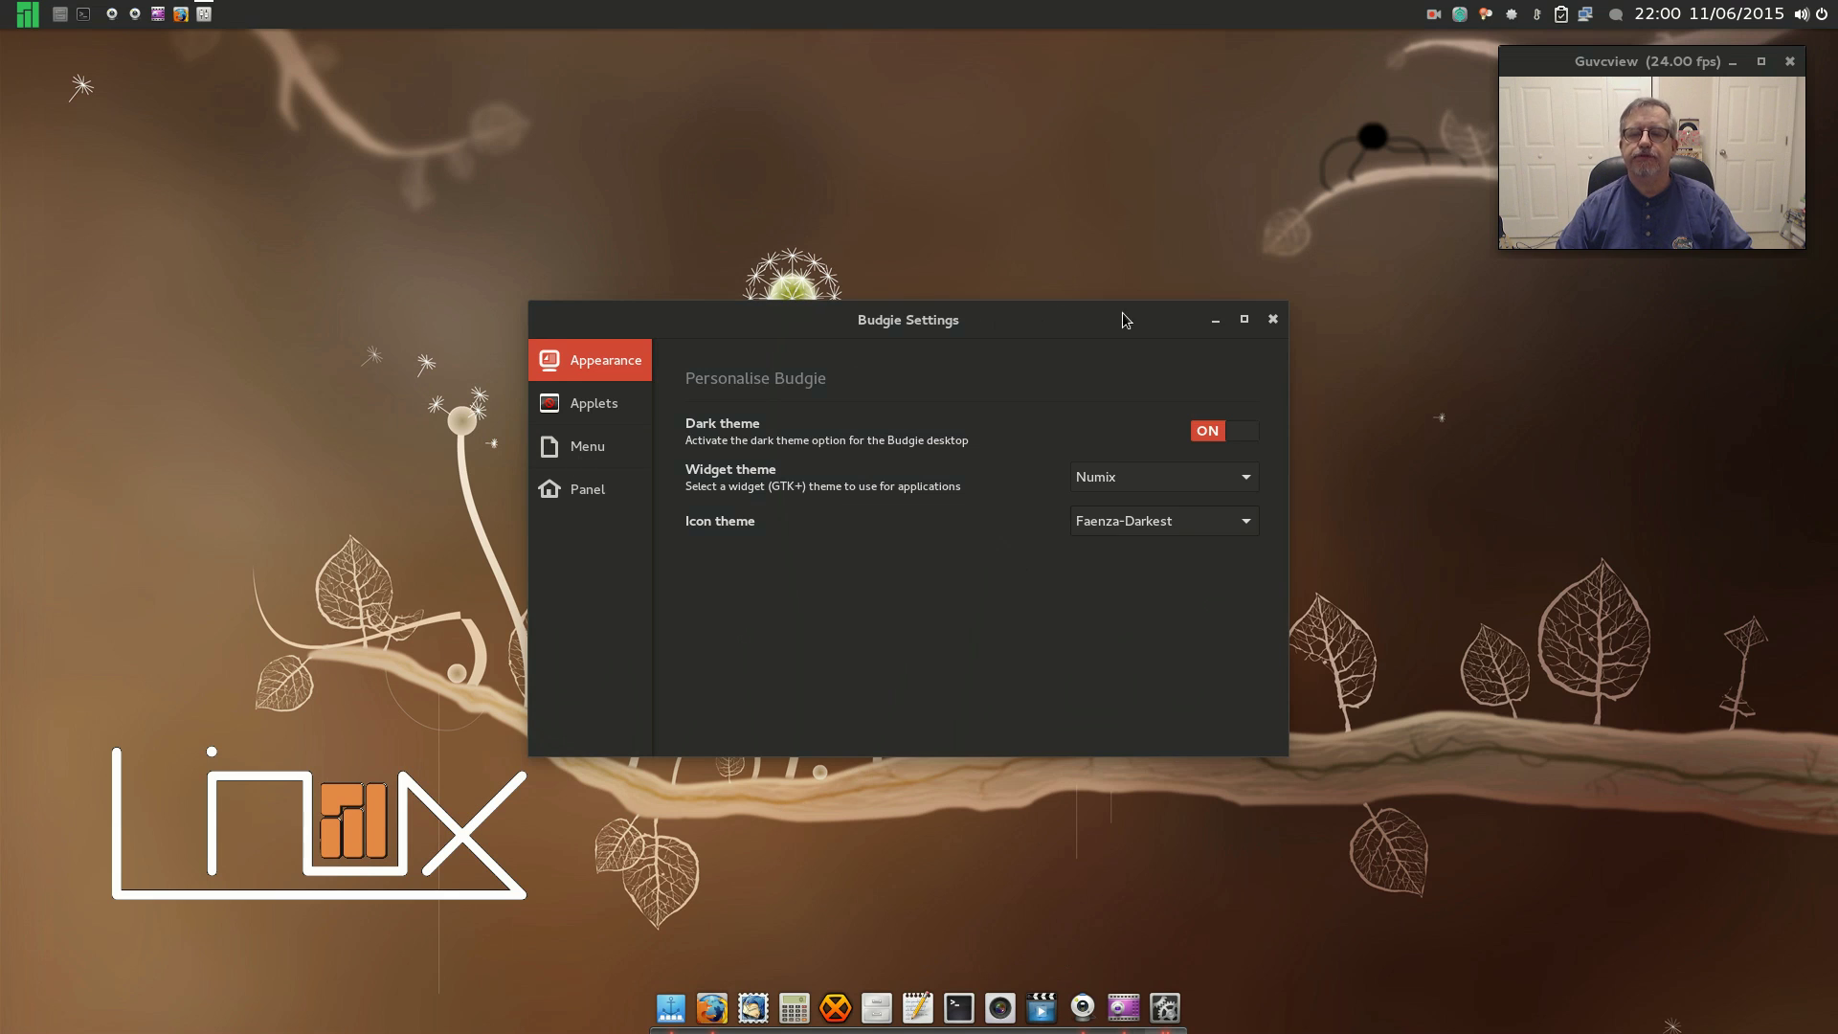
click(1274, 322)
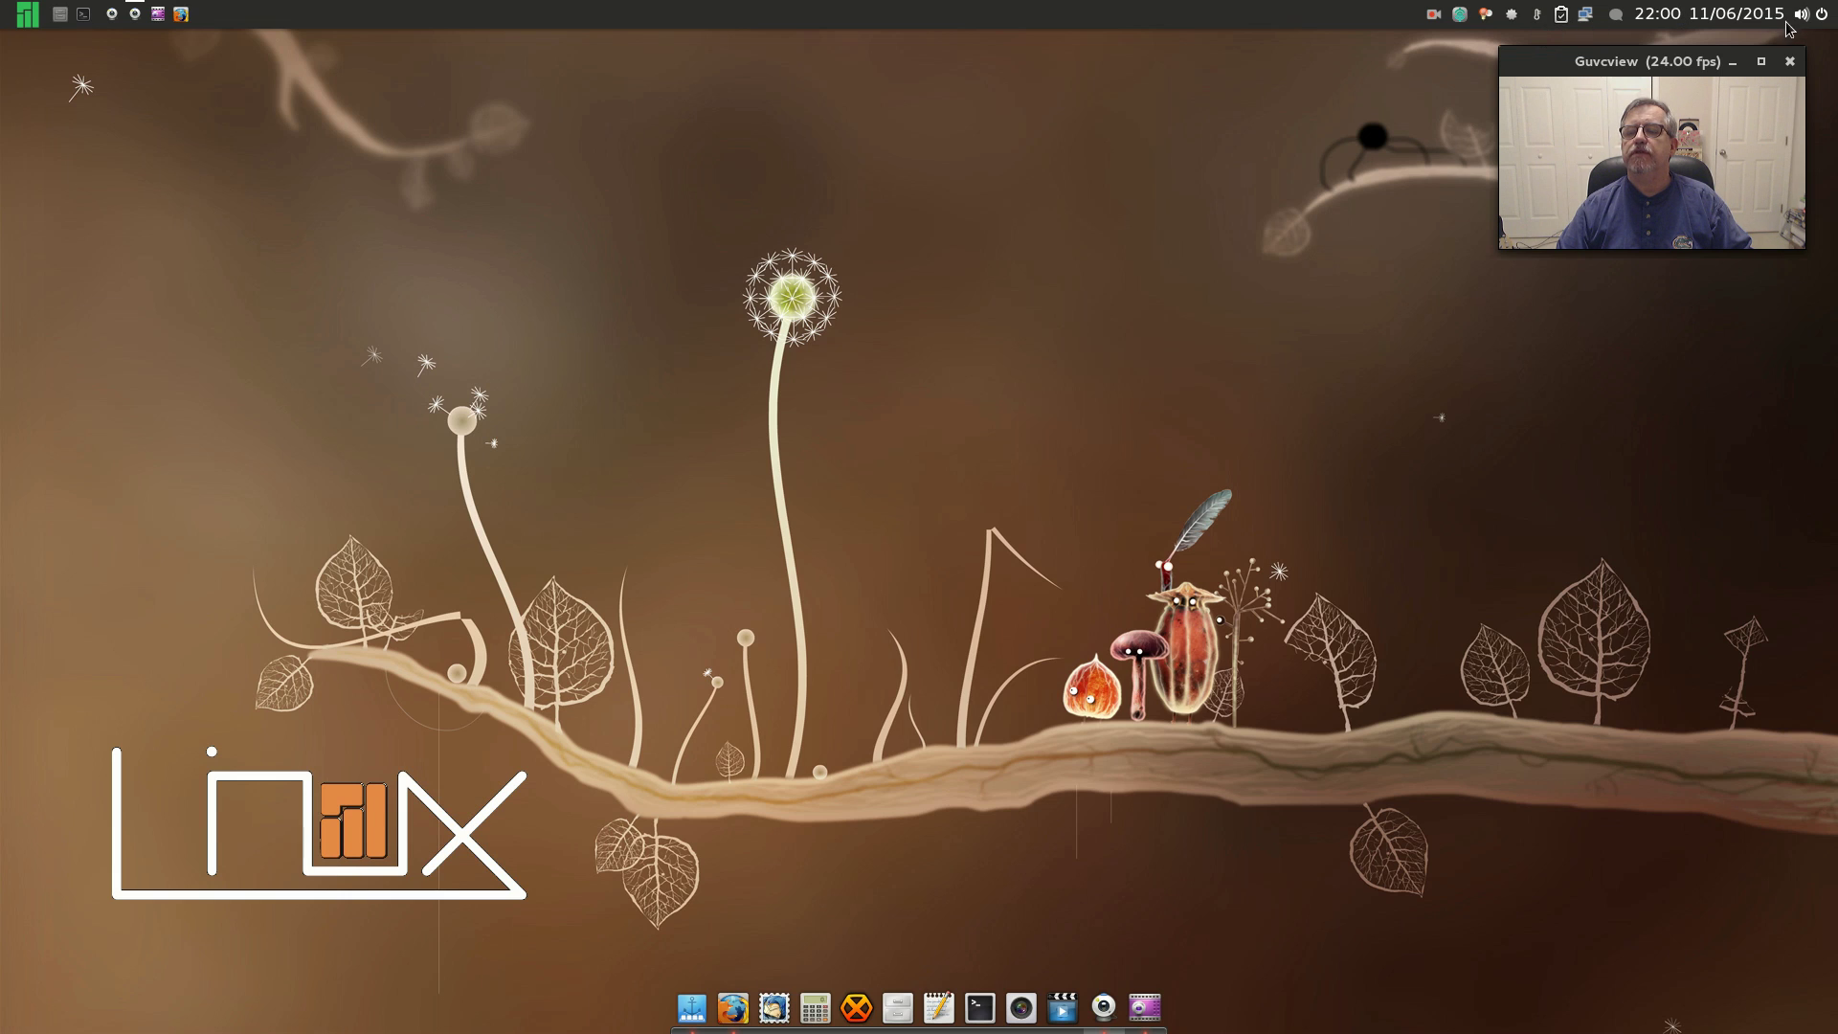
click(1586, 15)
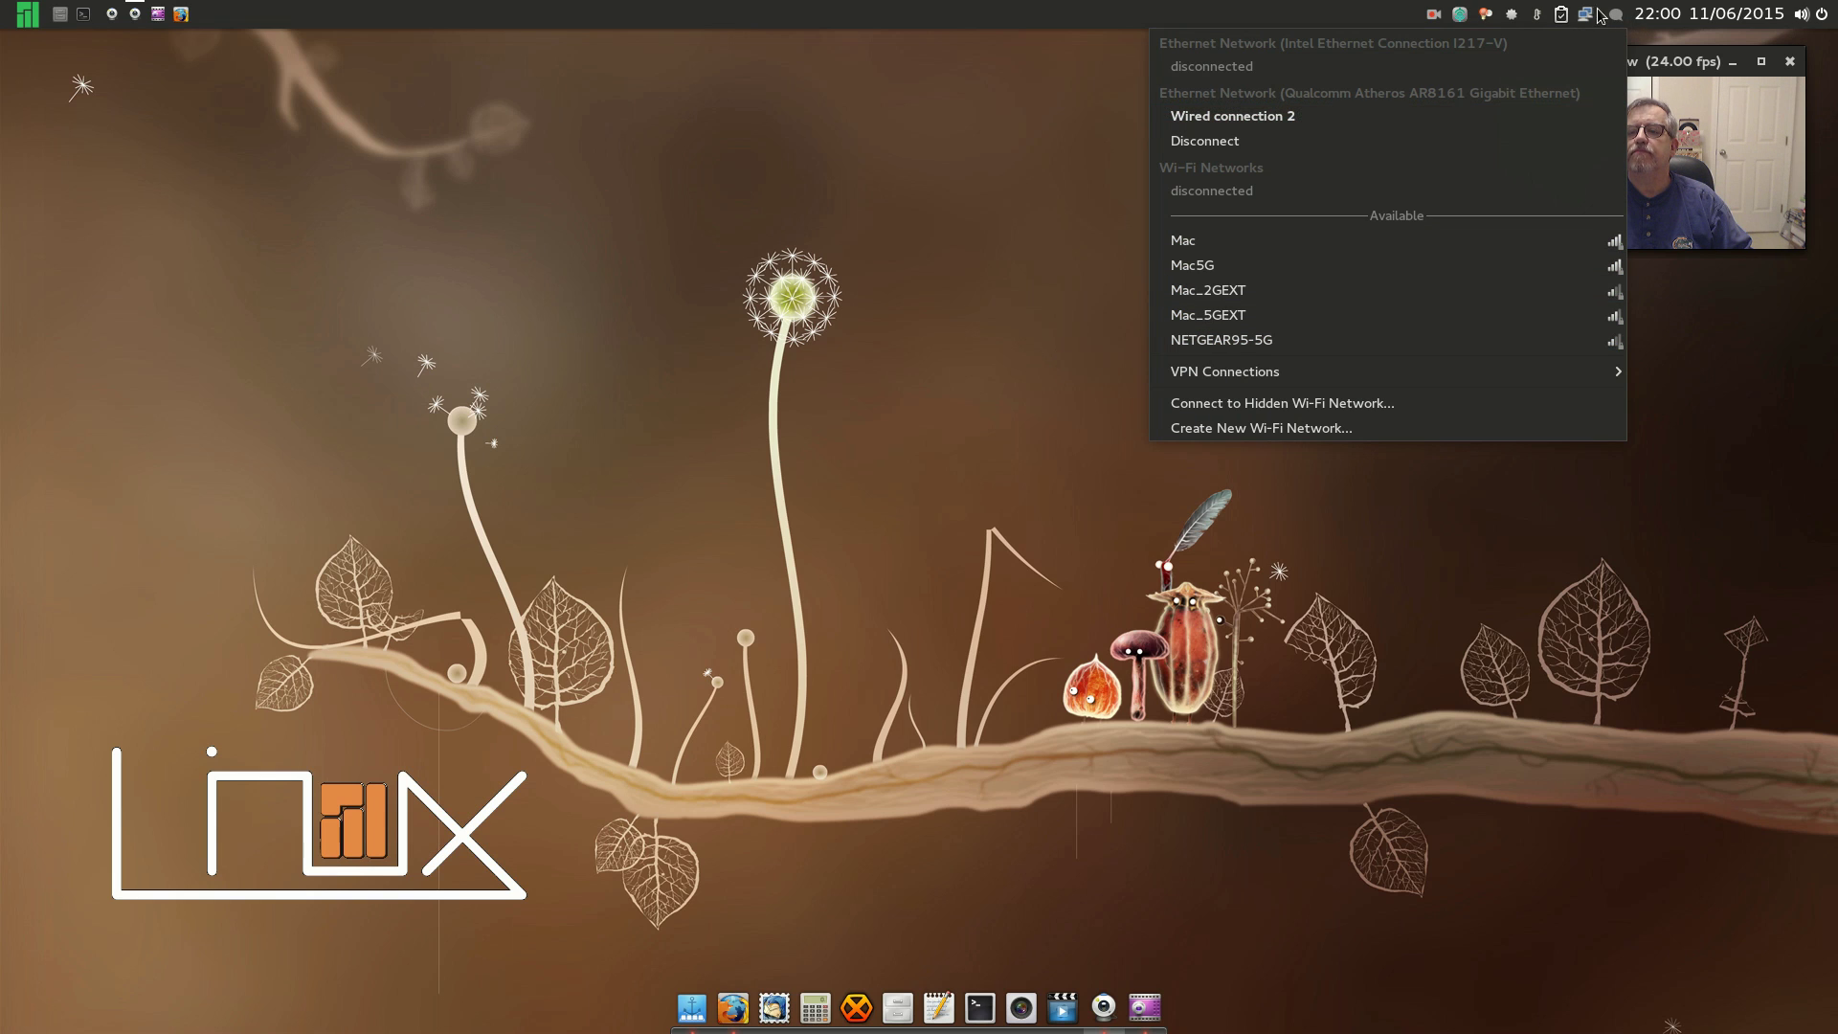
click(858, 247)
click(32, 12)
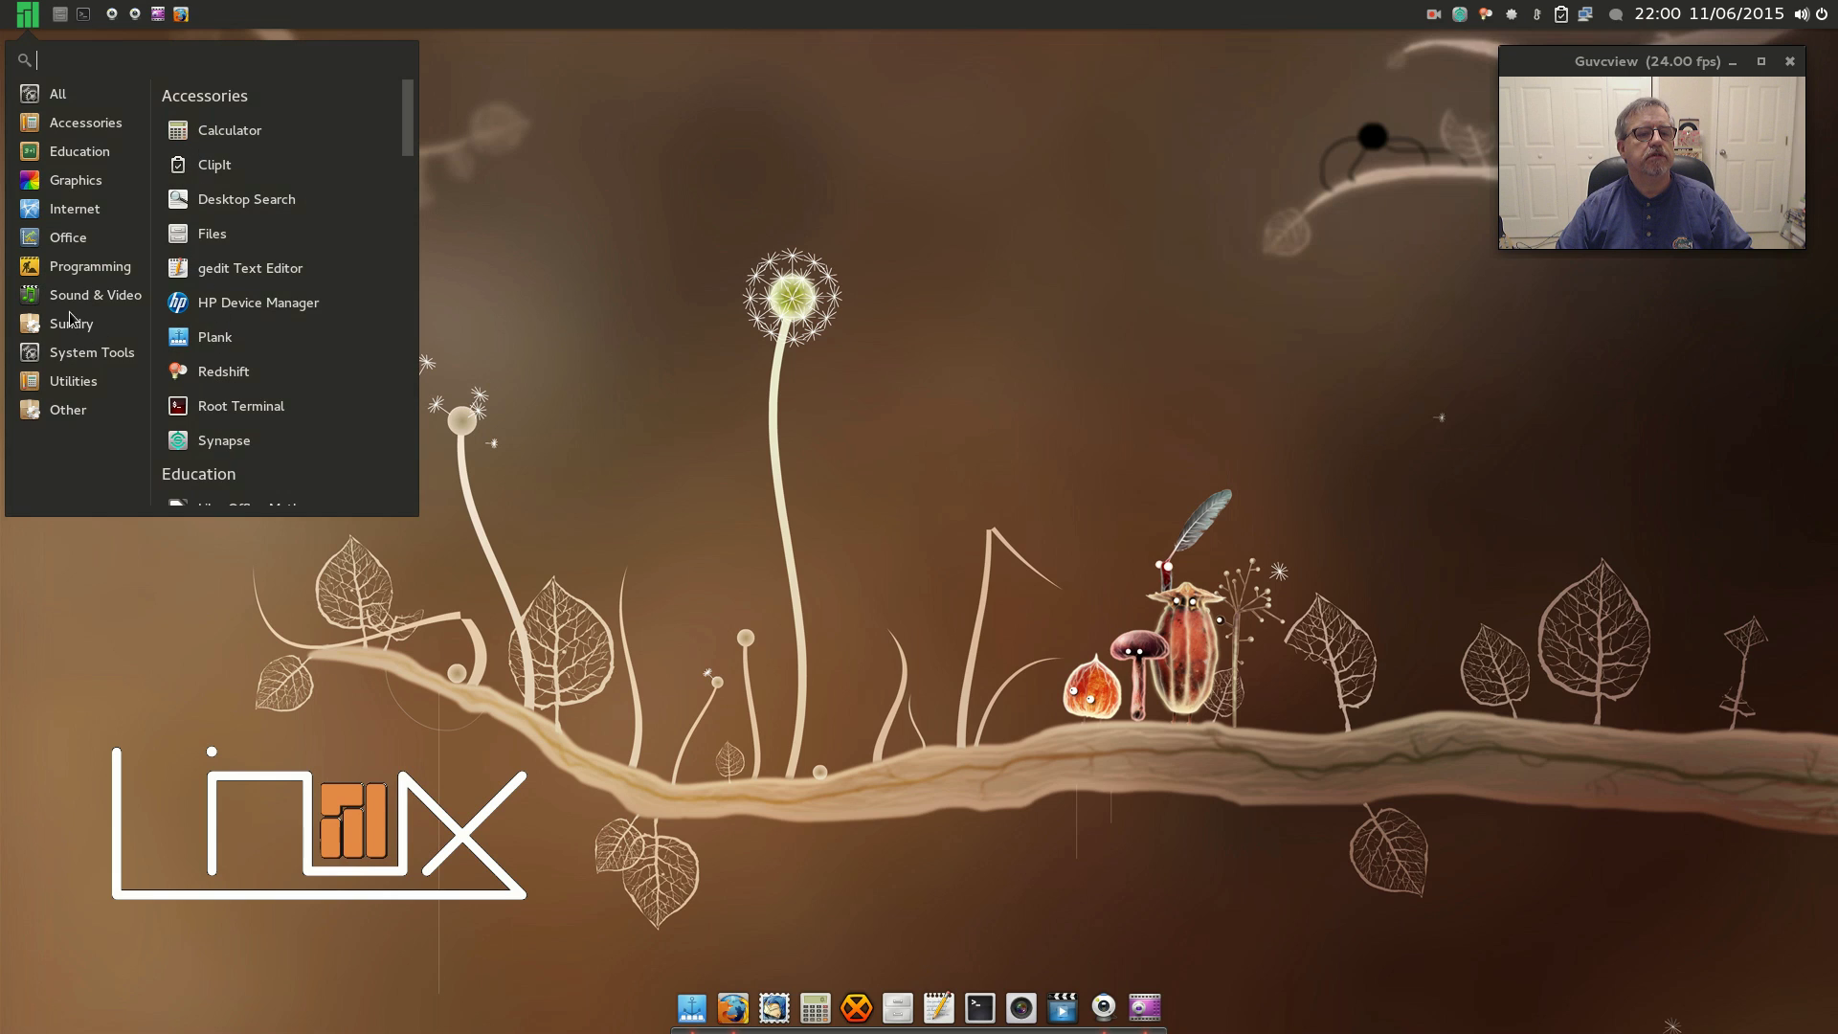
click(80, 301)
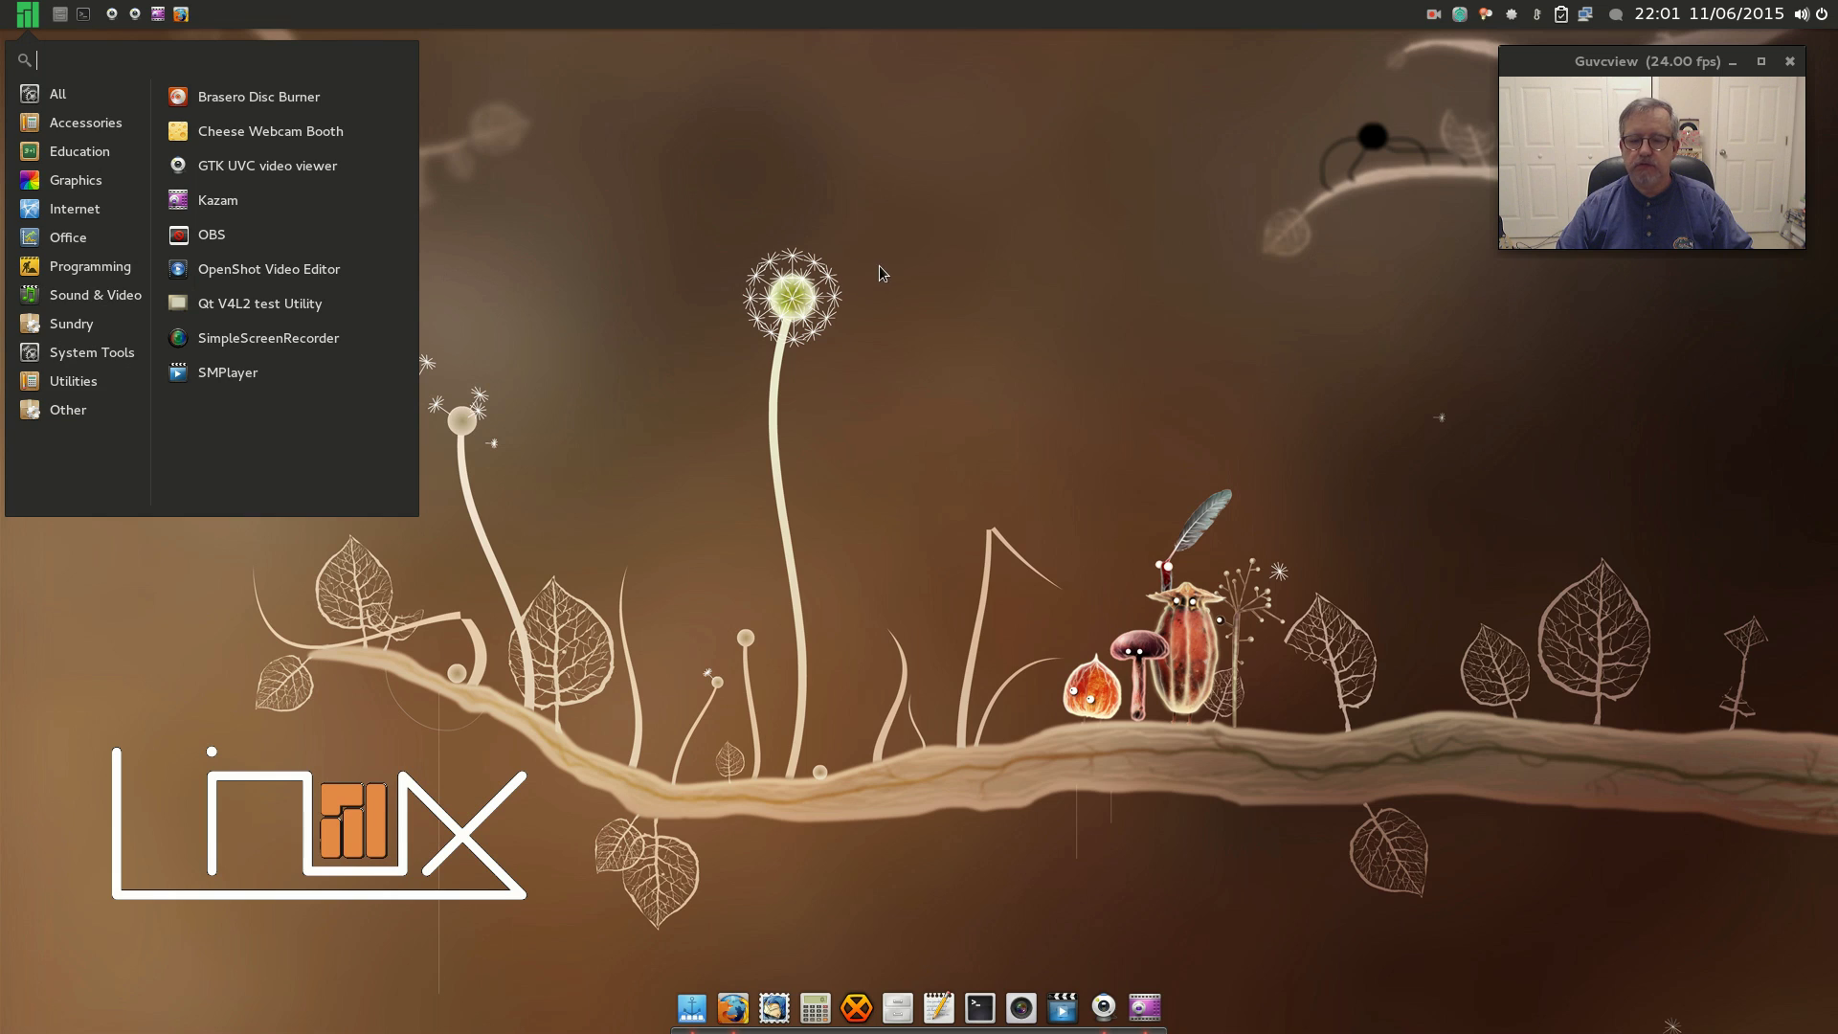
click(881, 302)
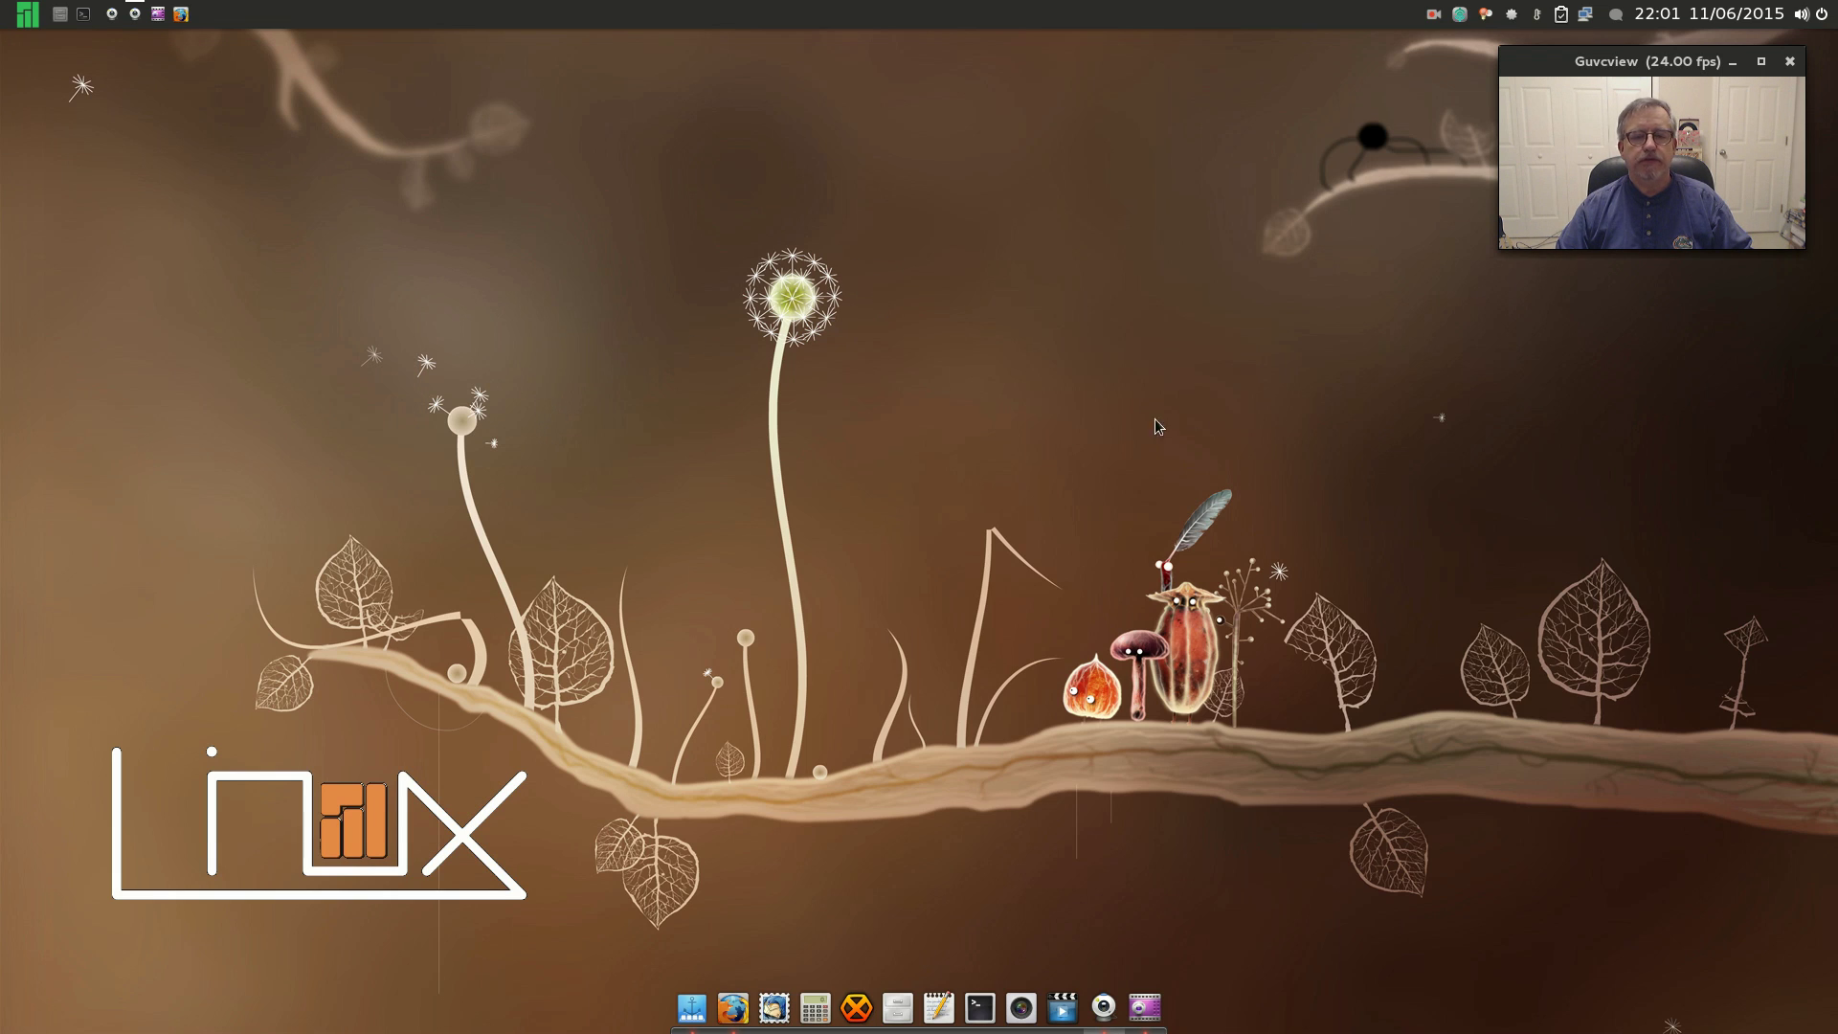